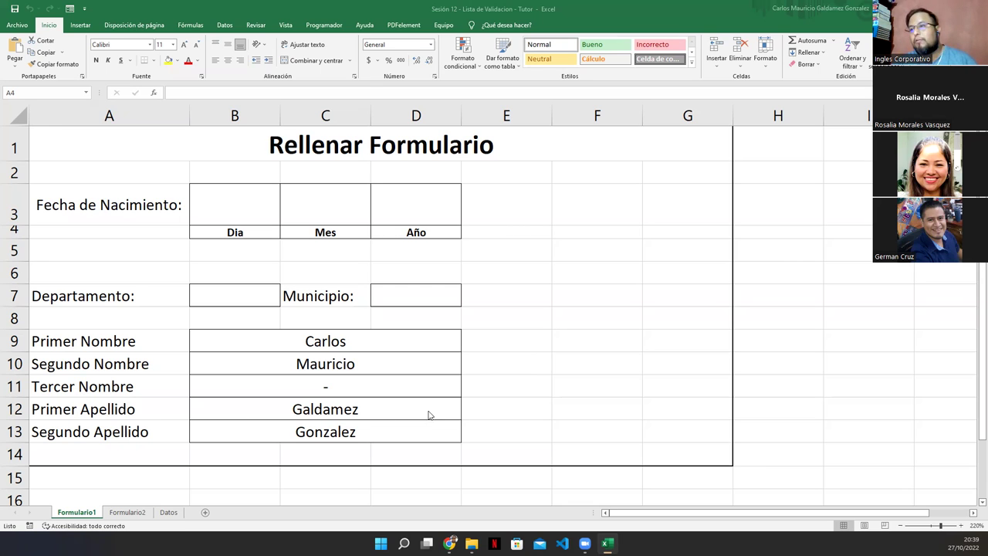
# Add a new worksheet after the Datos sheet and name it Practica.
pyautogui.click(122, 516)
pyautogui.click(81, 514)
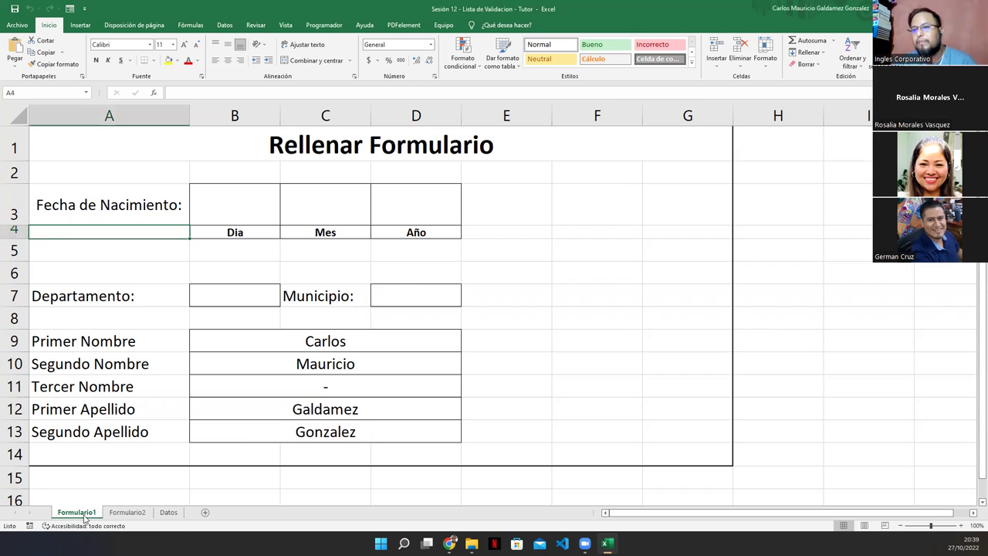
pyautogui.click(171, 514)
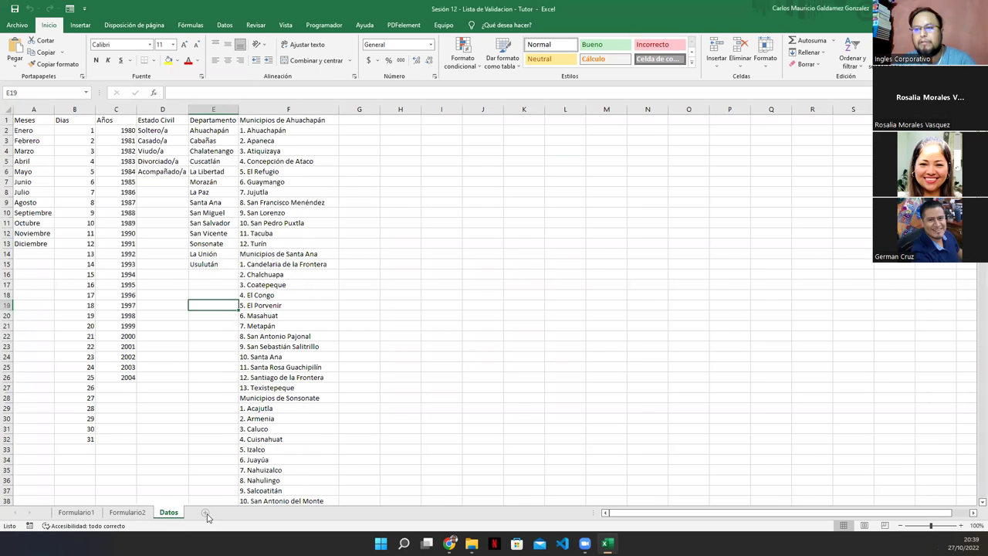
pyautogui.click(207, 515)
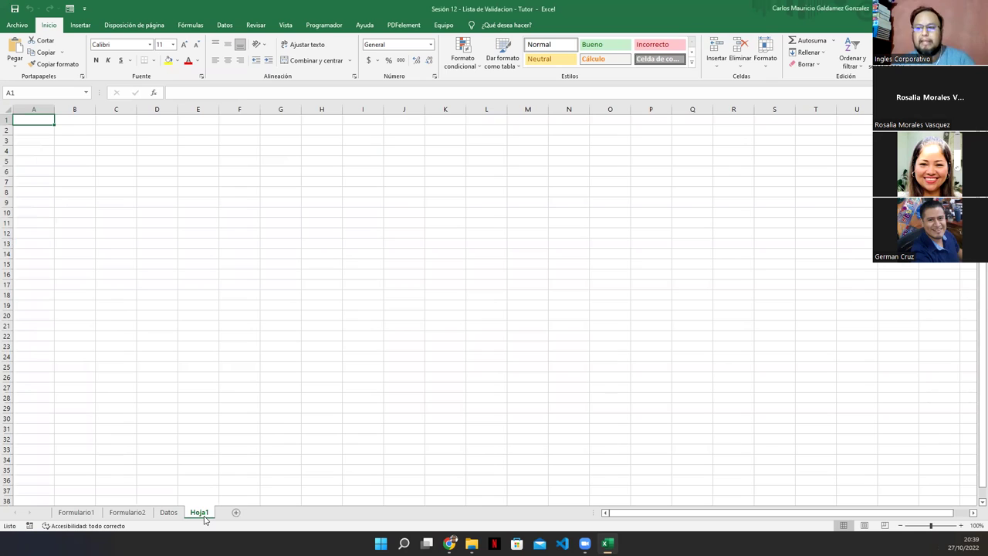
pyautogui.doubleClick(202, 514)
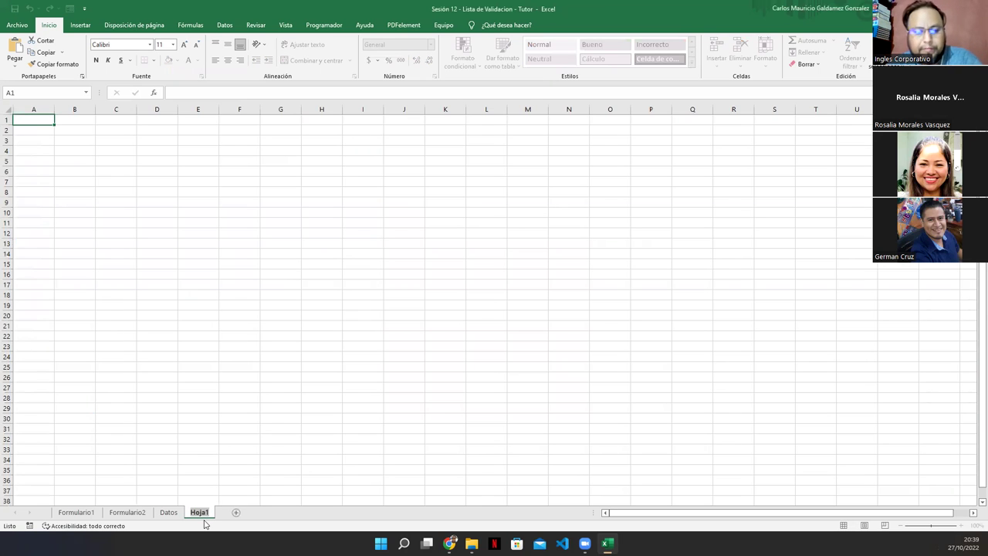
pyautogui.write('Practica')
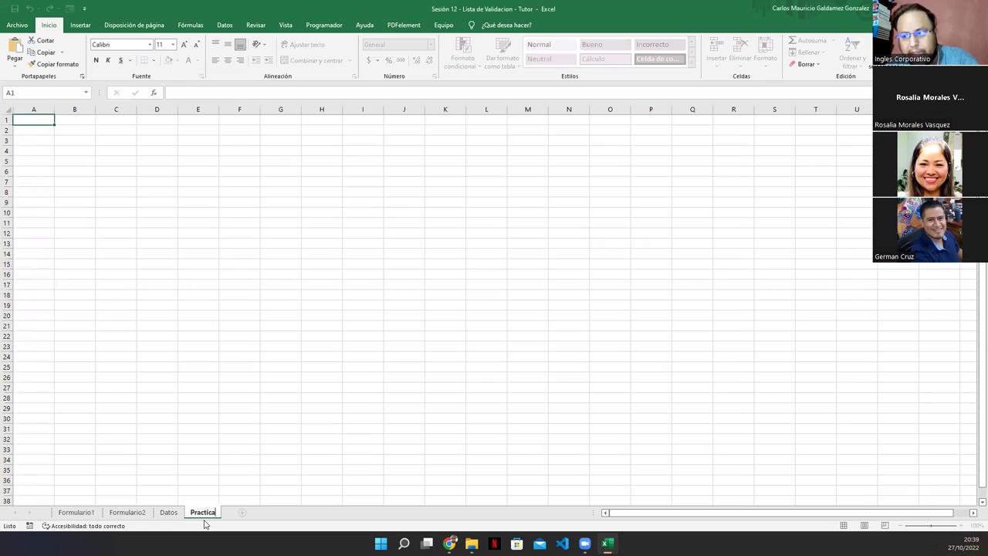
pyautogui.press('Return')
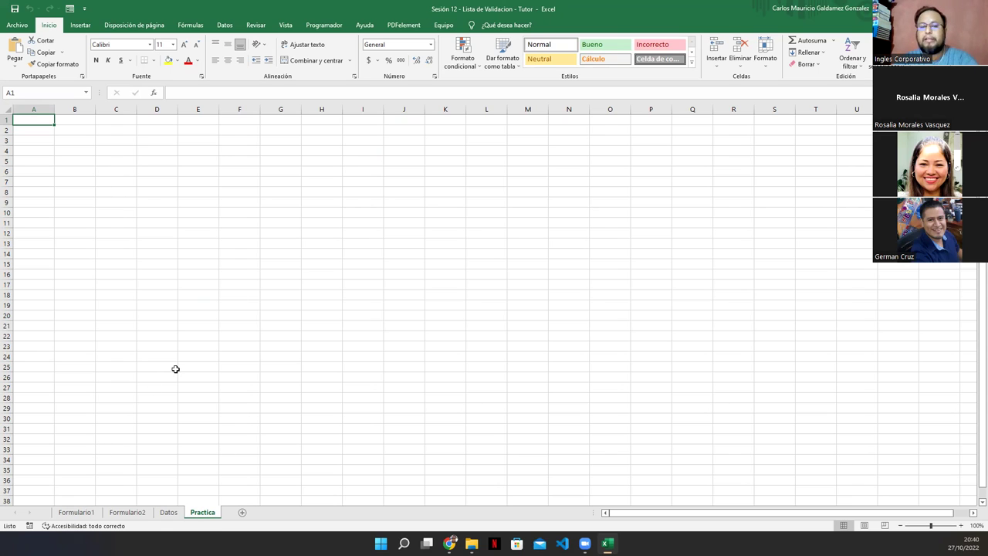
# Enter the label "Dia de la Semana" in cell B2 and fit column B's width to the text.
pyautogui.scroll(1, 196, 392)
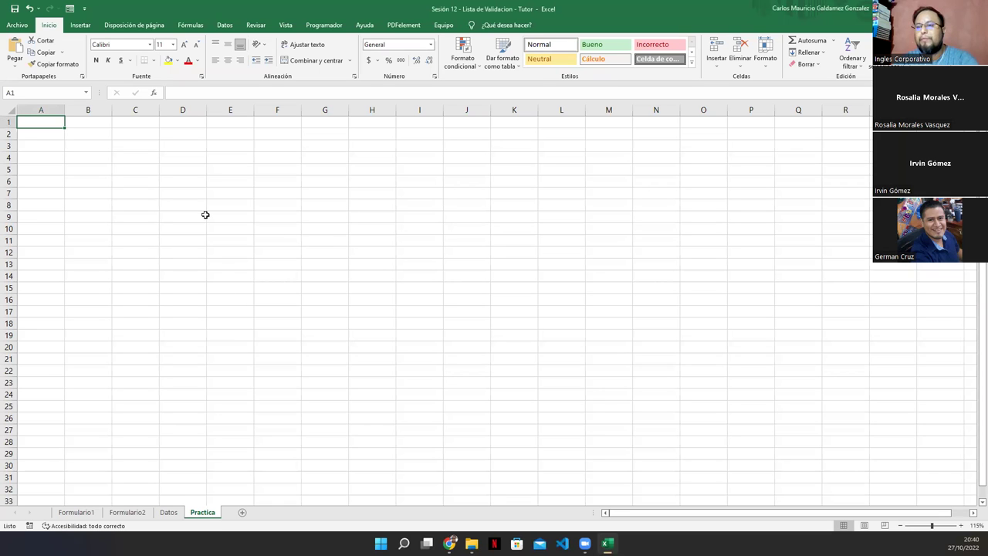
pyautogui.scroll(4, 190, 264)
pyautogui.click(131, 150)
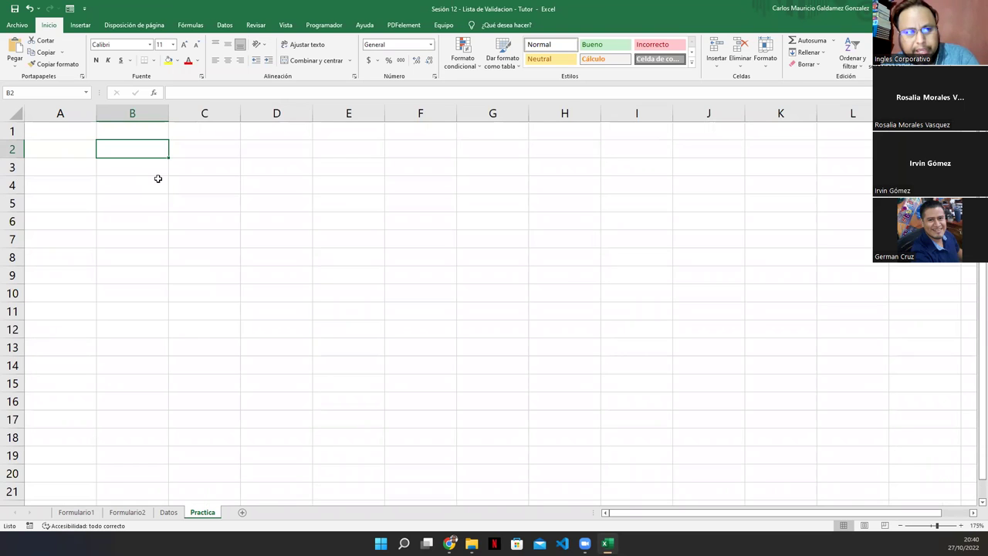
pyautogui.write('Dia ')
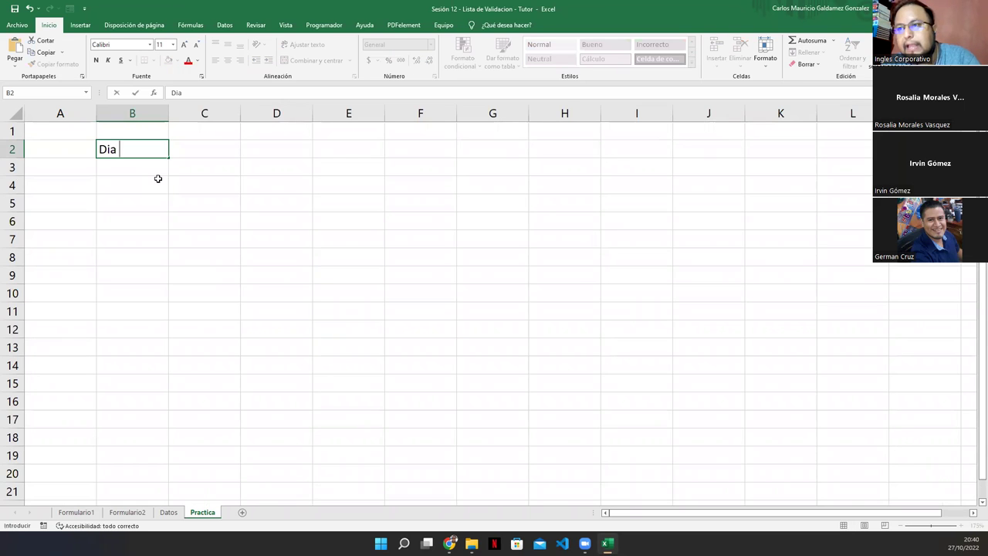
pyautogui.write('de la Semana')
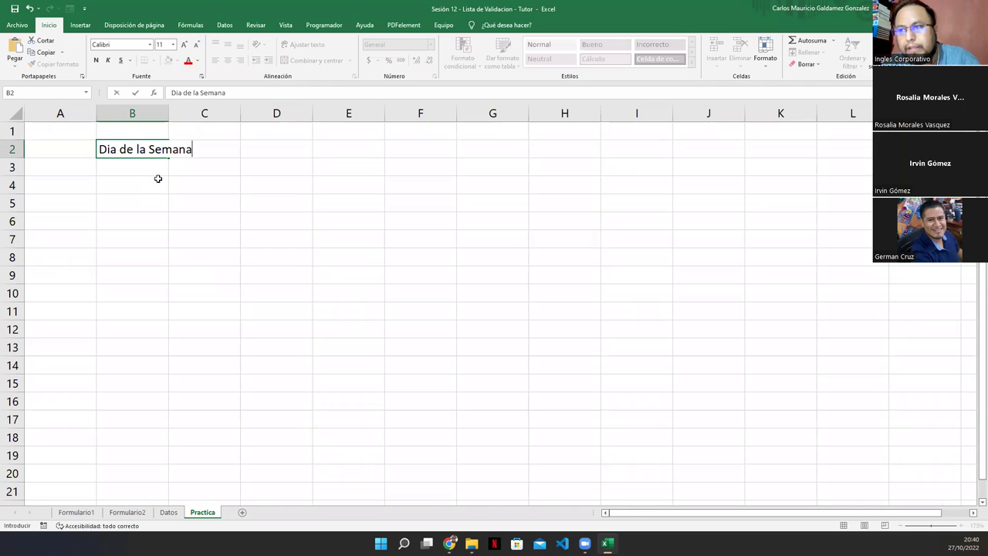
pyautogui.press('Return')
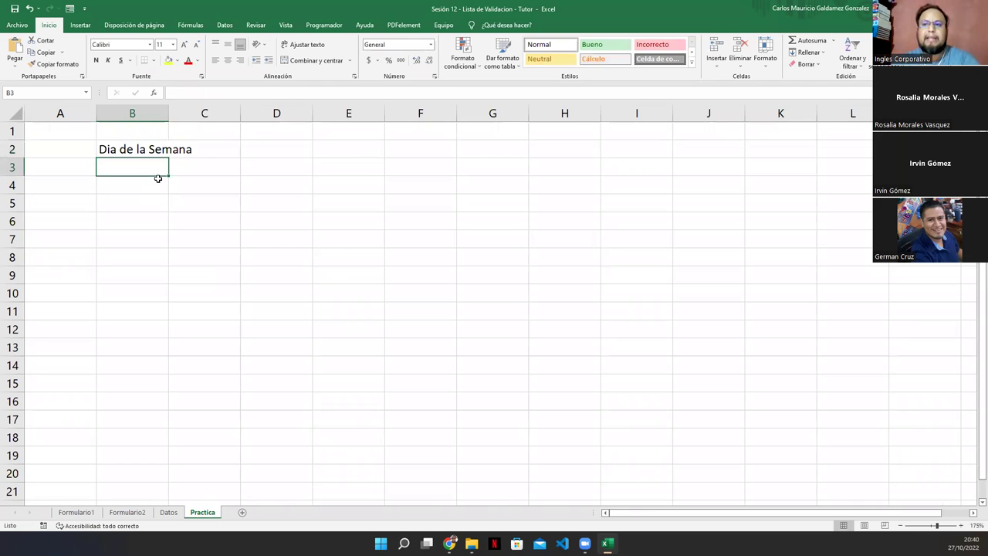
pyautogui.doubleClick(169, 113)
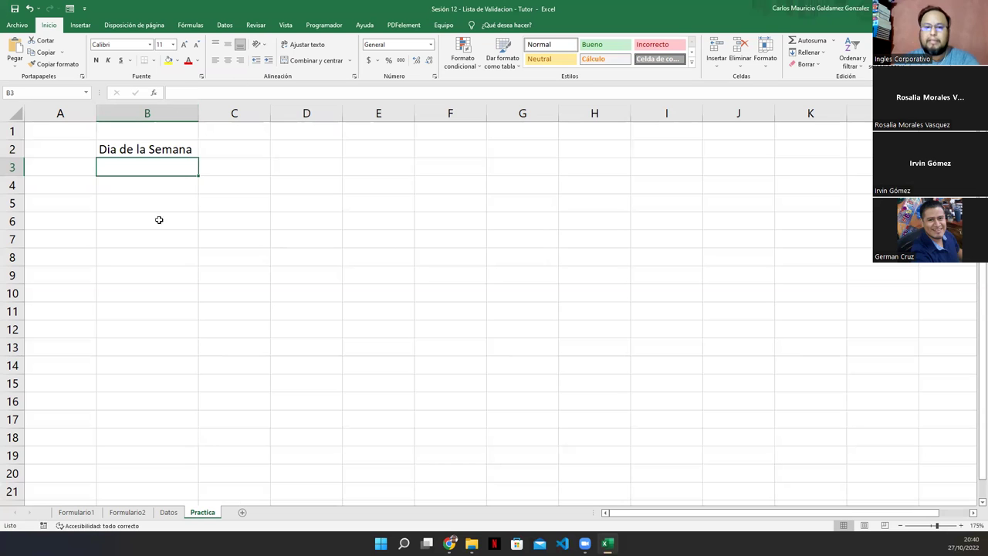
# Start a data validation rule for cell C2 with Lista as the allowed criterion.
pyautogui.click(224, 148)
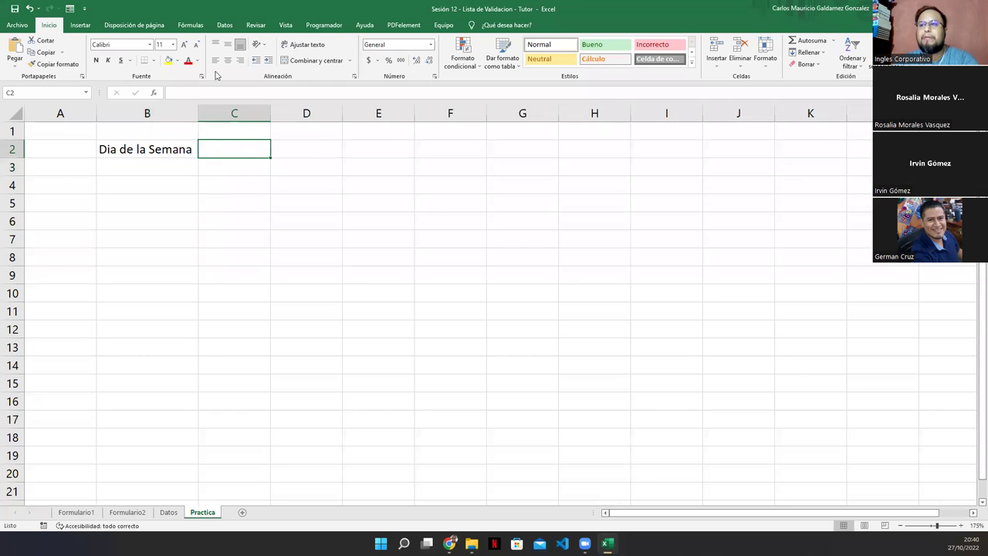
pyautogui.click(225, 26)
pyautogui.click(530, 47)
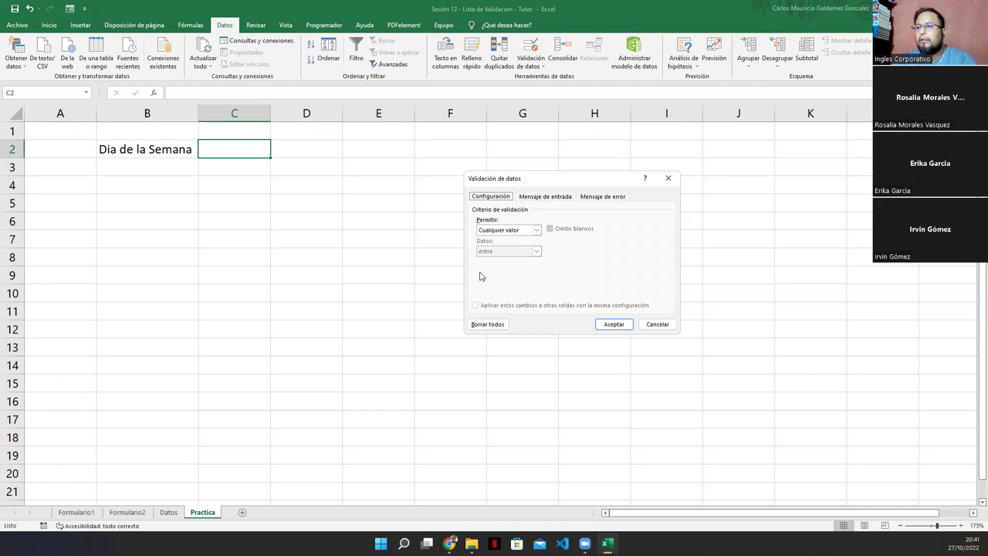
pyautogui.click(498, 231)
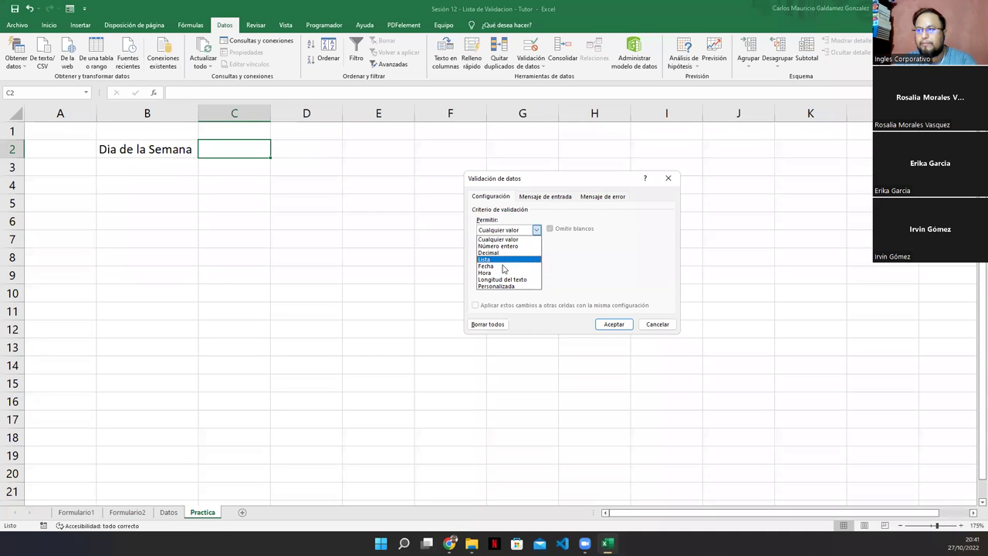
pyautogui.click(500, 261)
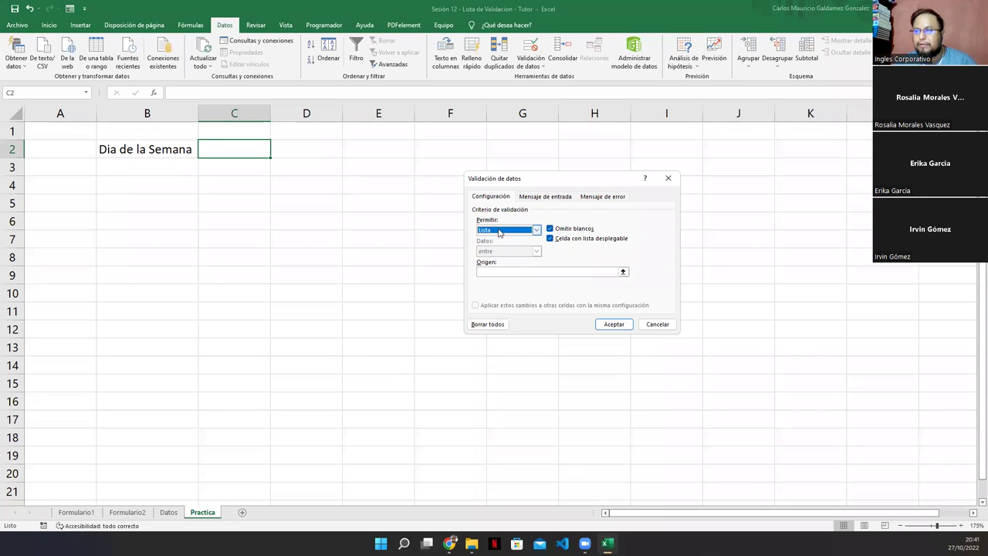
pyautogui.click(500, 231)
pyautogui.click(500, 241)
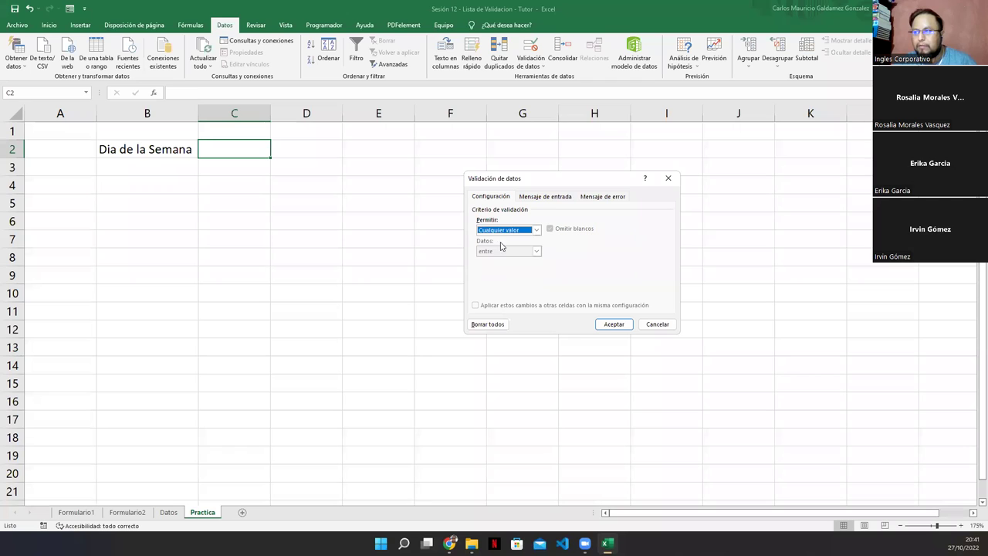
pyautogui.click(502, 235)
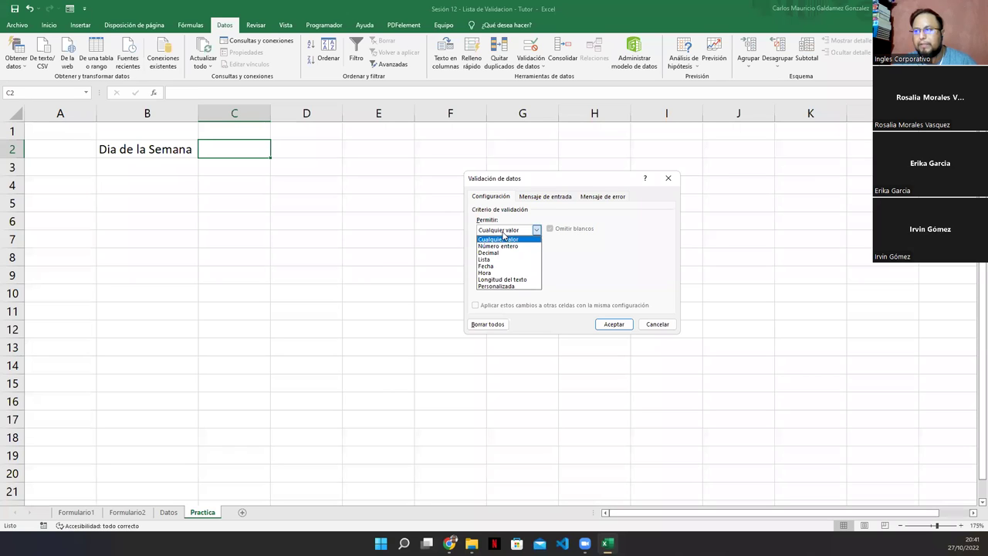
pyautogui.click(501, 266)
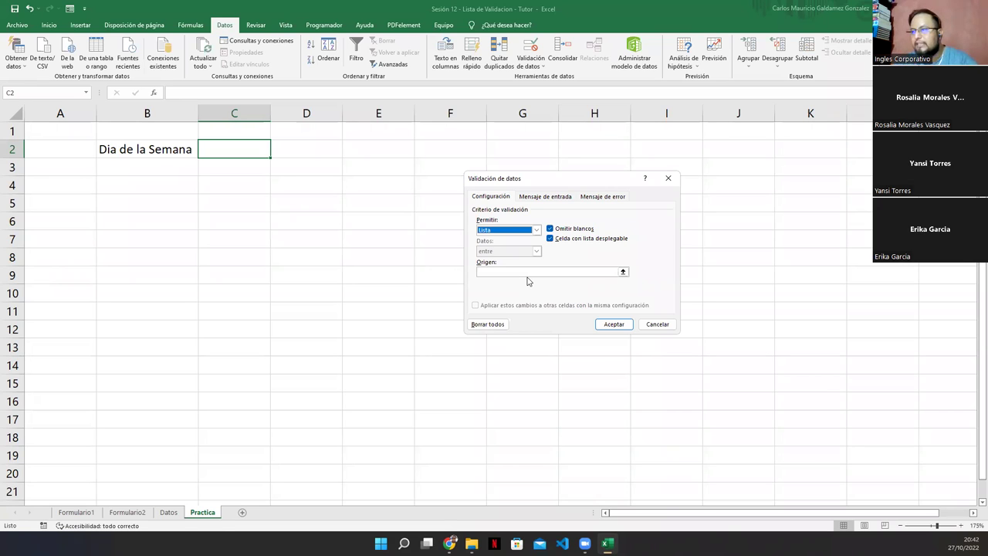
# Set the validation list's source to Lunes;Martes;Miércoles;Jueves;Viernes;Sabado;Domingo and apply the rule.
pyautogui.click(528, 272)
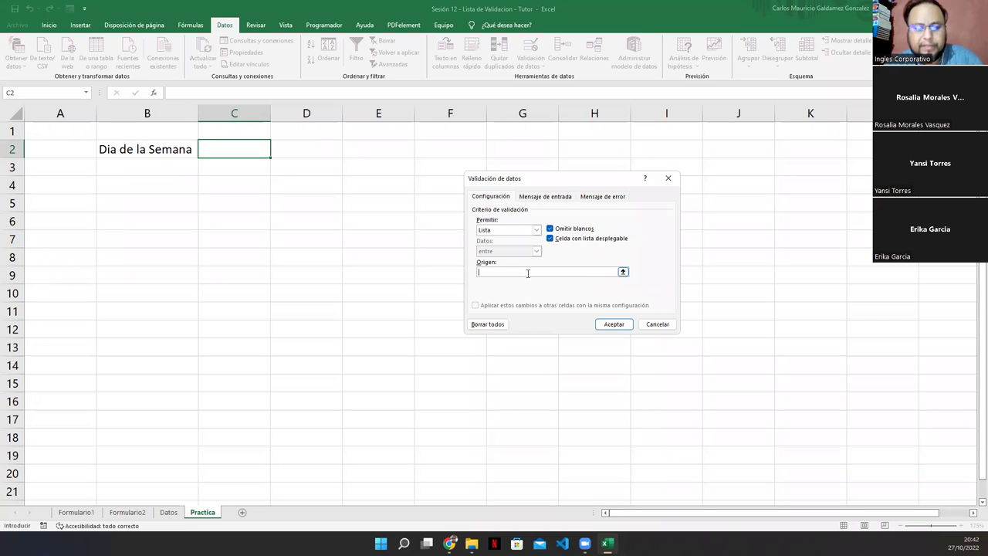
pyautogui.write('Lunes')
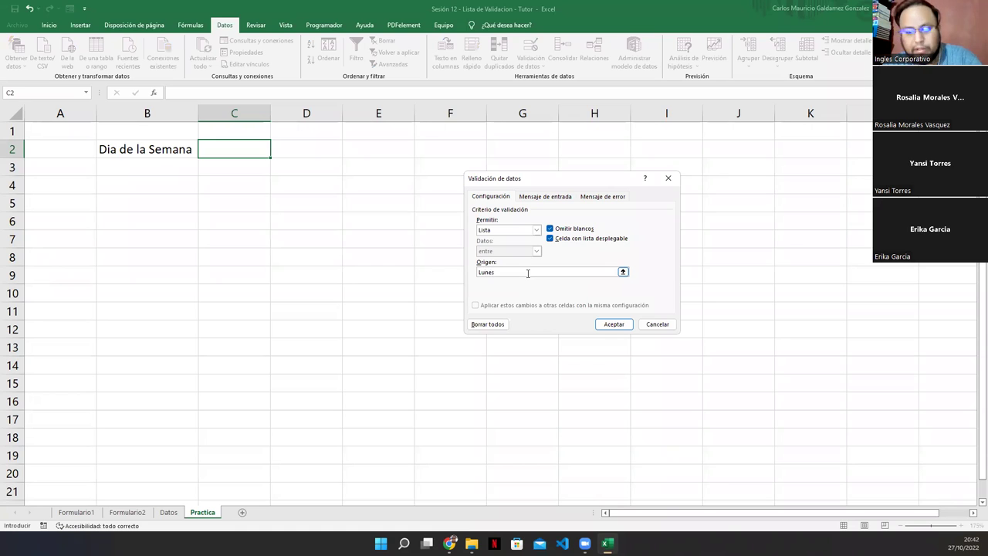
pyautogui.write(',Ma')
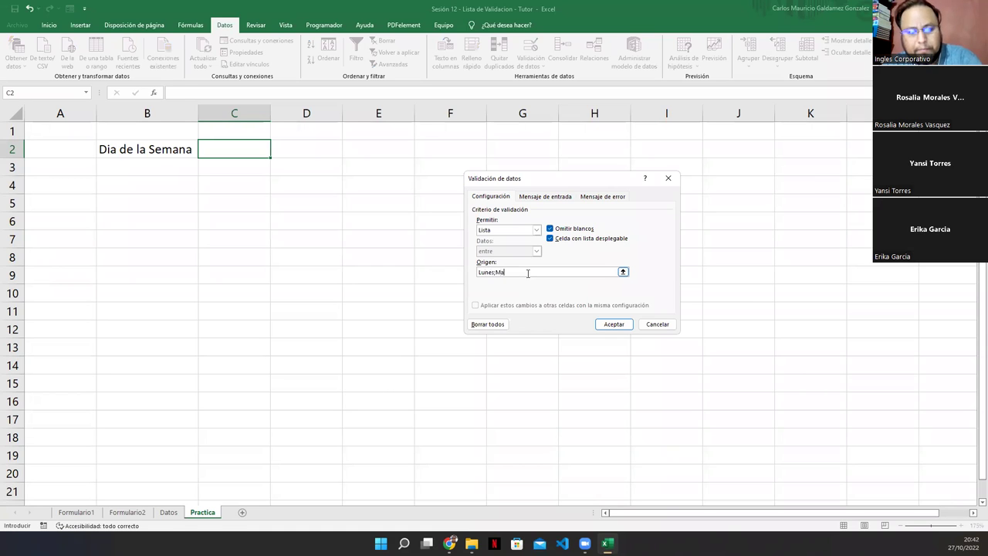
pyautogui.write('rtes;')
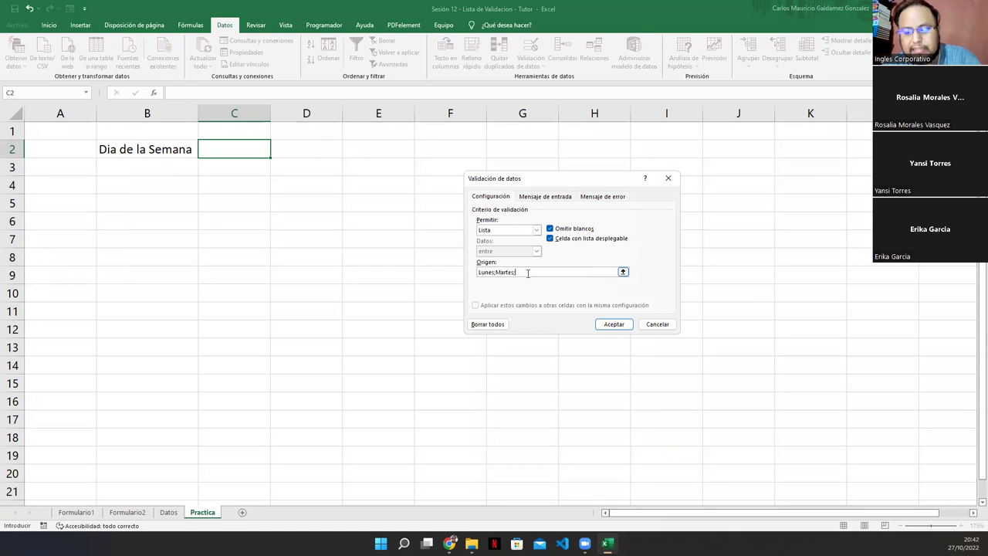
pyautogui.write('Miérco')
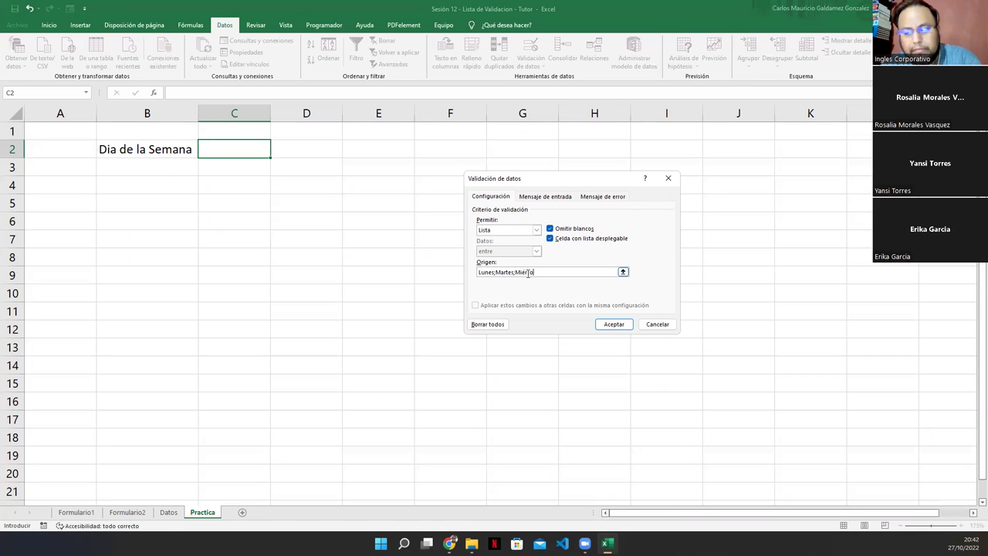
pyautogui.write('les;Ju')
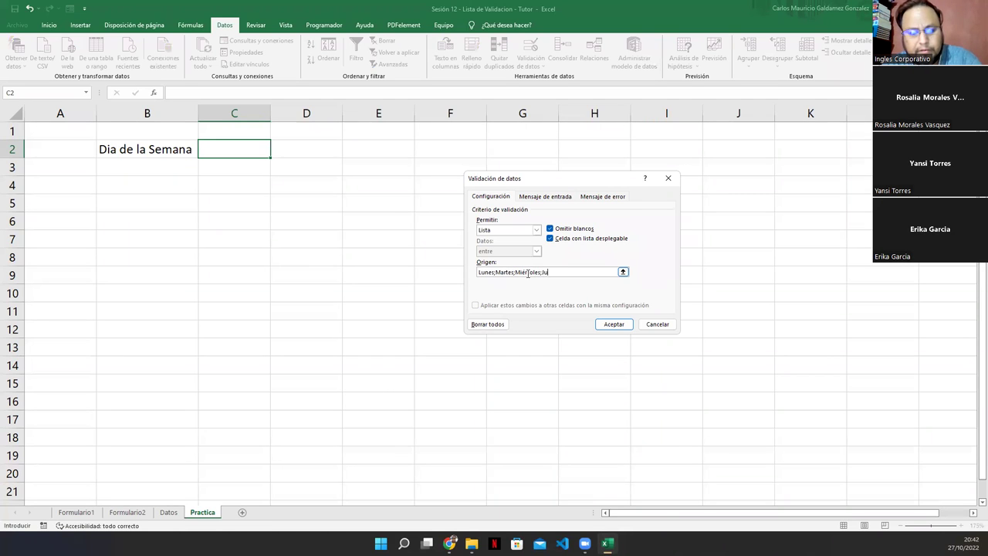
pyautogui.write('eves;Viernes;')
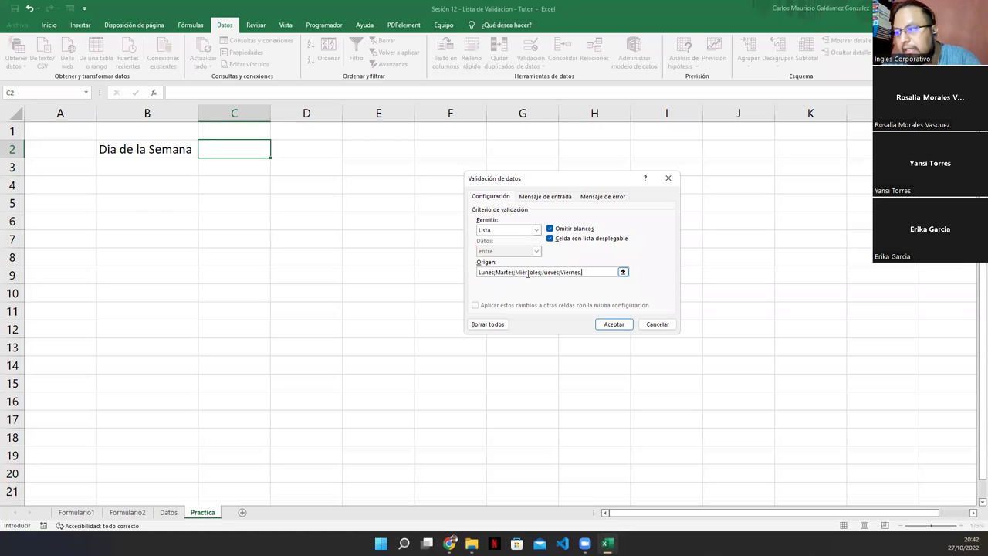
pyautogui.write('Sabado')
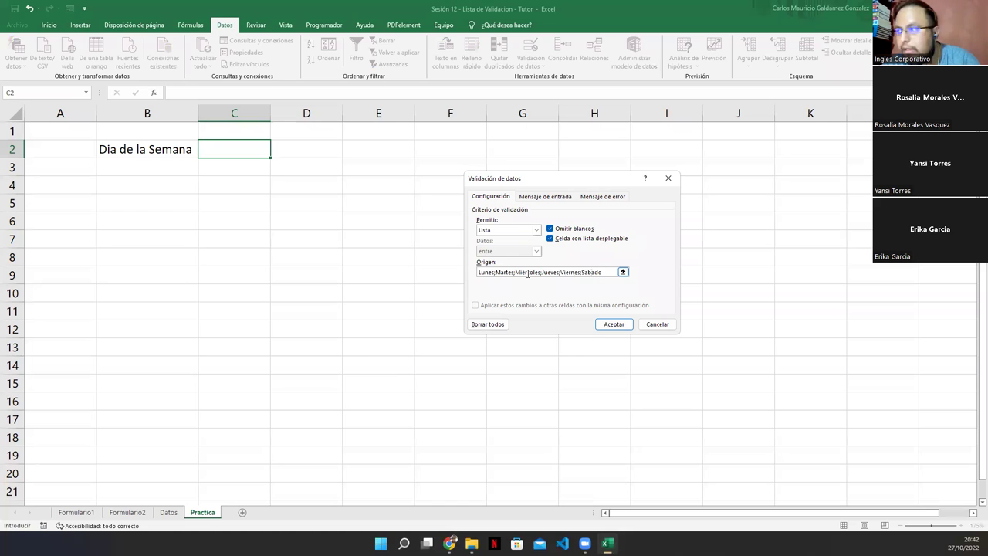
pyautogui.write(';Domingo')
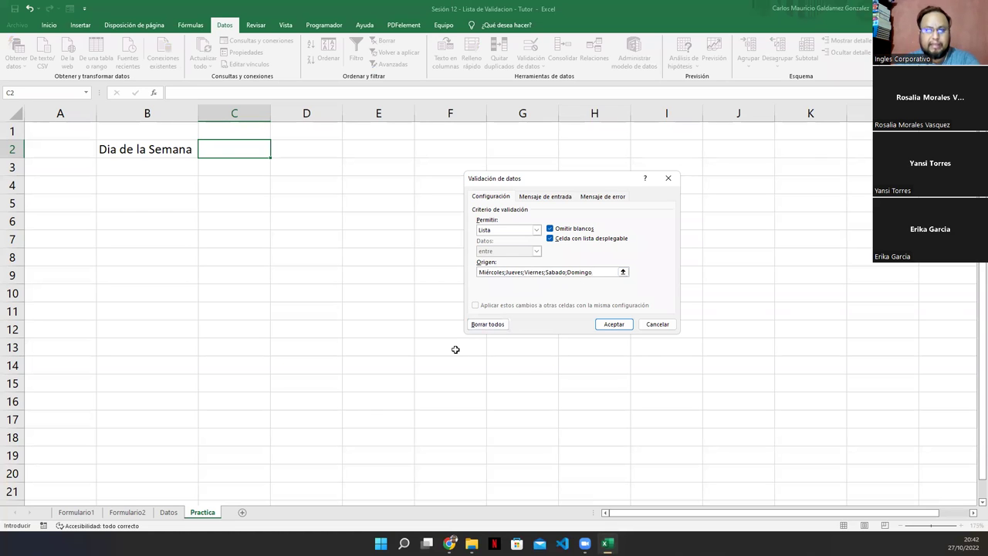
pyautogui.click(613, 324)
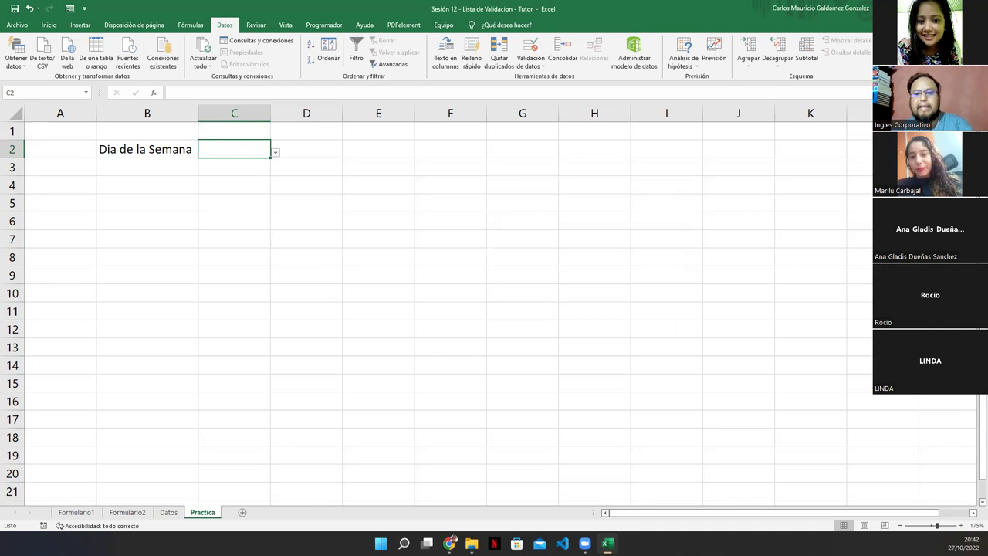
# Test C2's drop-down list by choosing Sabado, switch the choice to Viernes, and widen column B slightly.
pyautogui.click(275, 155)
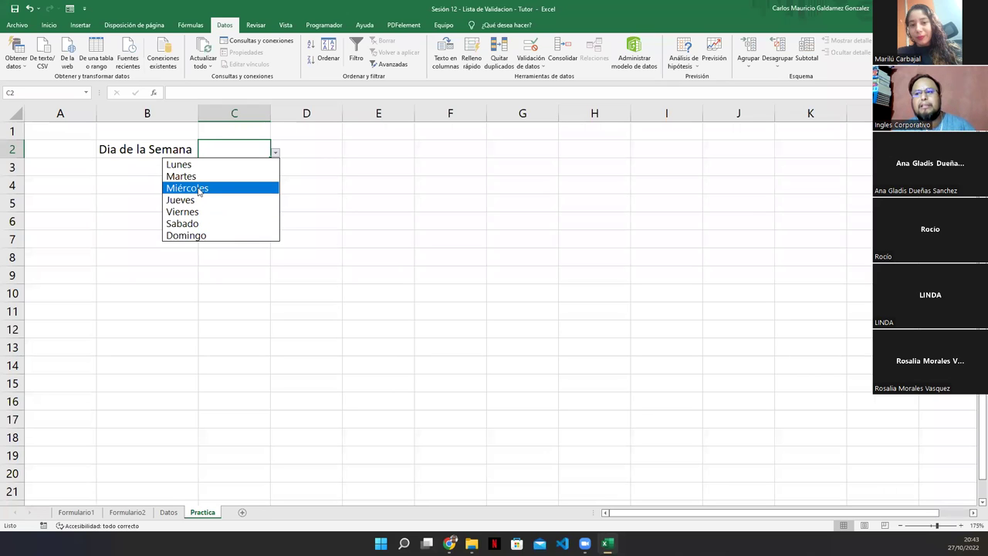
pyautogui.click(209, 223)
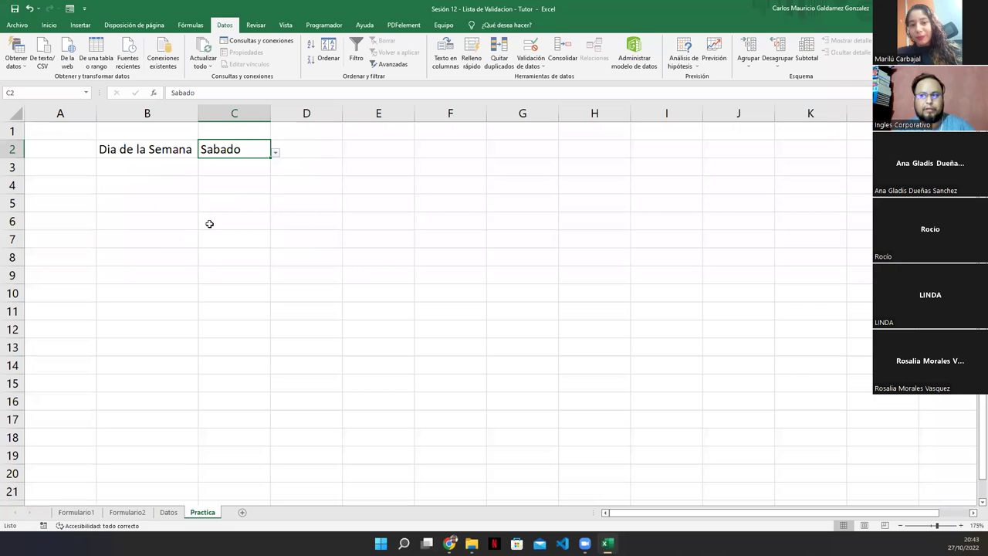
pyautogui.click(275, 152)
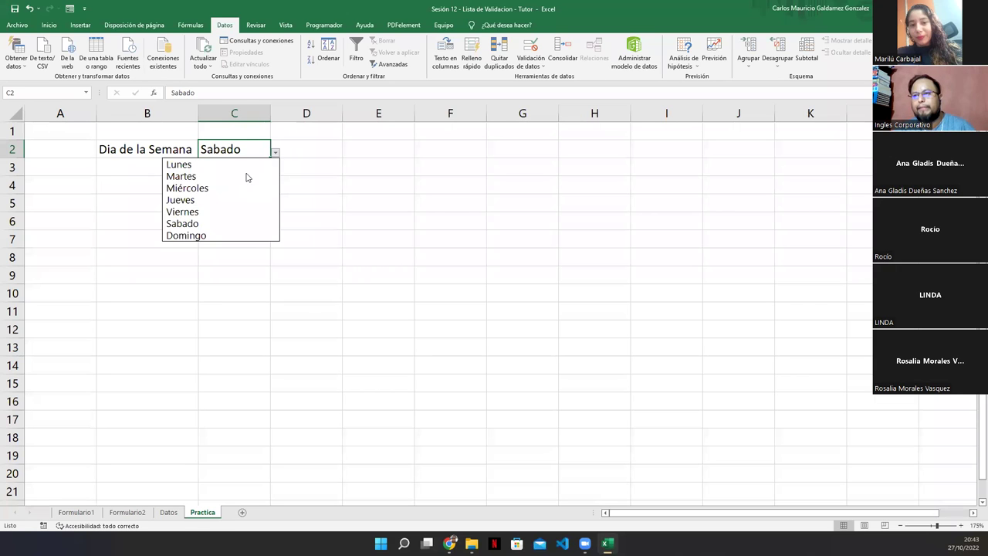
pyautogui.click(214, 212)
pyautogui.moveTo(198, 114); pyautogui.dragTo(203, 114)
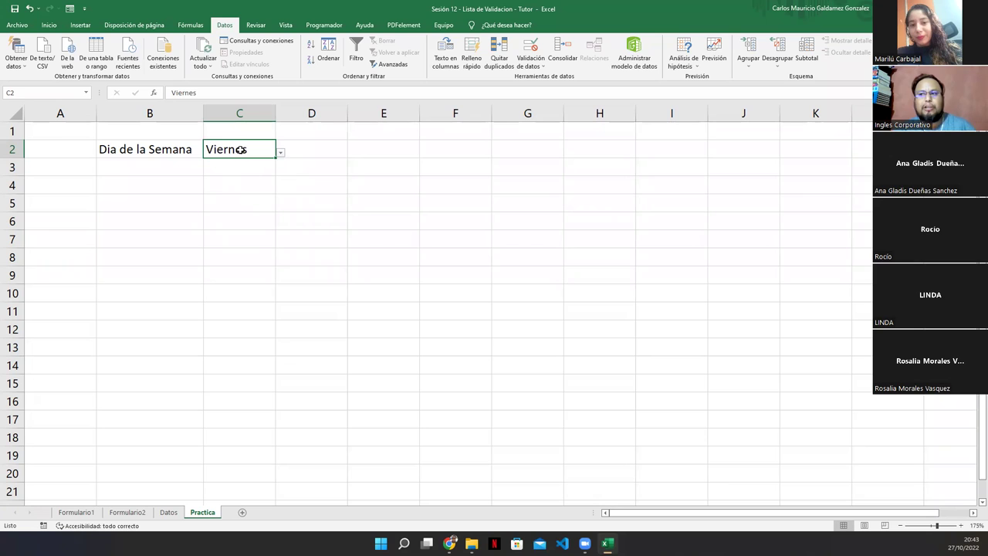
# Test C2's validation by entering Policia, discard that entry, and choose Miércoles from the drop-down list instead.
pyautogui.click(280, 152)
pyautogui.click(259, 151)
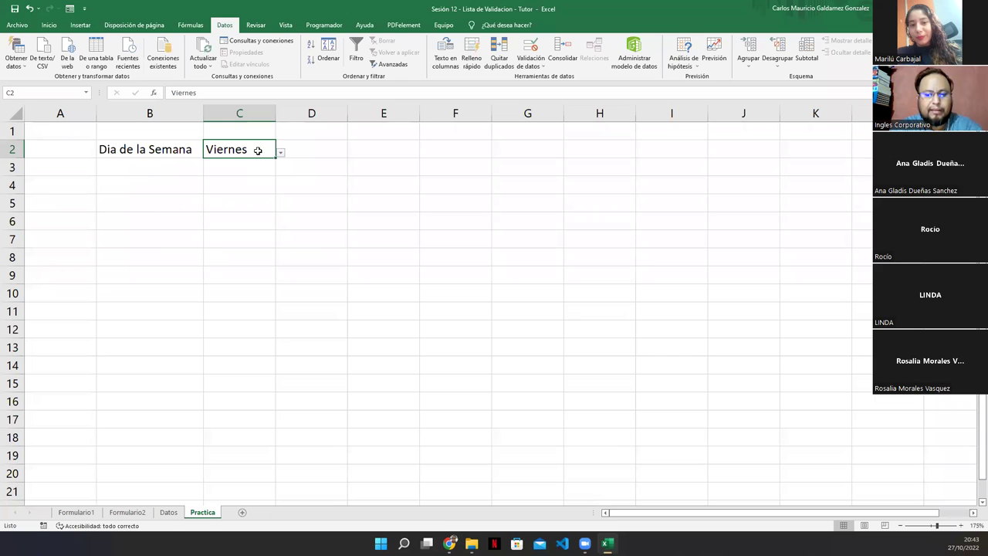
pyautogui.write('Policia')
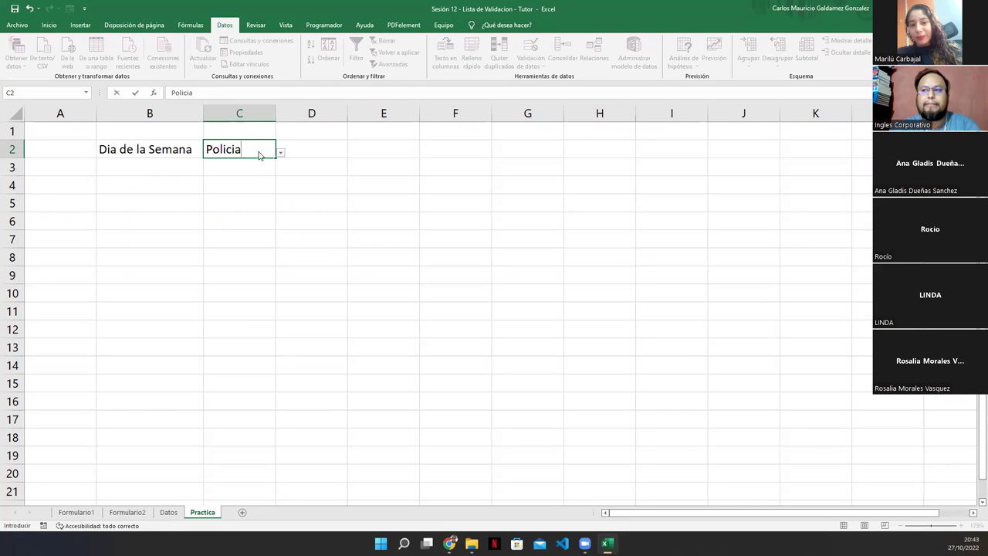
pyautogui.press('Return')
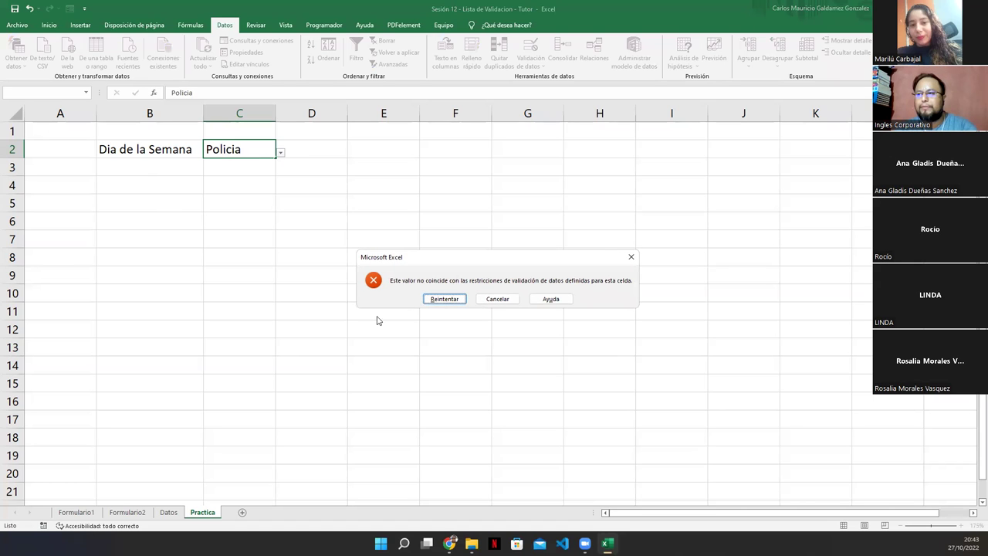
pyautogui.moveTo(419, 264); pyautogui.dragTo(355, 147)
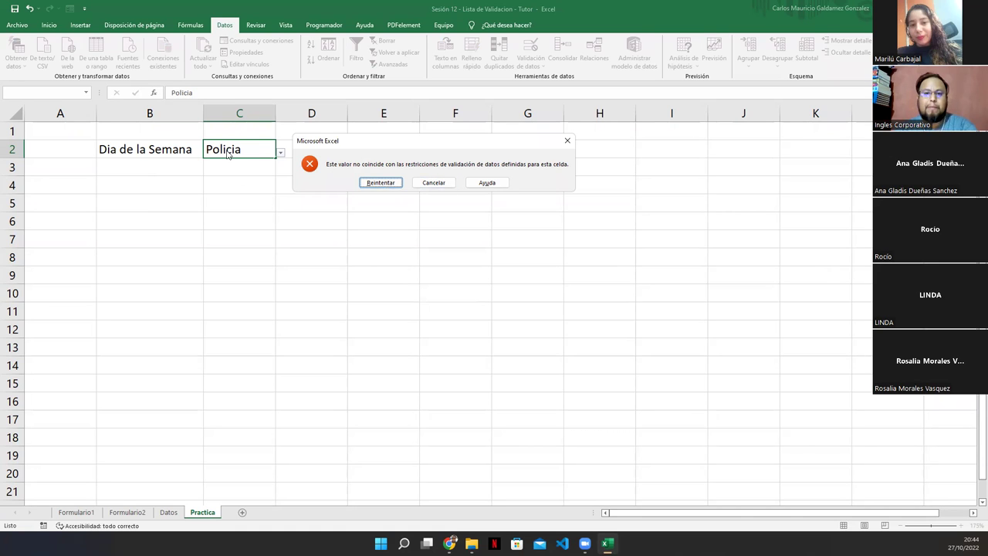
pyautogui.click(379, 183)
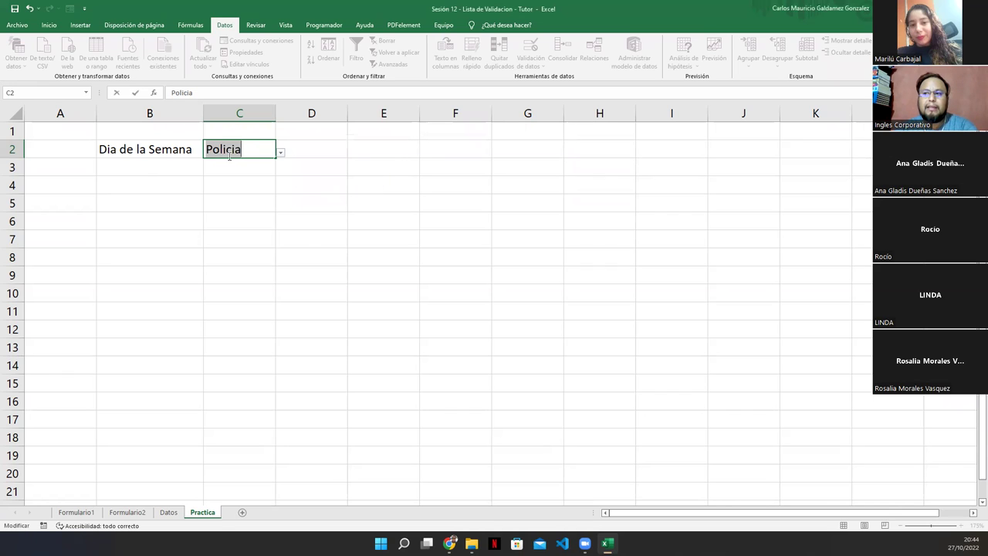
pyautogui.press('BackSpace')
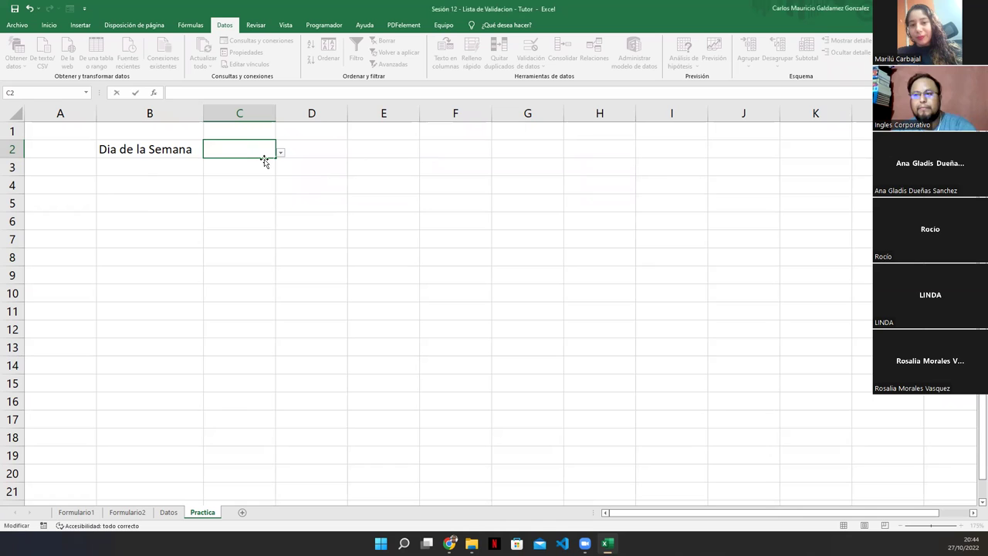
pyautogui.click(279, 153)
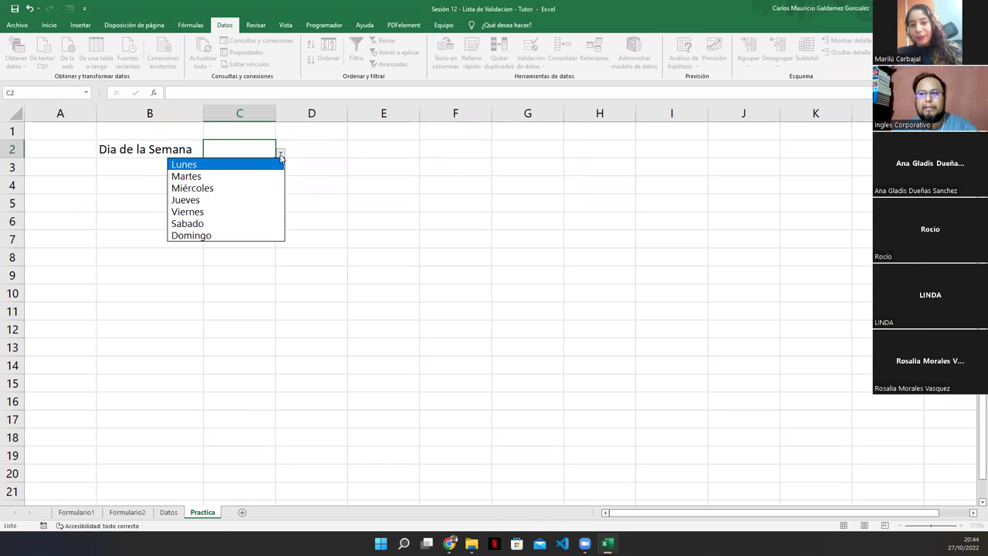
pyautogui.click(212, 187)
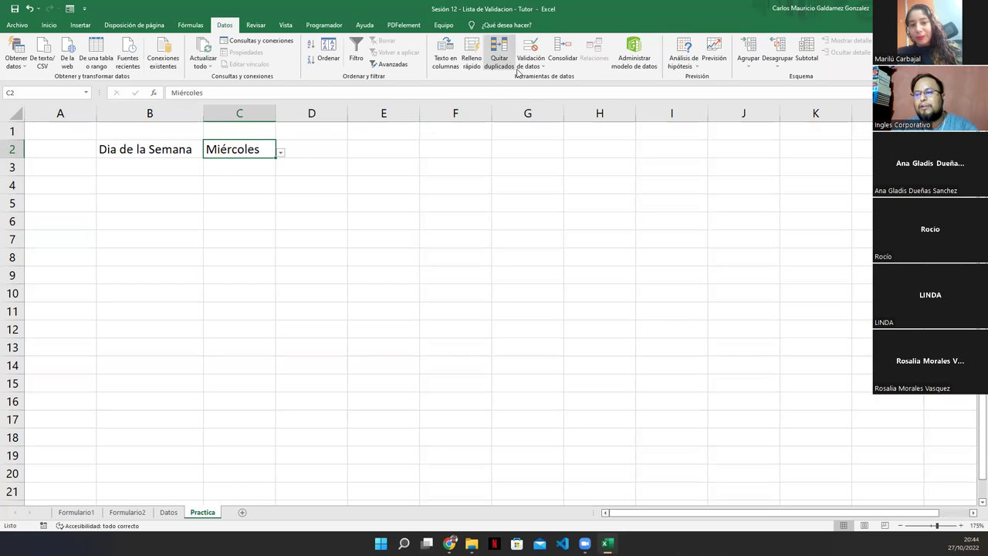
# Remove the list restriction from C2 by setting its data validation criterion to Cualquier valor and applying it.
pyautogui.click(531, 48)
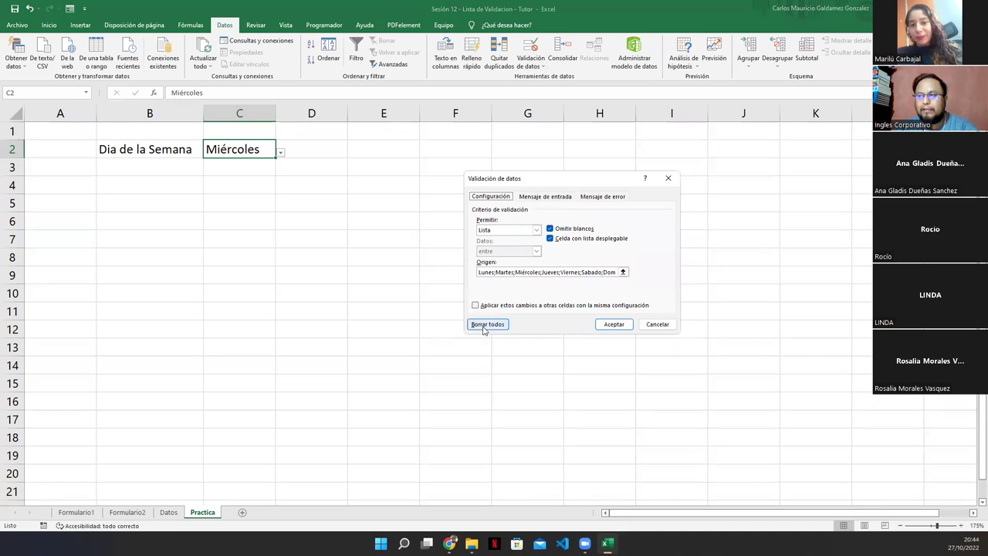
pyautogui.click(536, 231)
pyautogui.click(529, 244)
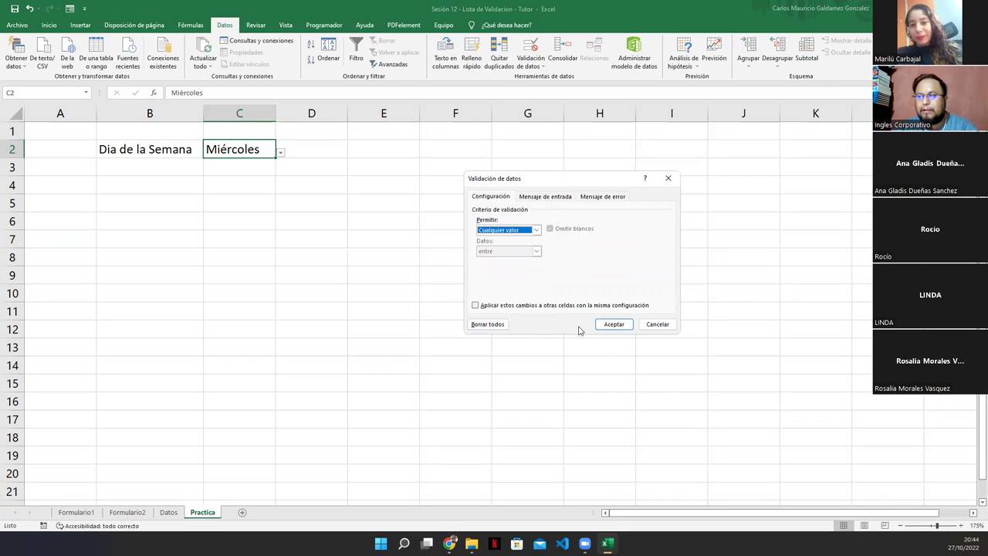
pyautogui.click(612, 324)
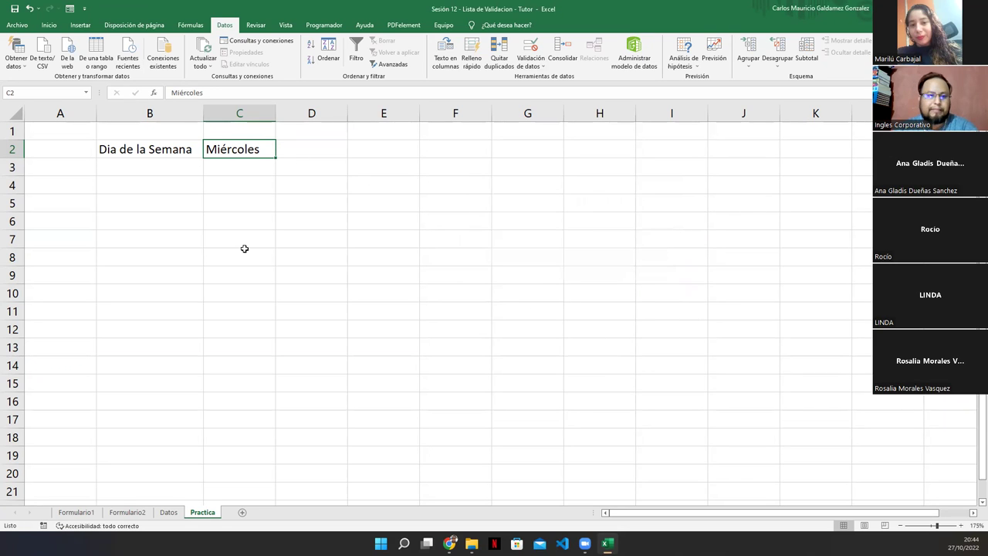
# Clear the weekday in C2 and the label in B2.
pyautogui.click(229, 165)
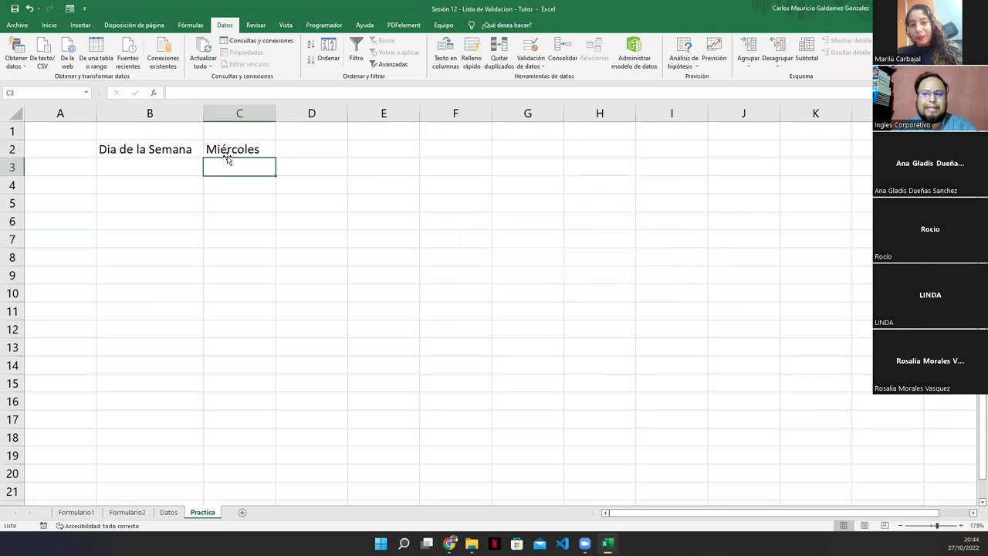
pyautogui.click(223, 152)
pyautogui.press('Delete')
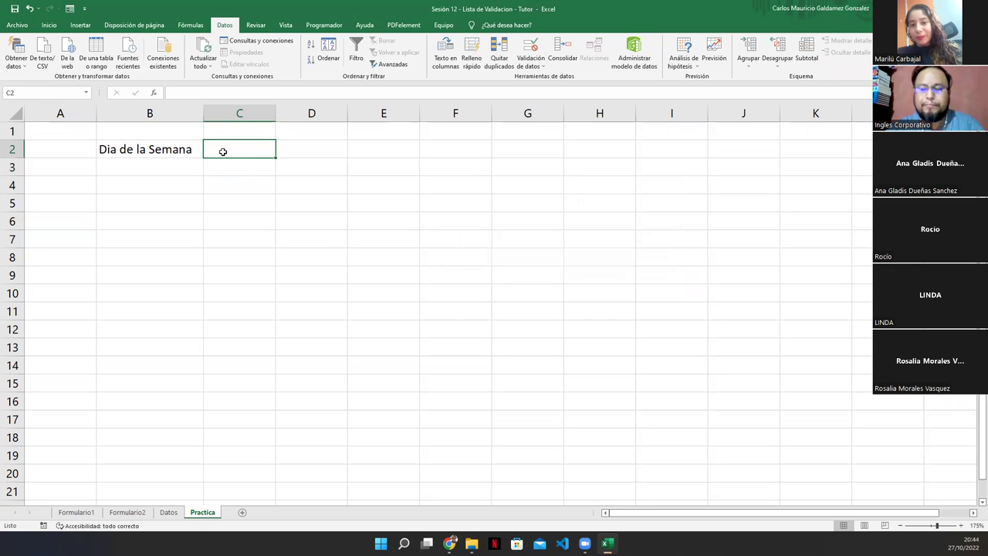
pyautogui.click(178, 150)
pyautogui.press('Delete')
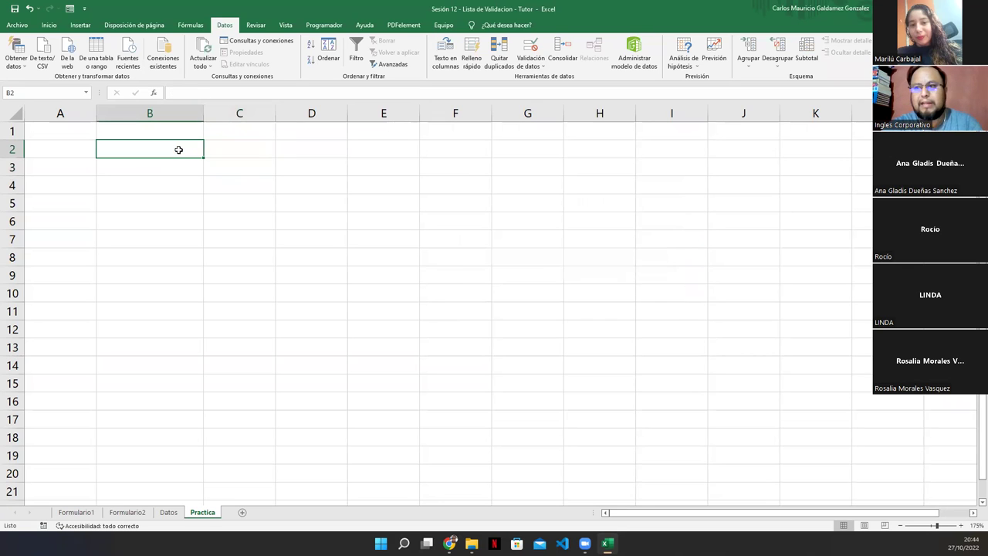
# Enter Alumno1 in B3 and Alumno2 in B4 to start the list of students.
pyautogui.press('Down')
pyautogui.write('A')
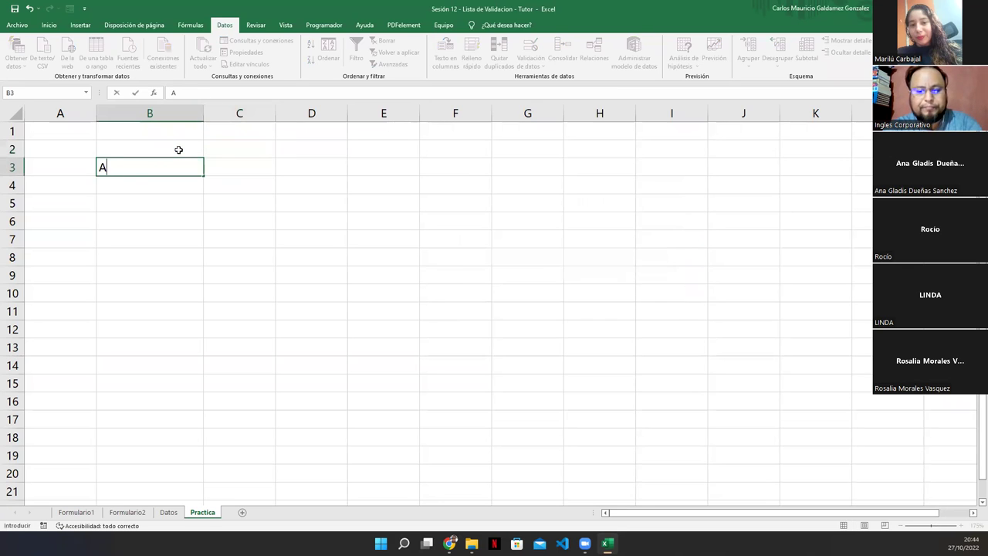
pyautogui.write('lumno1')
pyautogui.press('Return')
pyautogui.write('Alumno2')
pyautogui.press('Return')
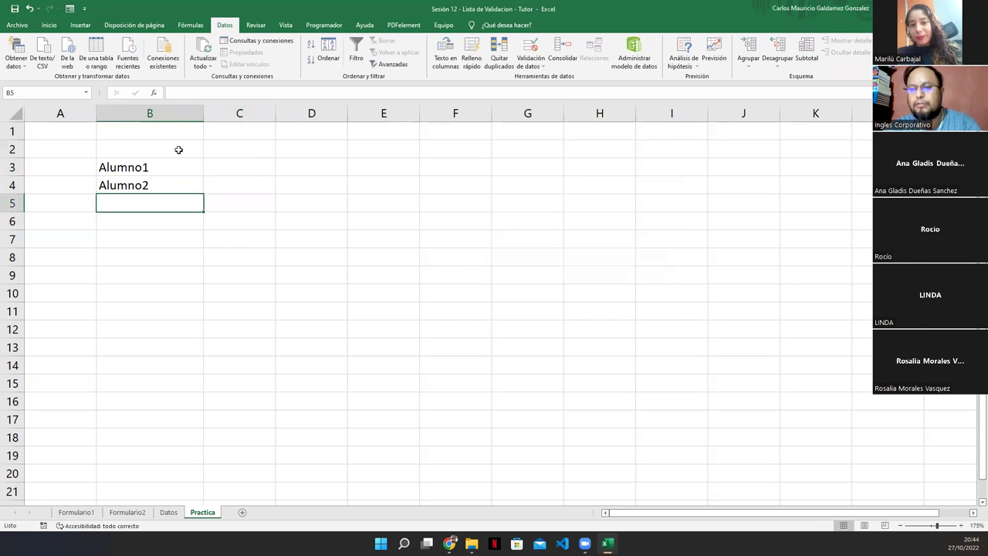
# Enter the table headers Estudiante, Actividad1 and Actividad2 in cells B2 to D2.
pyautogui.click(151, 149)
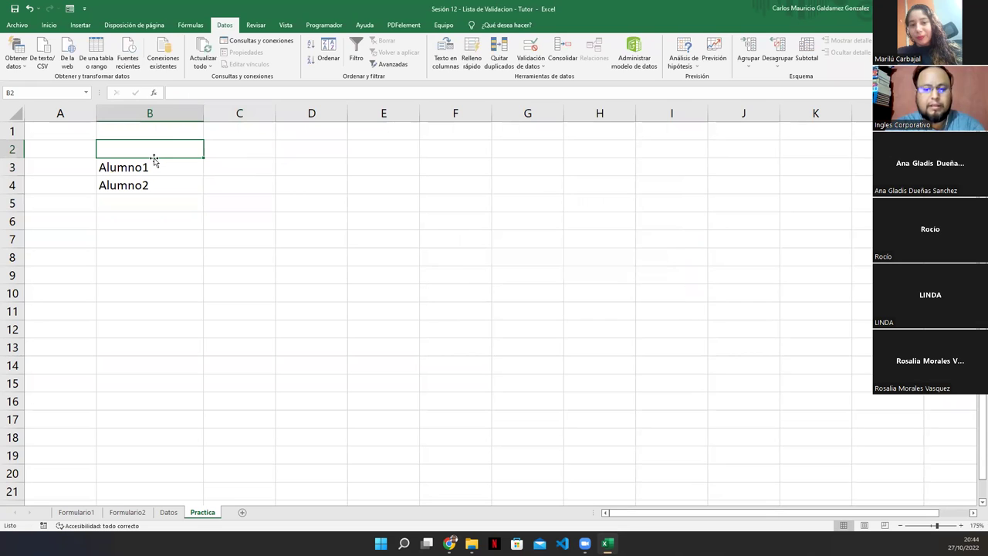
pyautogui.write('Estudiante')
pyautogui.press('Tab')
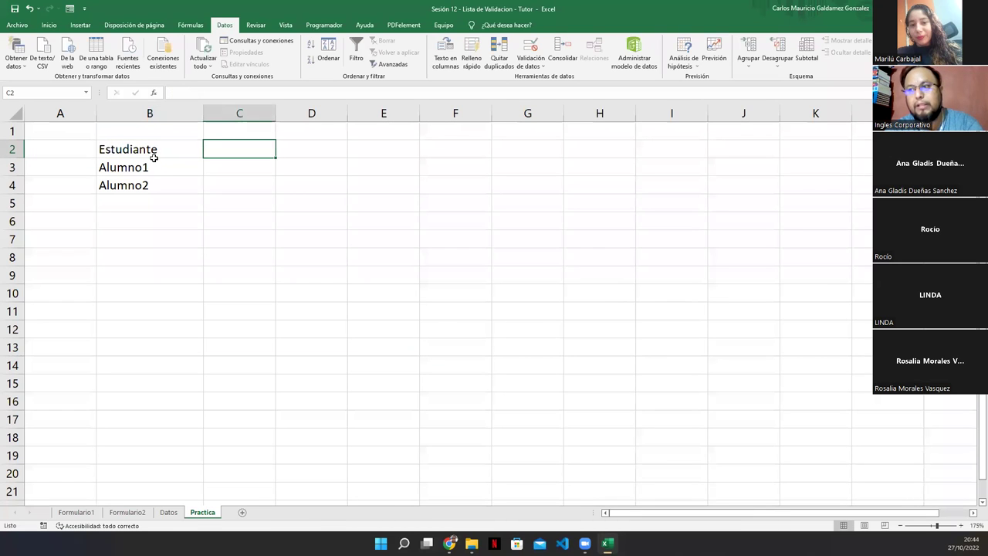
pyautogui.write('Actividad1')
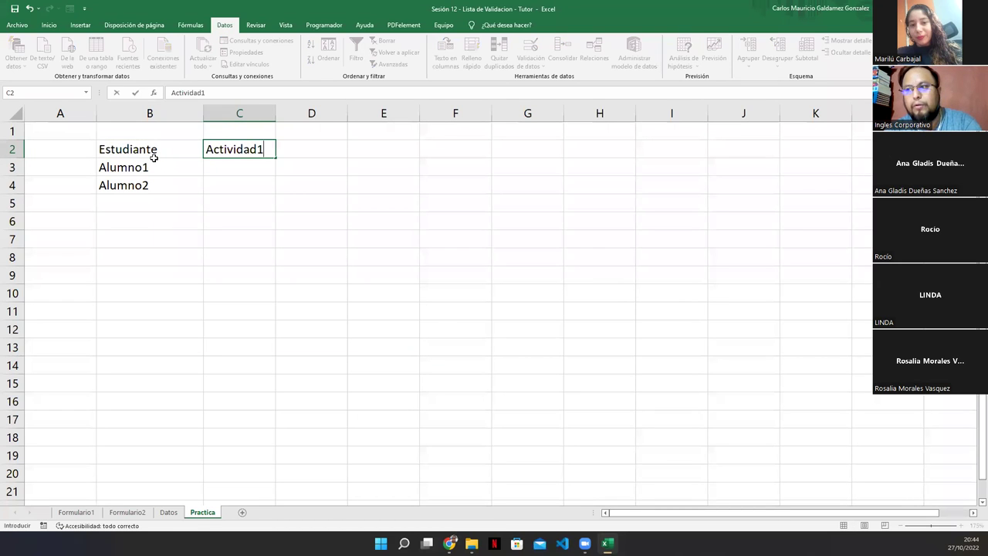
pyautogui.press('Tab')
pyautogui.write('Actividad')
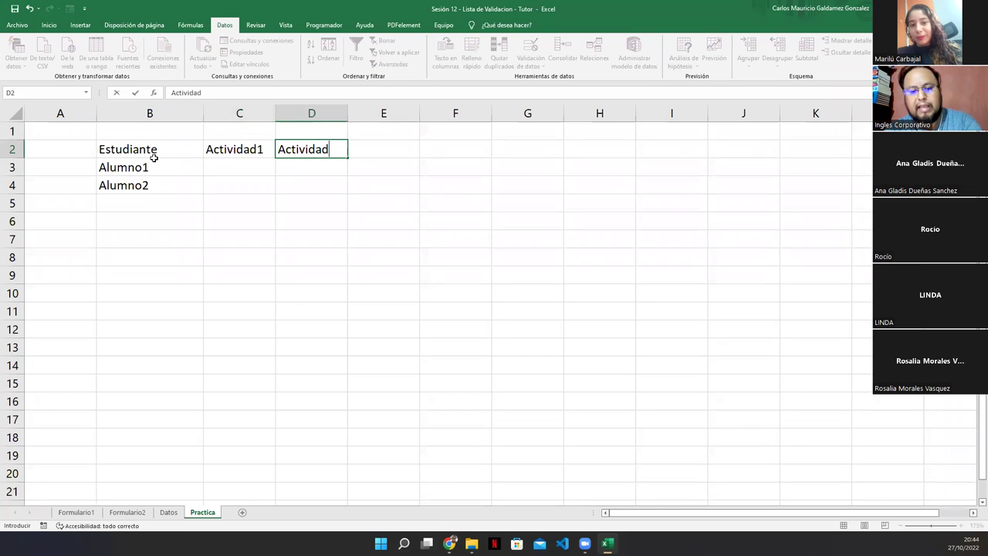
pyautogui.write('2')
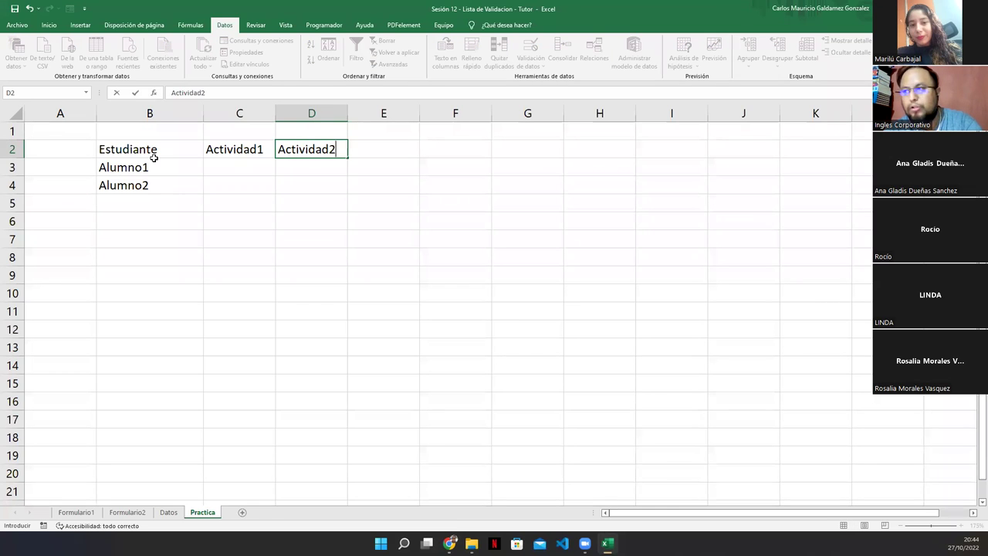
pyautogui.press('Tab')
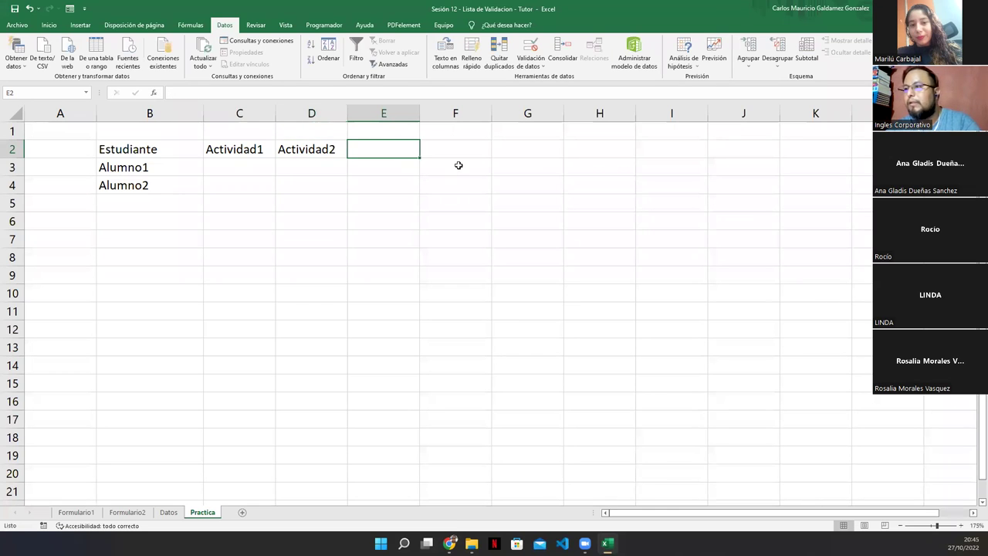
# Add a final average header in G2 and shorten it to PROM-F.
pyautogui.click(508, 154)
pyautogui.write('PROM')
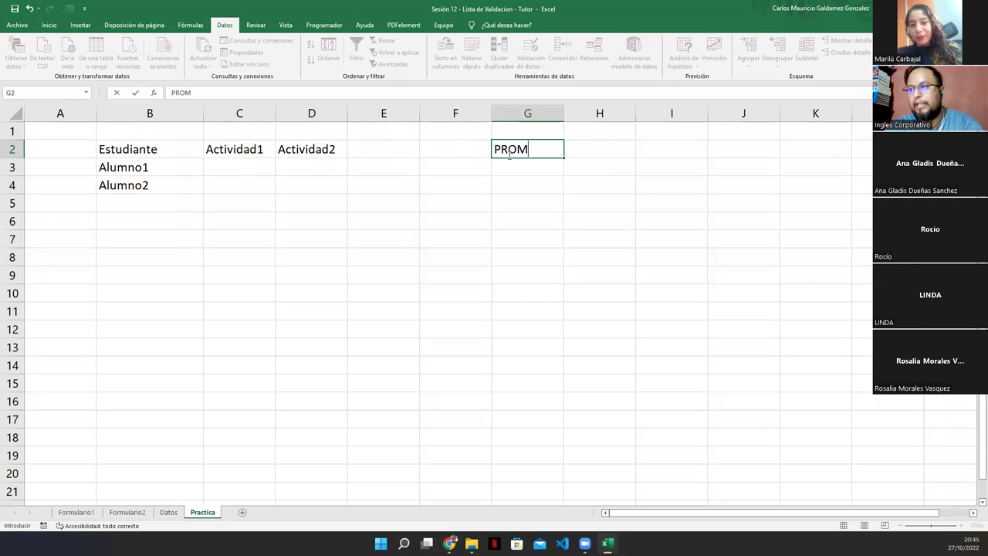
pyautogui.write('EDIOF')
pyautogui.press('Return')
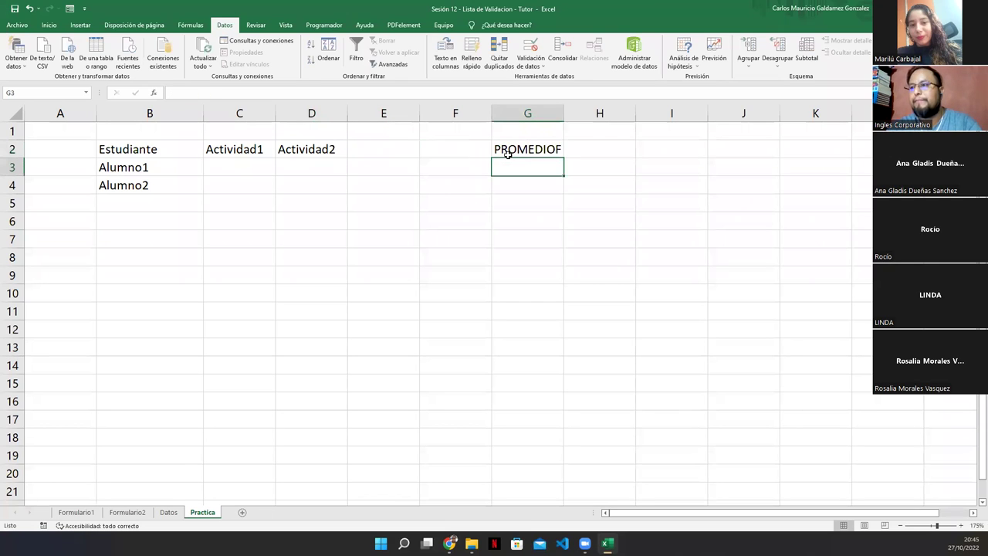
pyautogui.doubleClick(508, 155)
pyautogui.moveTo(525, 149); pyautogui.dragTo(557, 152)
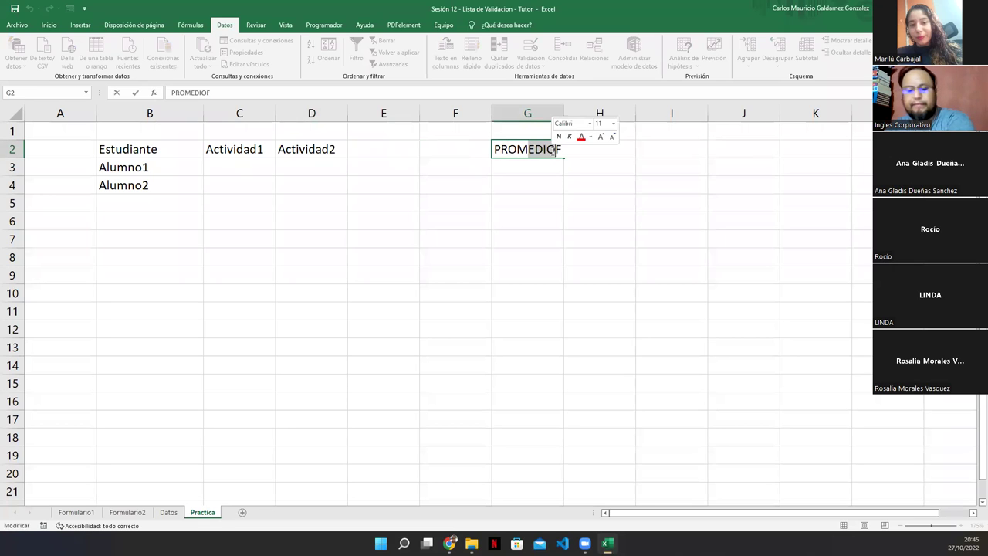
pyautogui.press('BackSpace')
pyautogui.write('-')
pyautogui.press('Return')
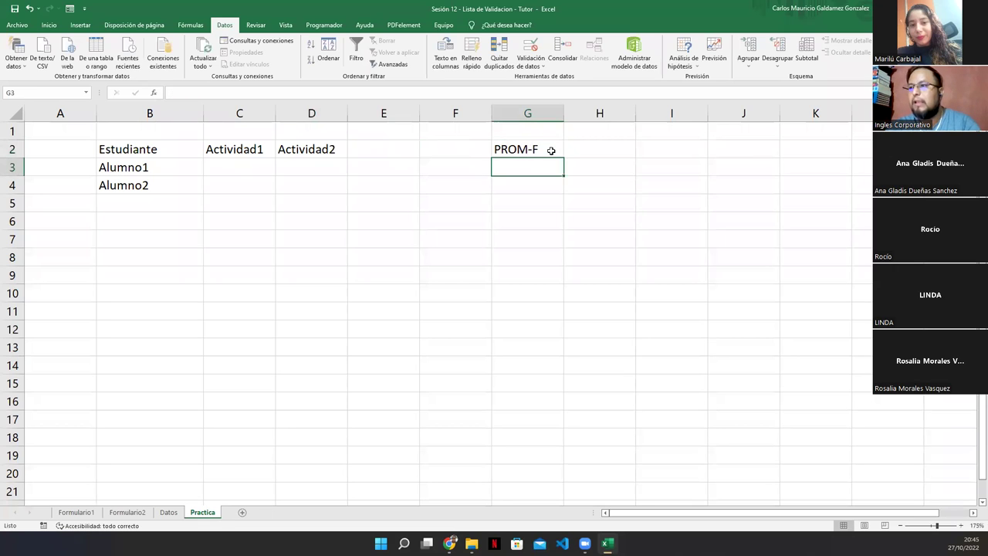
# Extend the activity headers as a series through Actividad4 in F2 and the students through Alumno10 in B12.
pyautogui.moveTo(223, 155); pyautogui.dragTo(489, 153)
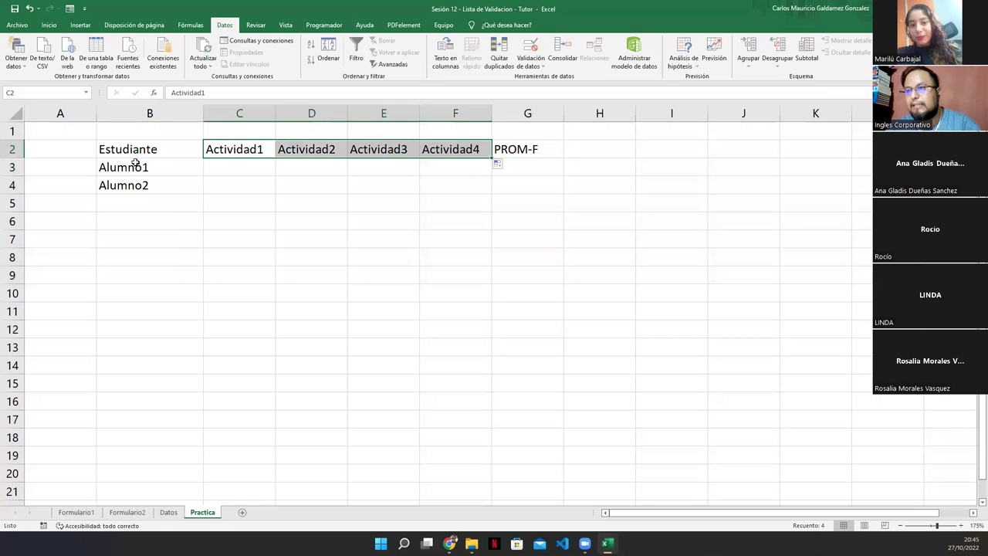
pyautogui.moveTo(136, 164); pyautogui.dragTo(137, 186)
pyautogui.moveTo(203, 195); pyautogui.dragTo(198, 331)
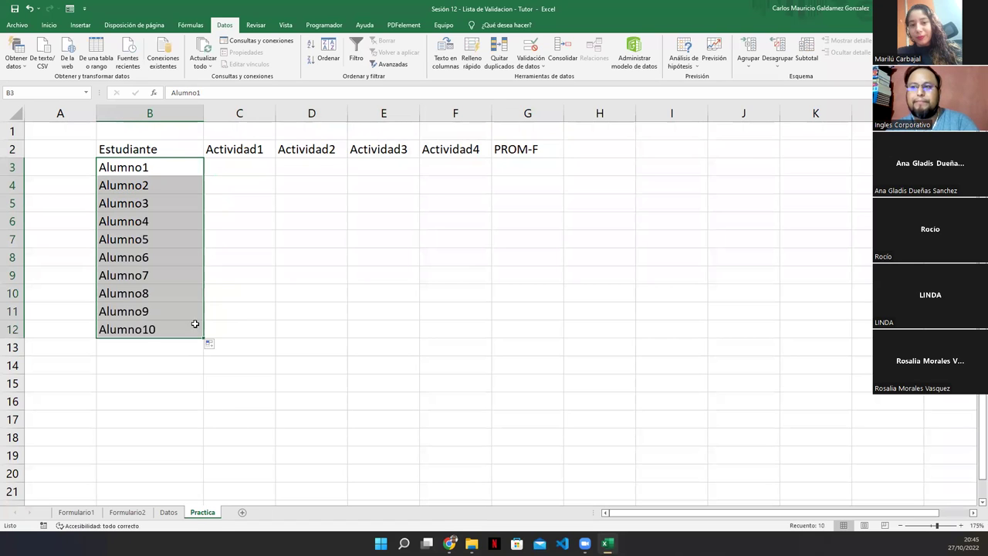
pyautogui.click(127, 149)
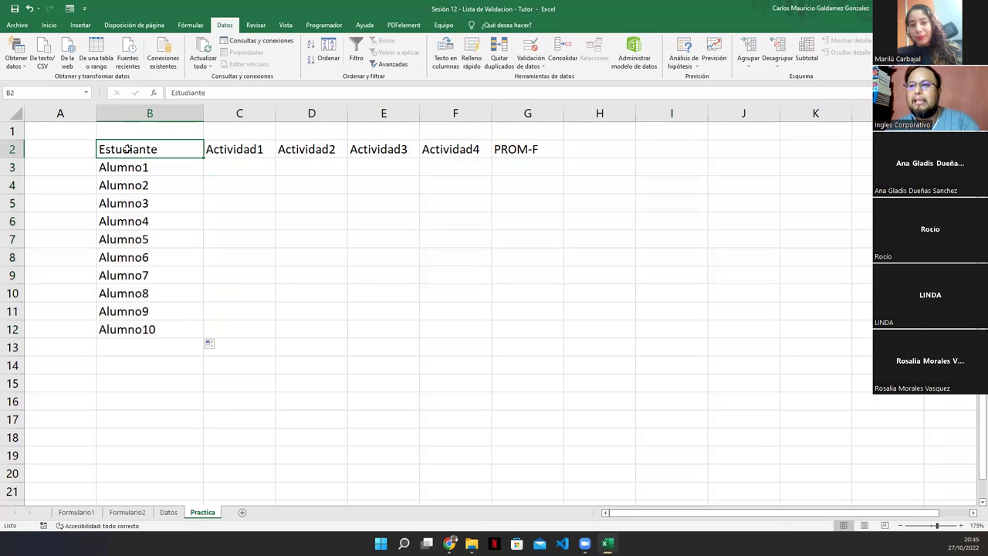
# Average C3:F3 in G3 with the PROMEDIO function and copy the formula down to G12.
pyautogui.click(540, 167)
pyautogui.write('=')
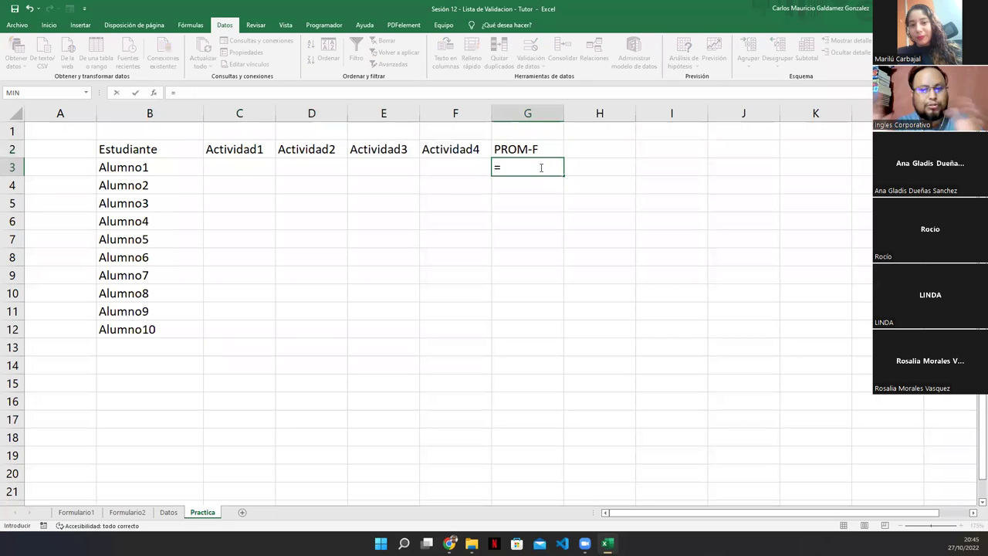
pyautogui.write('promedio')
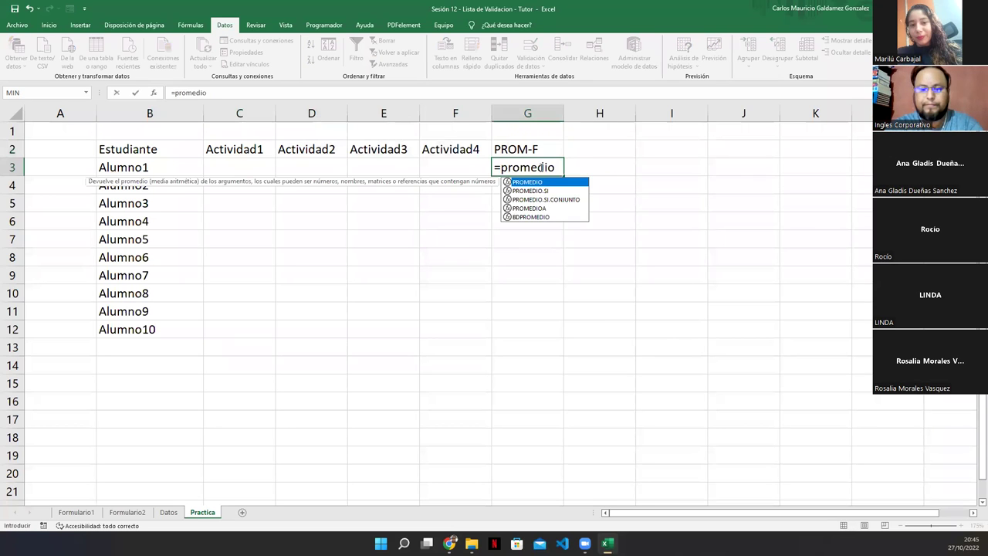
pyautogui.write('(')
pyautogui.press('Left')
pyautogui.press('Left')
pyautogui.press('Left')
pyautogui.press('Left')
pyautogui.press('Left')
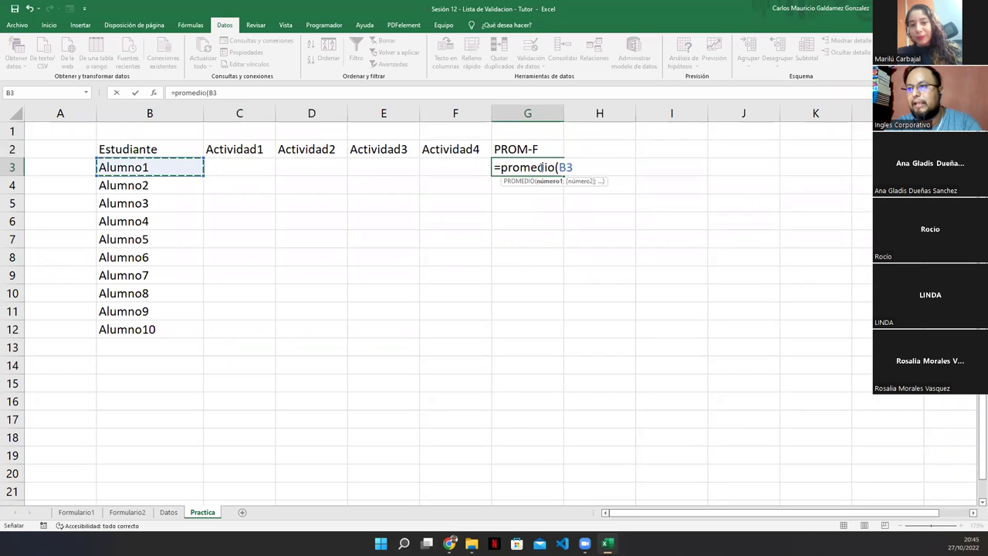
pyautogui.press('Right')
pyautogui.hotkey('shift', 'Right')
pyautogui.hotkey('shift', 'Right')
pyautogui.hotkey('shift', 'Right')
pyautogui.write(')')
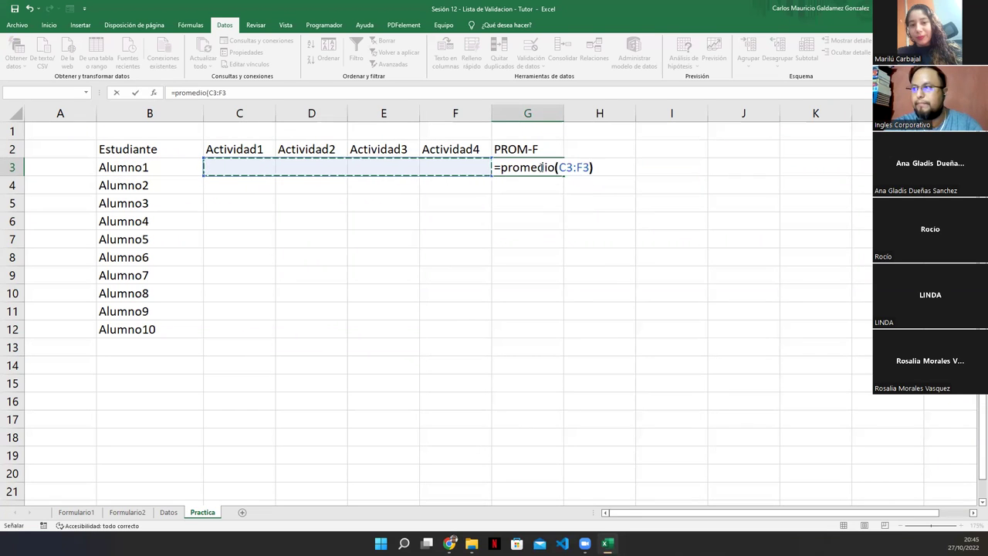
pyautogui.press('Return')
pyautogui.click(540, 166)
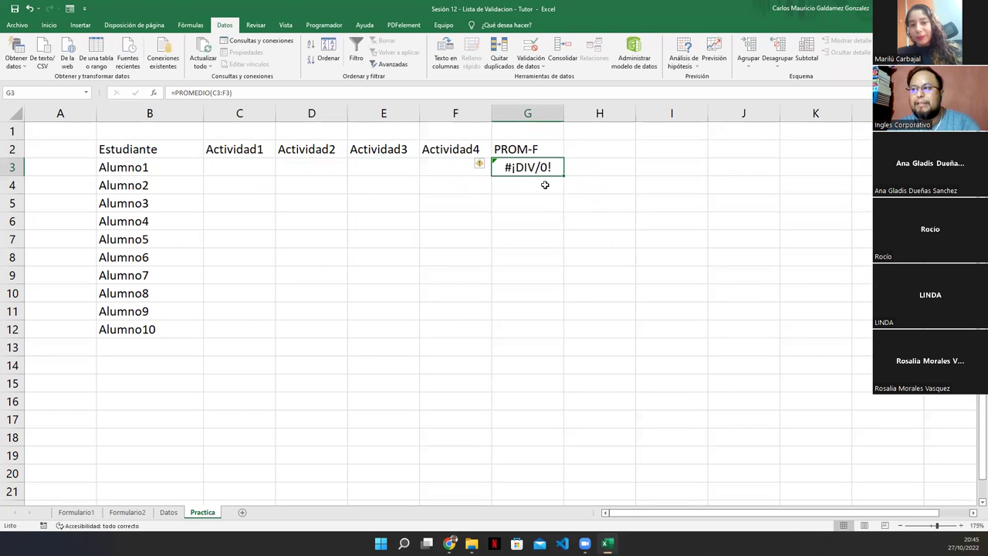
pyautogui.moveTo(562, 179); pyautogui.dragTo(528, 334)
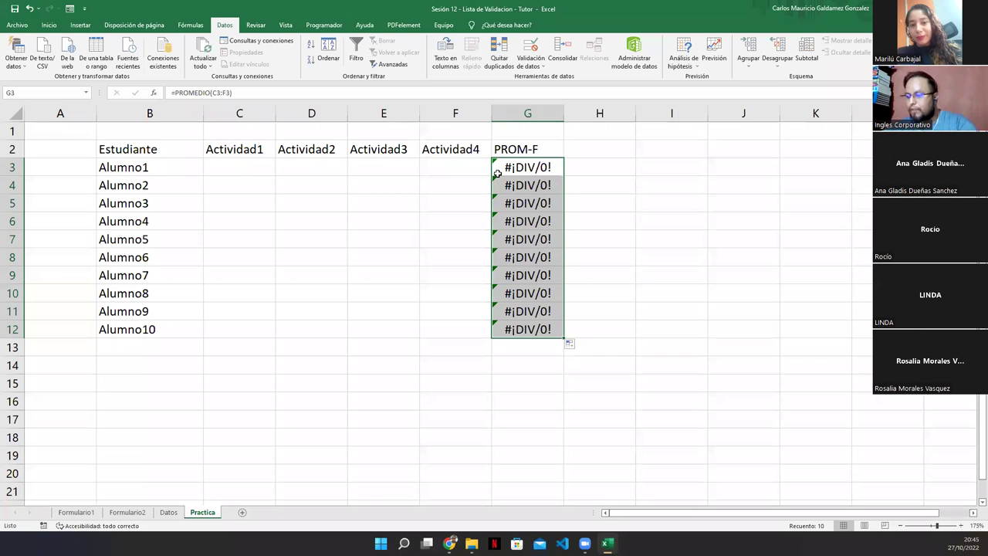
# Enter 0 as the Actividad1 grade for every student in cells C3 to C12.
pyautogui.click(240, 172)
pyautogui.write('0')
pyautogui.press('Return')
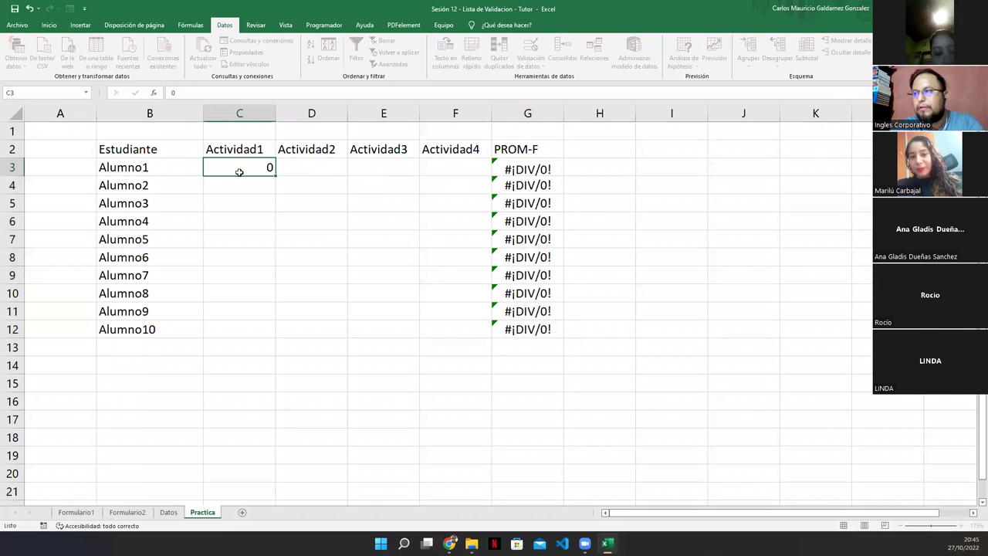
pyautogui.write('0')
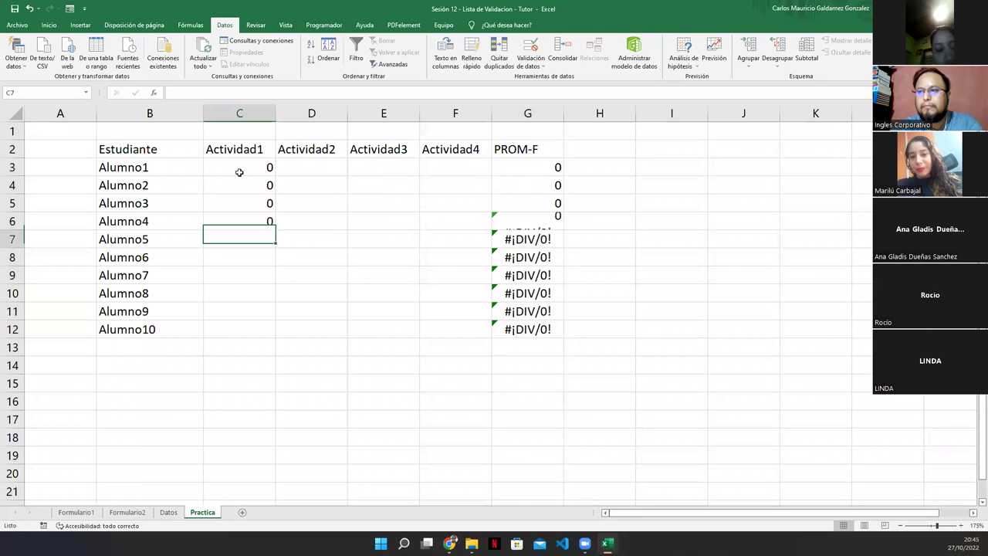
pyautogui.write(' 0 0 0 0 0')
pyautogui.press('Return')
pyautogui.write('0')
pyautogui.press('Return')
pyautogui.write('0')
pyautogui.press('Return')
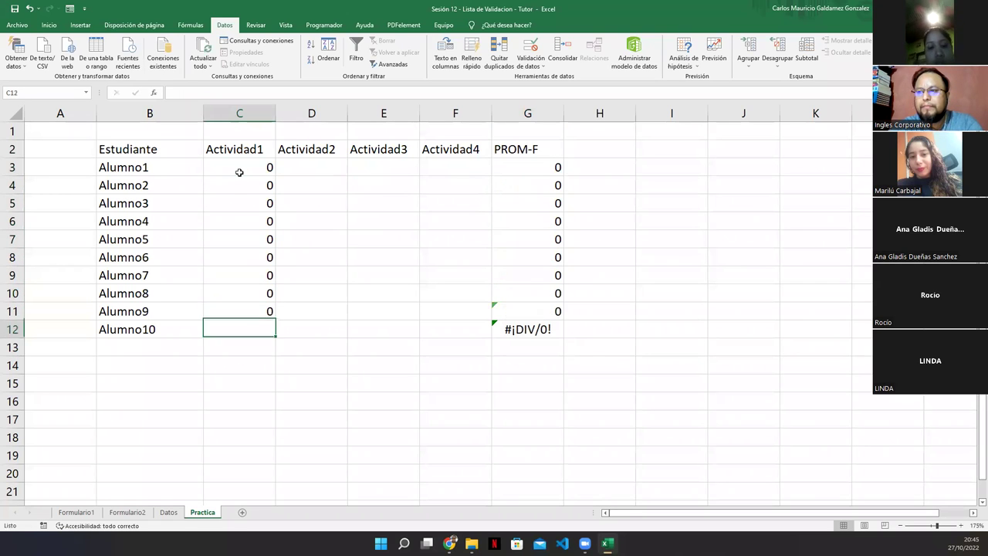
pyautogui.write('0')
pyautogui.press('Return')
# Clear the Actividad1 grades from cells C3 to C12.
pyautogui.press('Up')
pyautogui.hotkey('shift', 'Up')
pyautogui.hotkey('shift', 'Up')
pyautogui.hotkey('shift', 'Up')
pyautogui.hotkey('shift', 'Up')
pyautogui.hotkey('shift', 'Up')
pyautogui.hotkey('shift', 'Up')
pyautogui.hotkey('shift', 'Up')
pyautogui.hotkey('shift', 'Up')
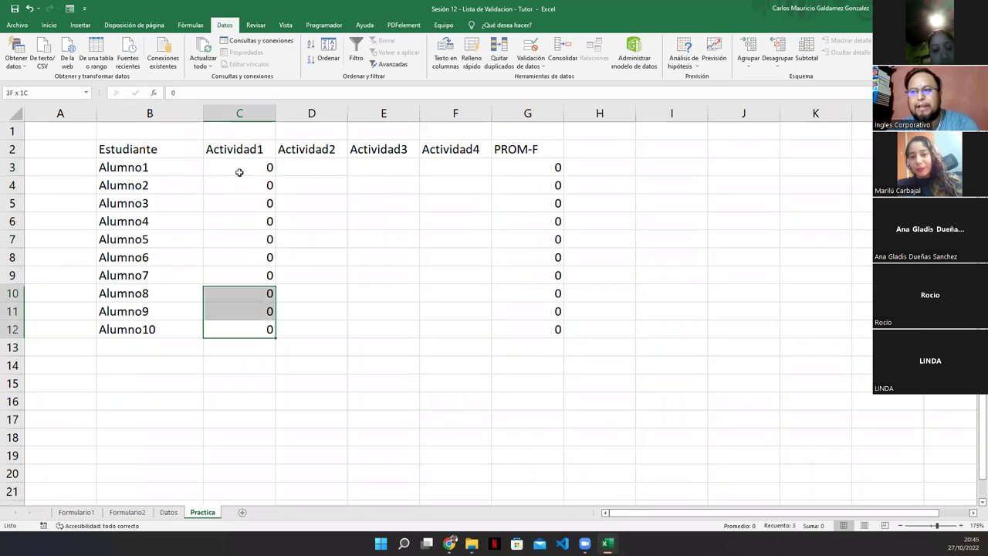
pyautogui.hotkey('shift', 'Up')
pyautogui.press('Delete')
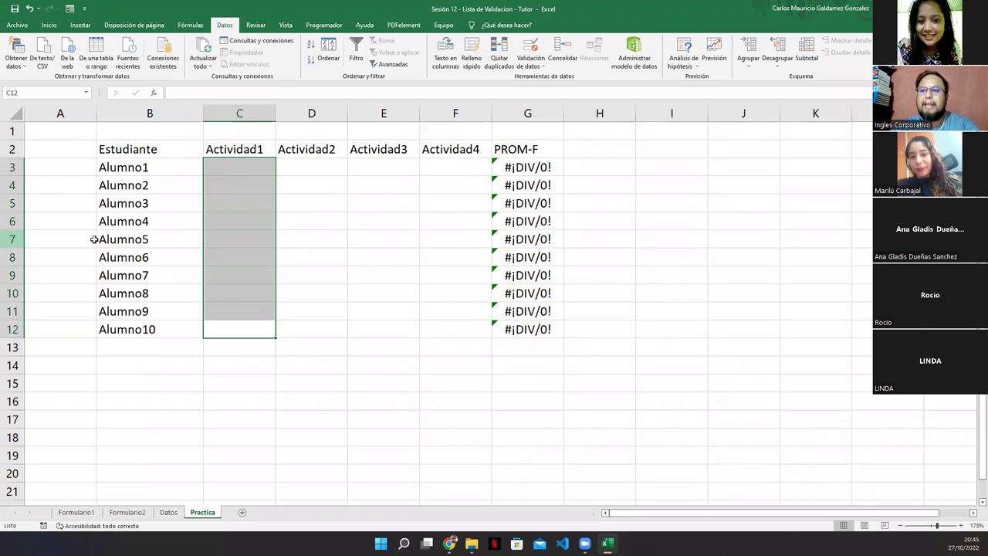
pyautogui.moveTo(166, 167); pyautogui.dragTo(162, 325)
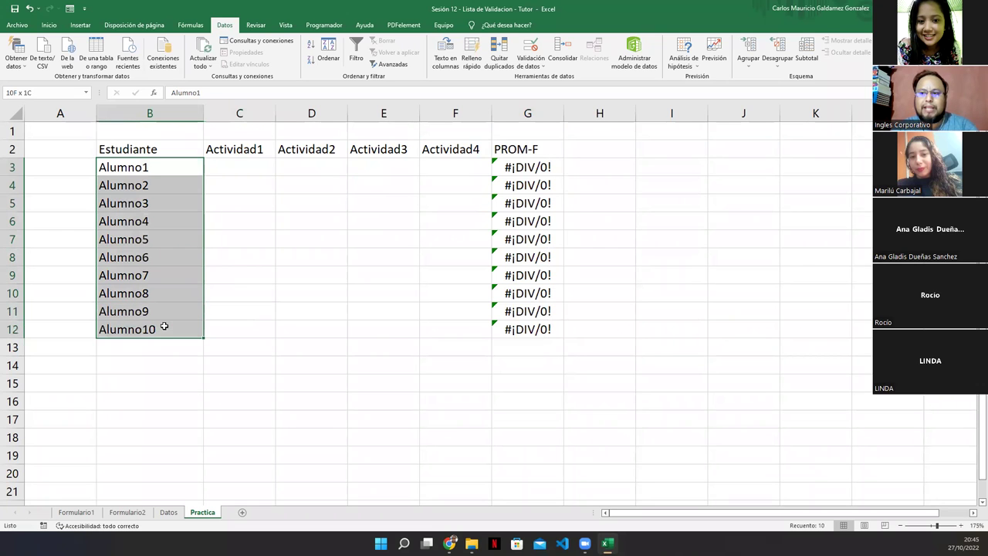
pyautogui.click(236, 153)
pyautogui.moveTo(307, 151); pyautogui.dragTo(444, 149)
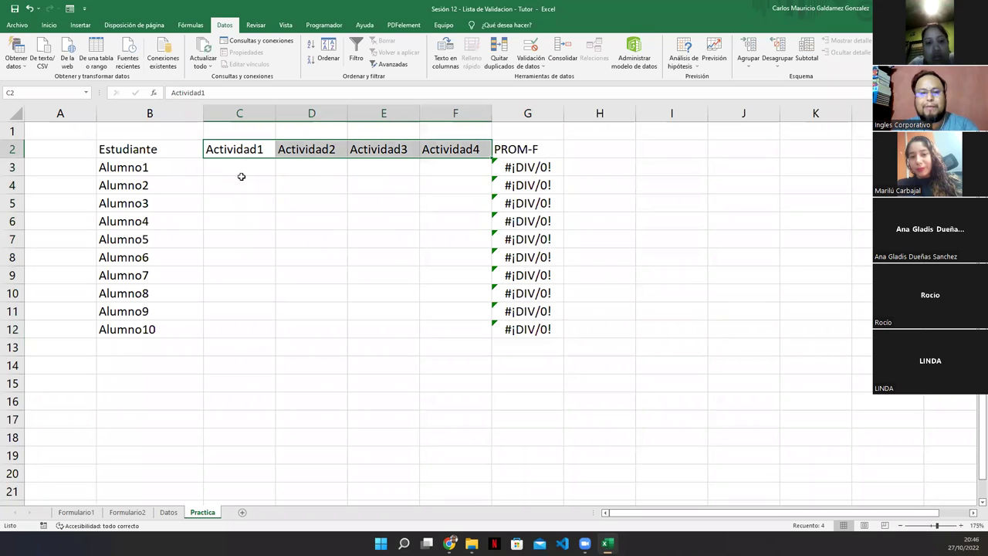
# Start data validation for the grade range C3:F12 and title its input message "Notas de Estudiantes".
pyautogui.moveTo(227, 170); pyautogui.dragTo(443, 327)
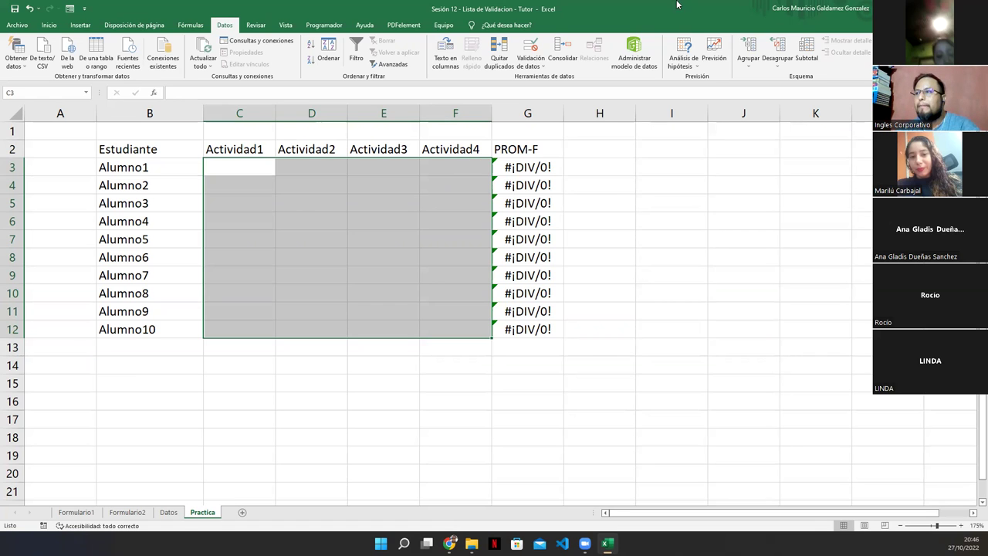
pyautogui.click(531, 48)
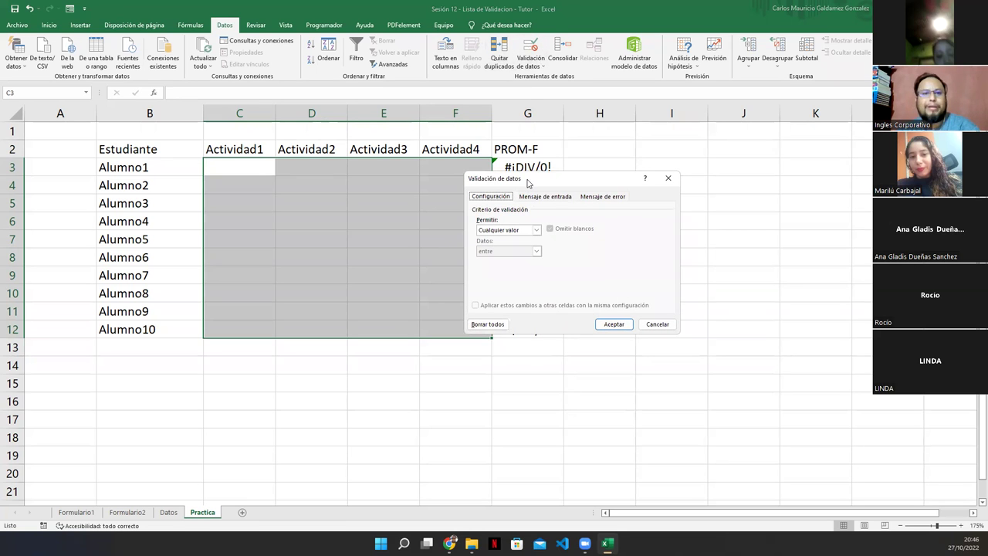
pyautogui.moveTo(529, 187); pyautogui.dragTo(376, 241)
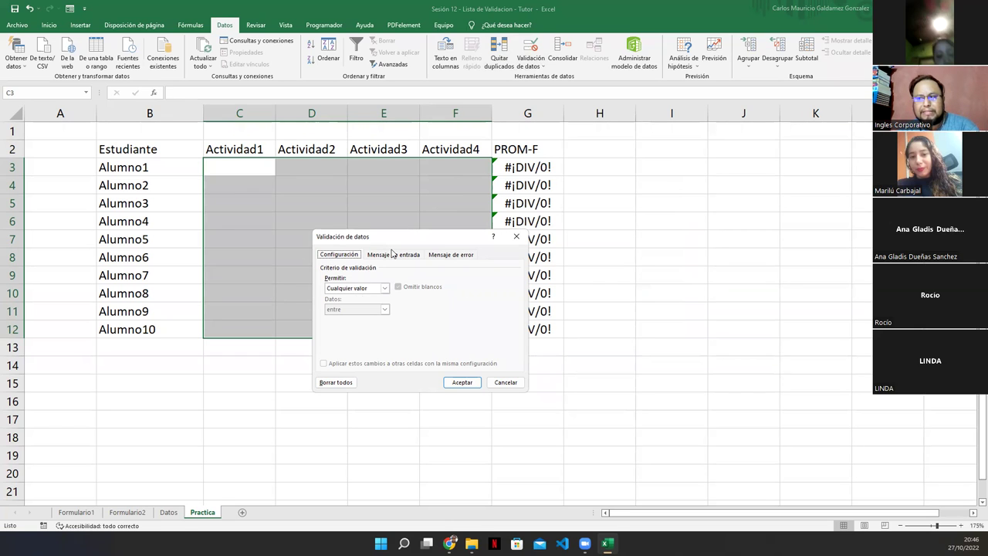
pyautogui.click(393, 256)
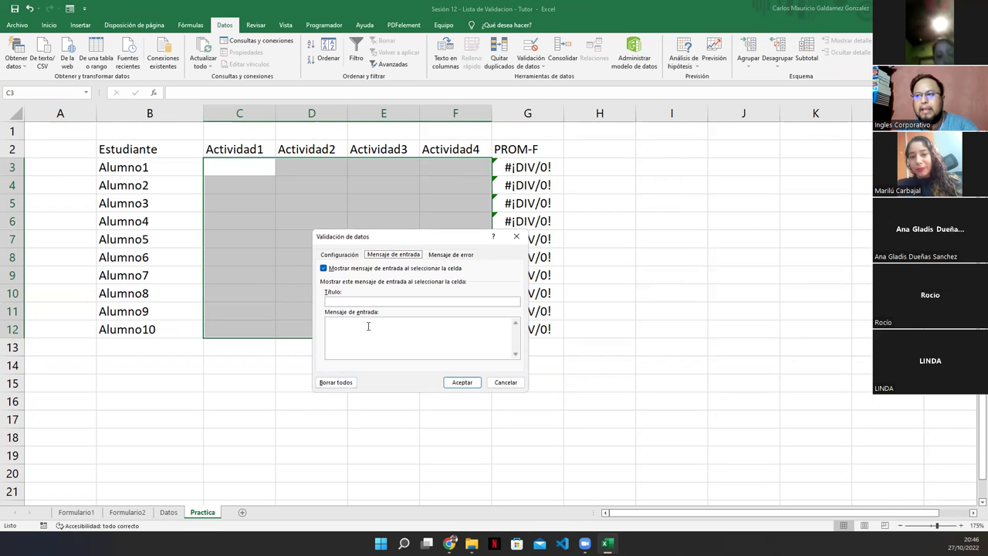
pyautogui.click(353, 302)
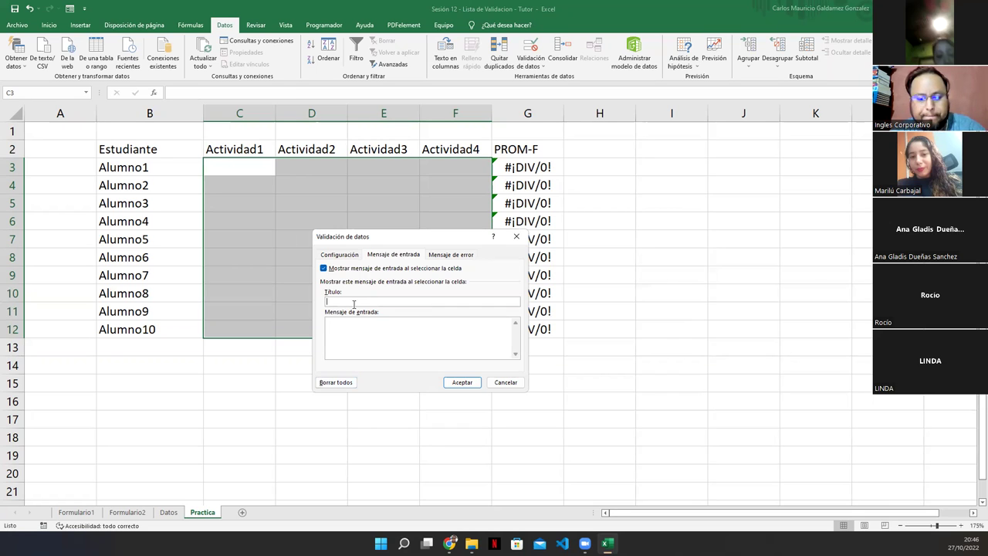
pyautogui.write('No')
pyautogui.press('BackSpace')
pyautogui.press('BackSpace')
pyautogui.write('Notas')
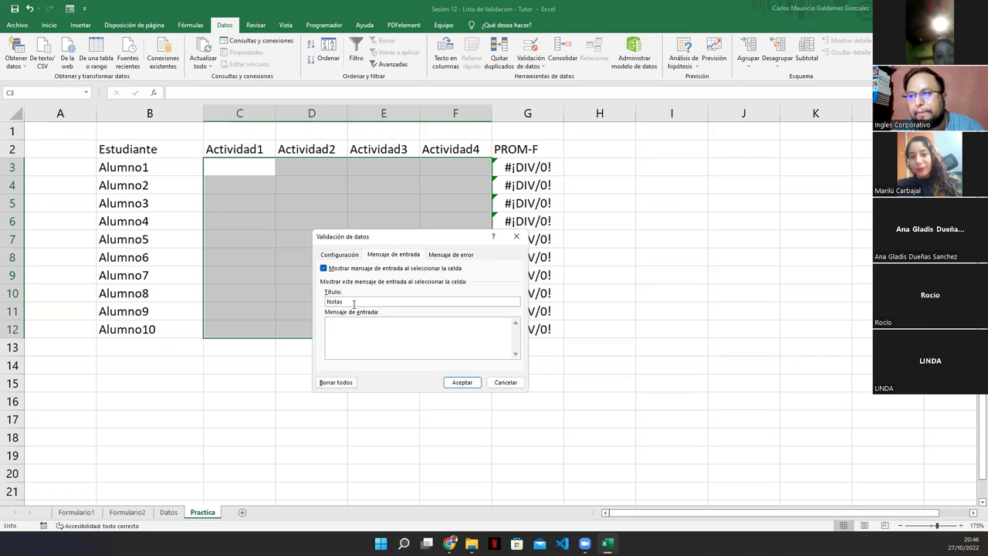
pyautogui.write(' de Estudiantes')
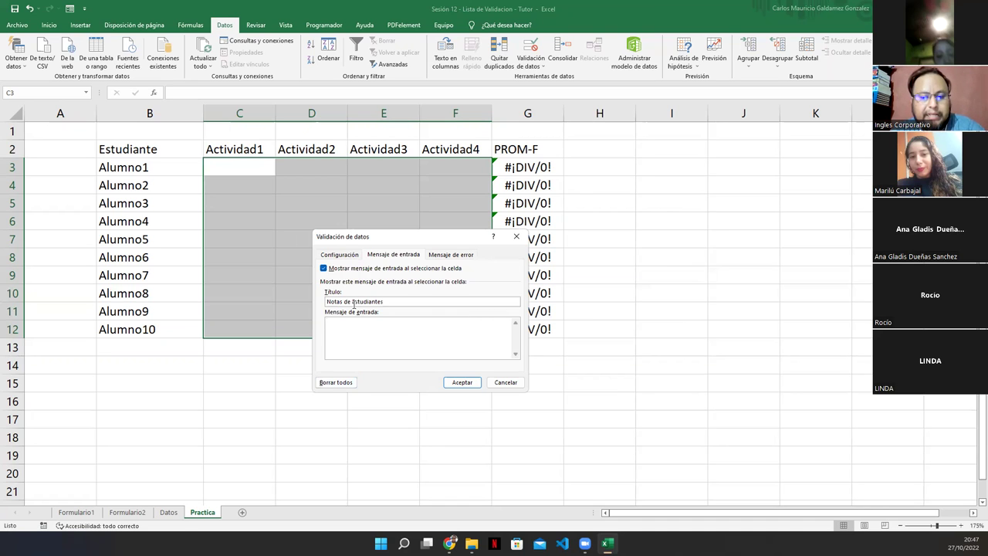
# Enter "Ingrese una nota validad entre 0 -10. (Valores Enteros)" as the input message text.
pyautogui.press('Tab')
pyautogui.write('Ingrese una nota validad entre')
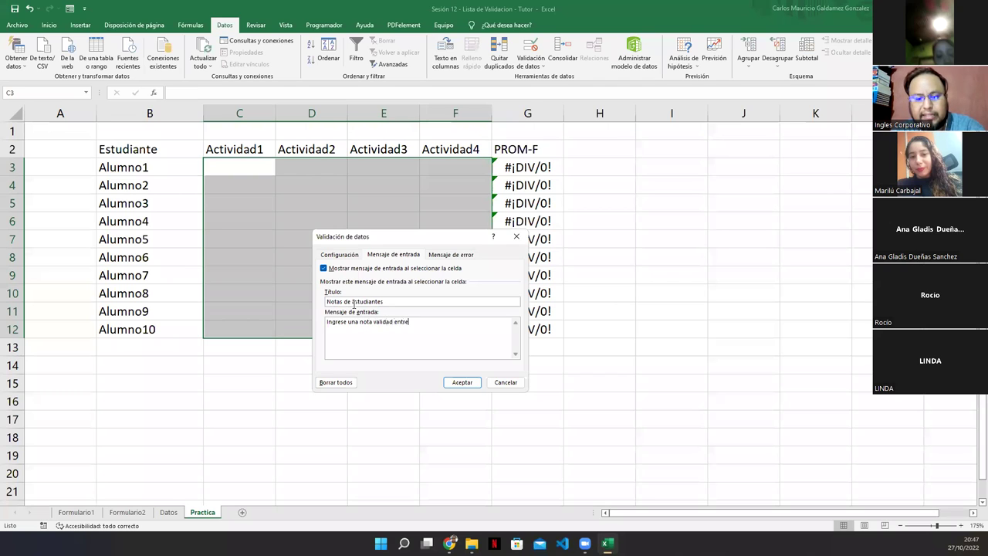
pyautogui.write(' 0 -10')
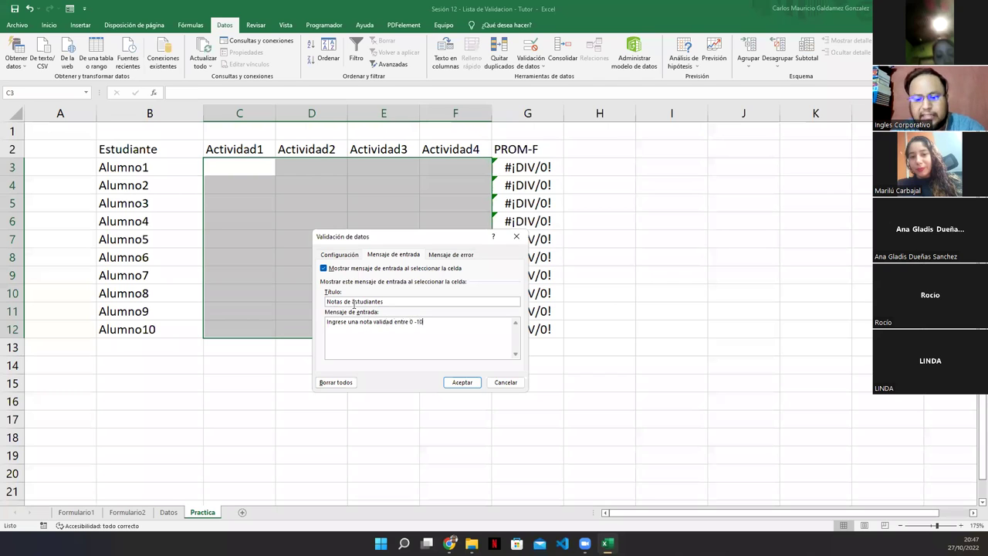
pyautogui.write('. (Valores Enteros')
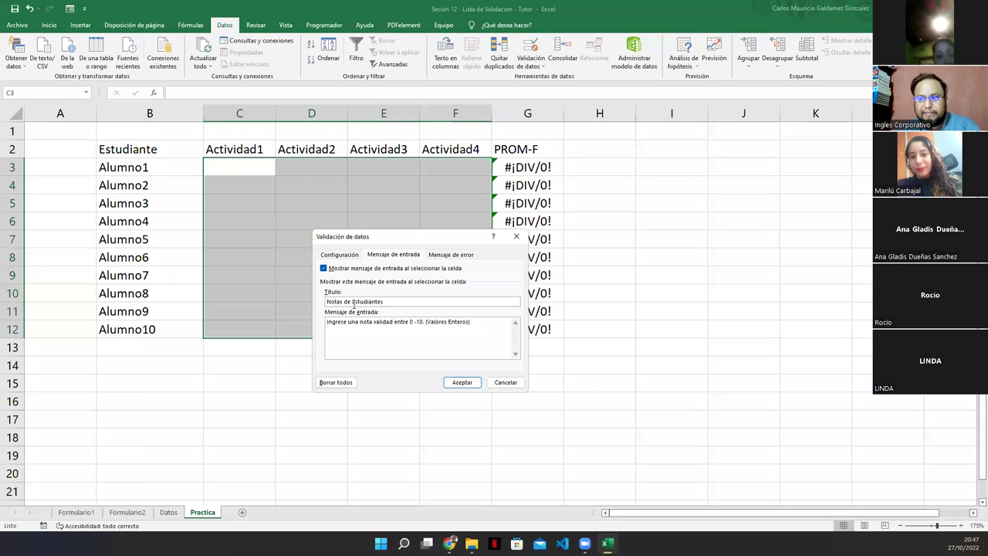
pyautogui.click(390, 258)
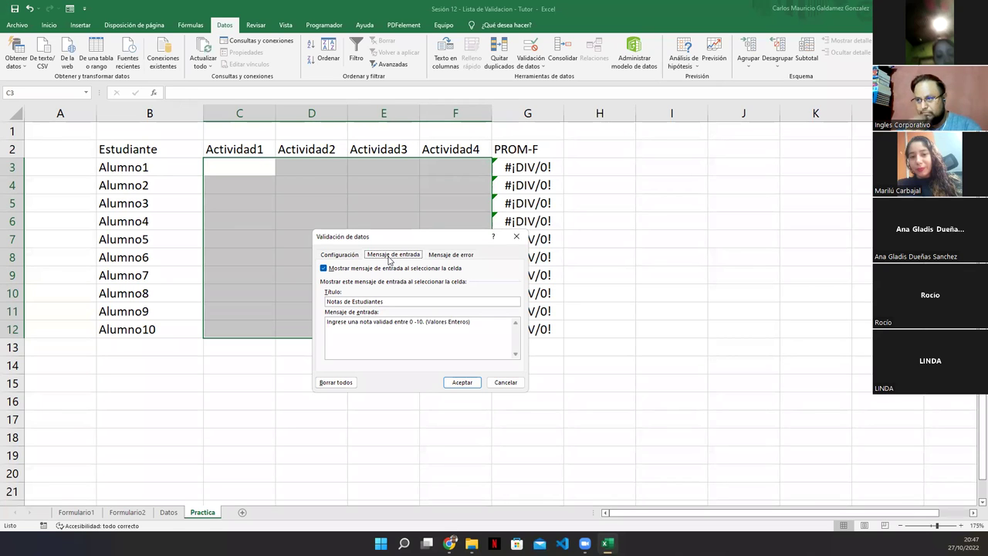
pyautogui.click(327, 301)
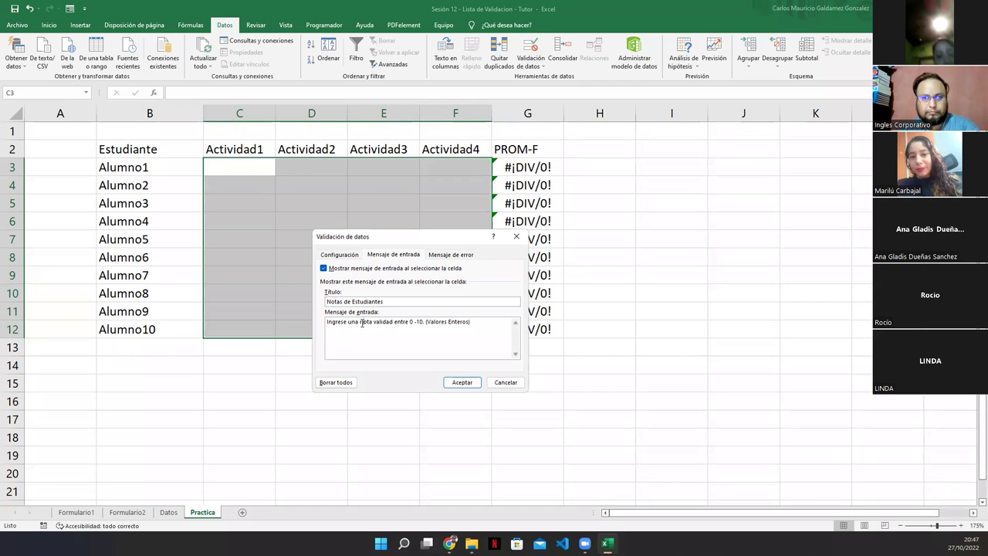
# Try the Advertencia and Información styles for the error alert and return the style to Alto.
pyautogui.click(459, 255)
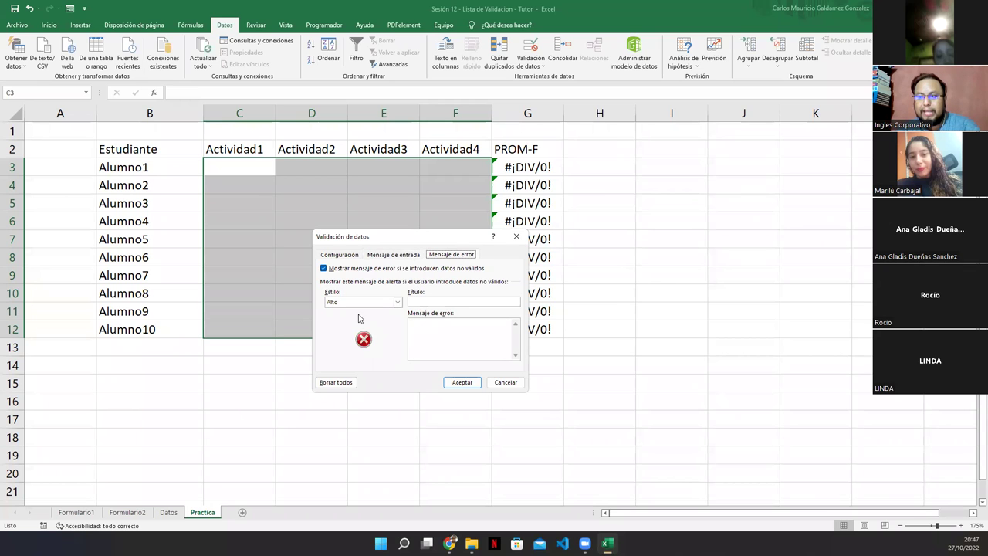
pyautogui.click(398, 302)
pyautogui.click(361, 313)
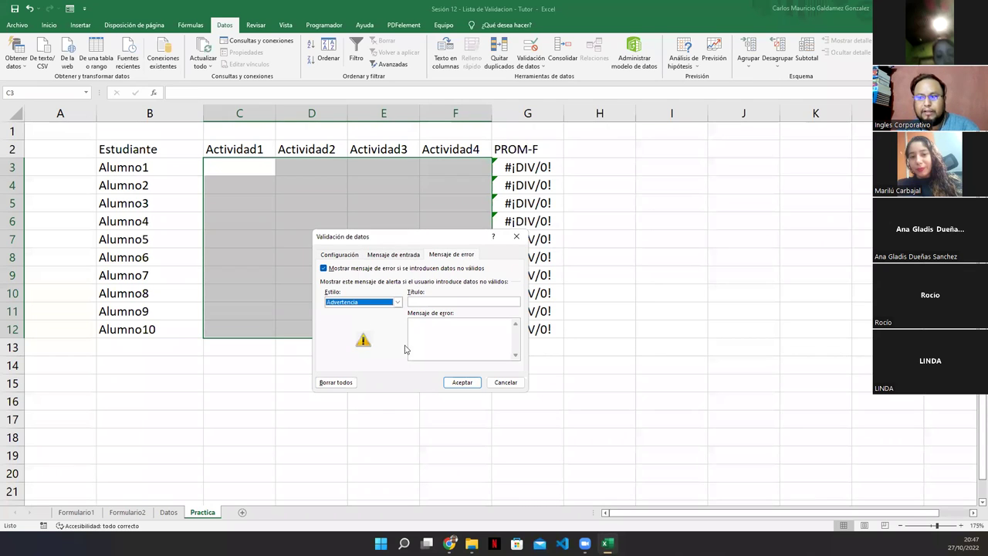
pyautogui.click(398, 302)
pyautogui.click(379, 323)
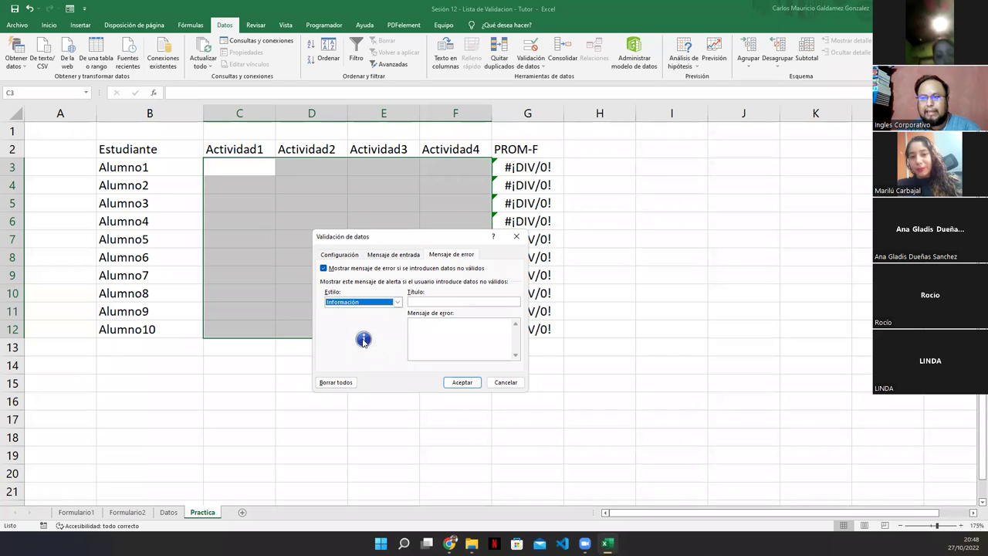
pyautogui.click(397, 302)
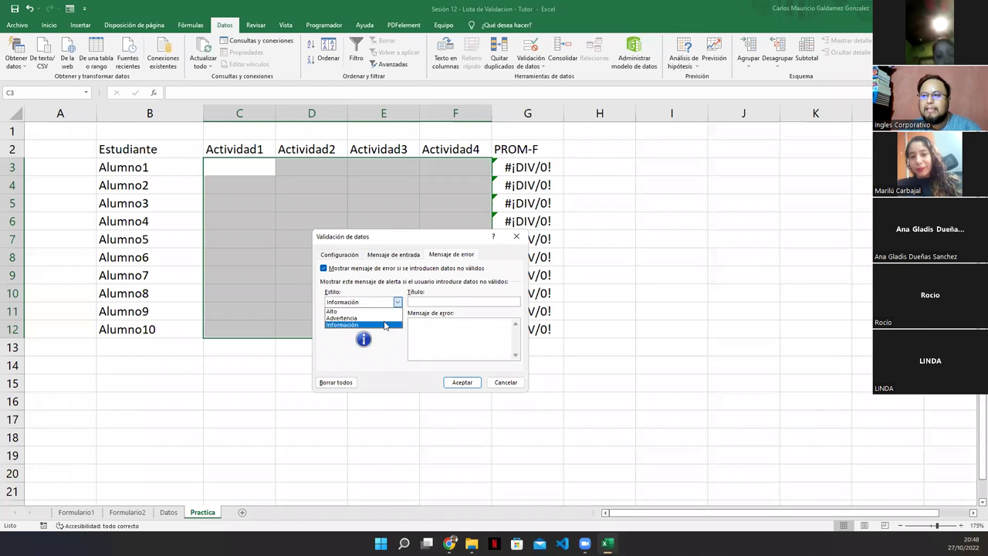
pyautogui.click(383, 317)
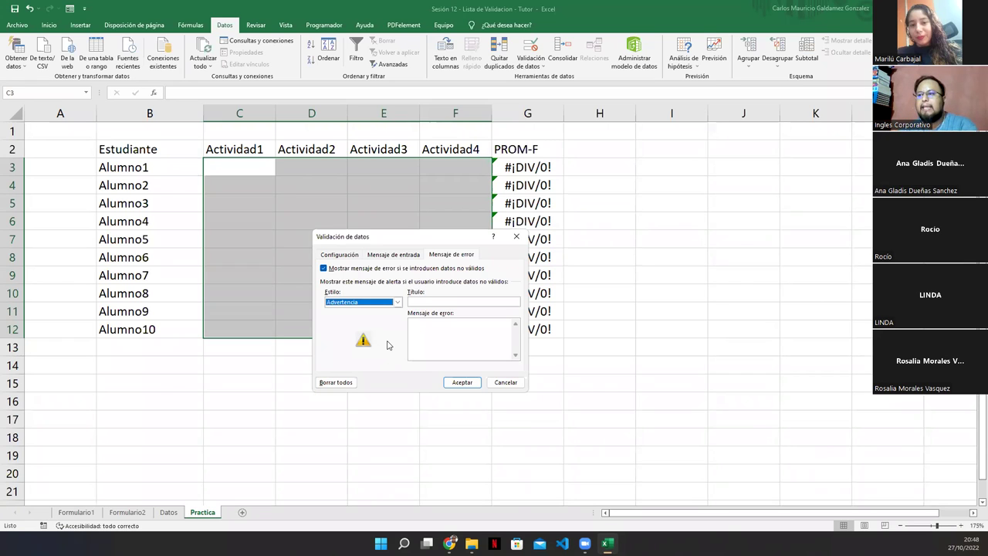
pyautogui.click(396, 302)
pyautogui.click(378, 312)
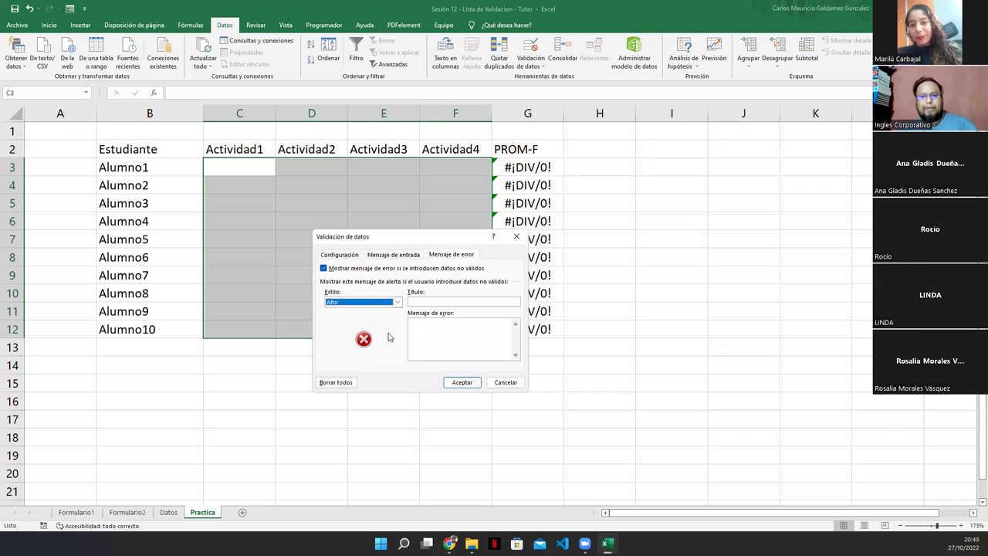
# Title the error alert "Error..." and set its message to "El dato ingresado es invalido. Favor volver a intentar.".
pyautogui.click(429, 302)
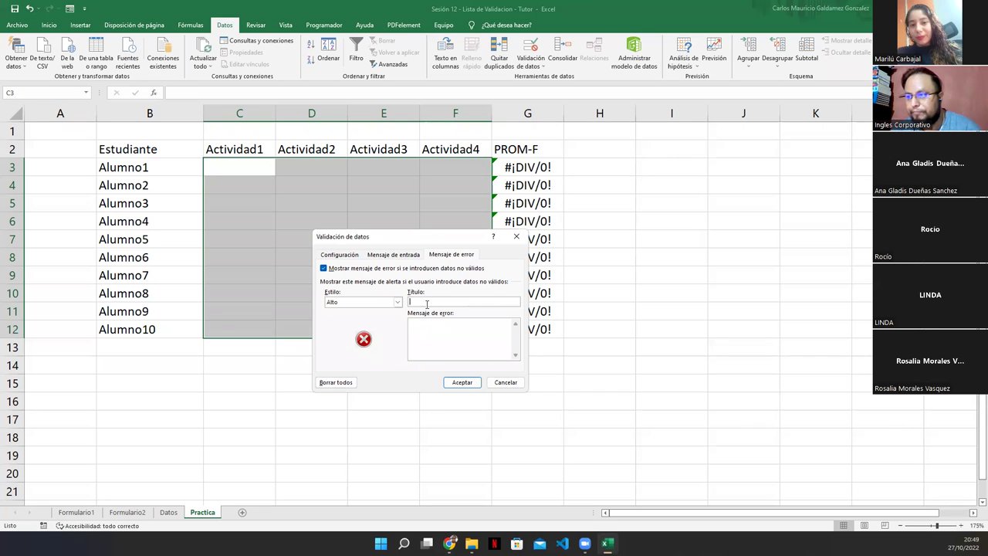
pyautogui.write('Err')
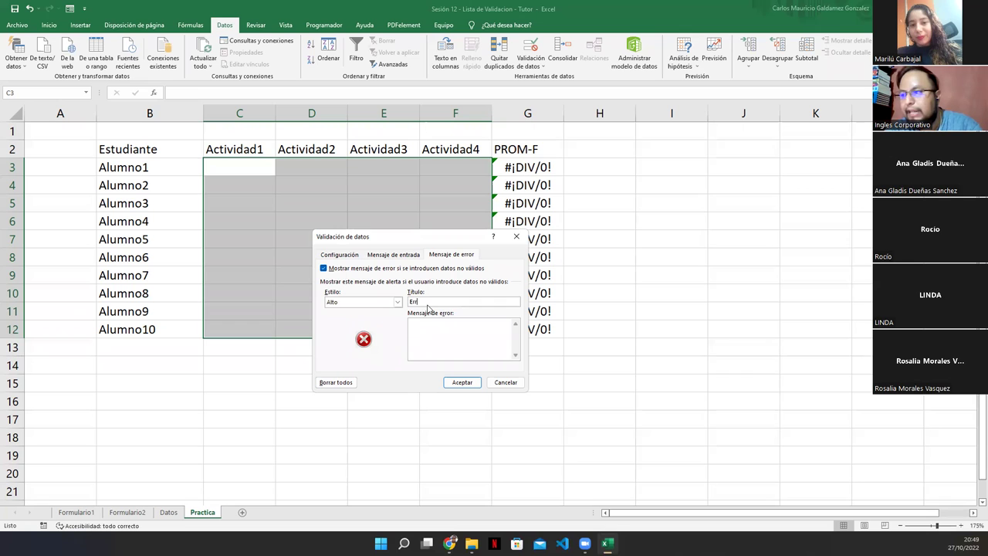
pyautogui.write('or...')
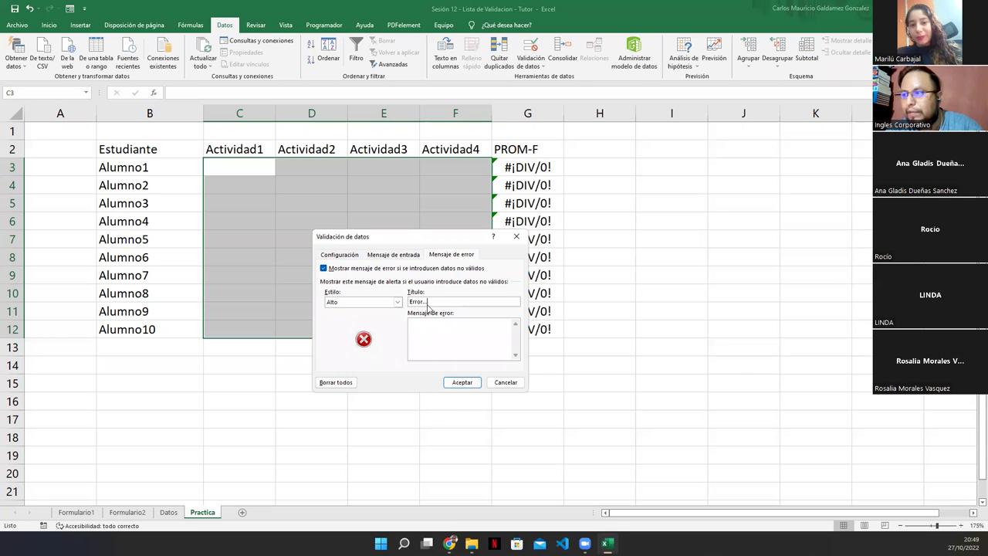
pyautogui.press('Tab')
pyautogui.write('El vaor')
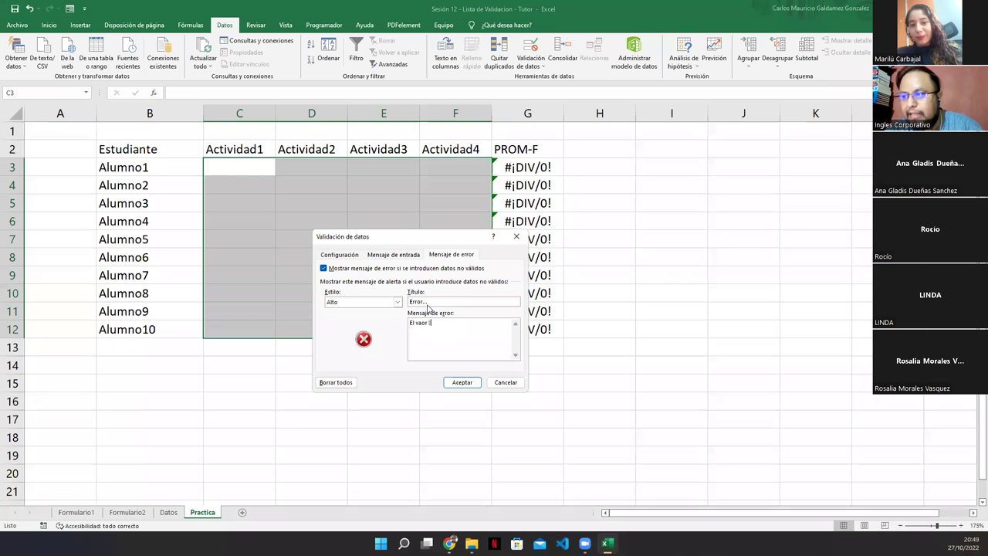
pyautogui.press('BackSpace')
pyautogui.press('BackSpace')
pyautogui.press('BackSpace')
pyautogui.press('BackSpace')
pyautogui.press('BackSpace')
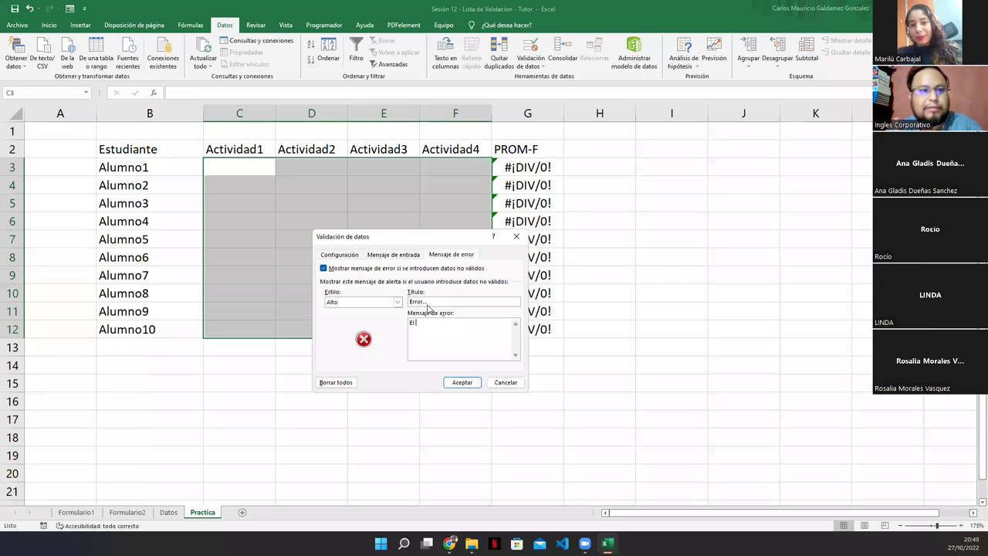
pyautogui.write('dato ing')
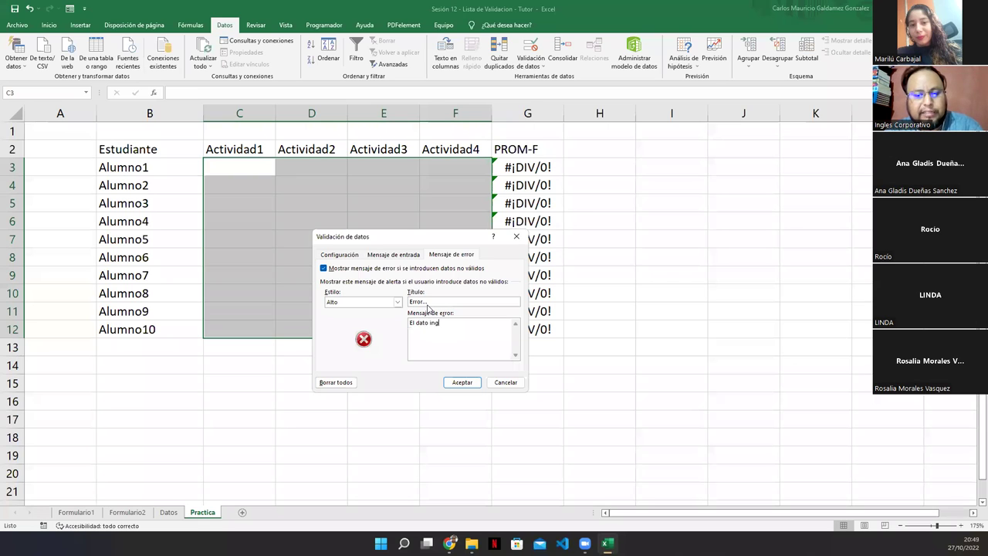
pyautogui.write('resado es invalido. ')
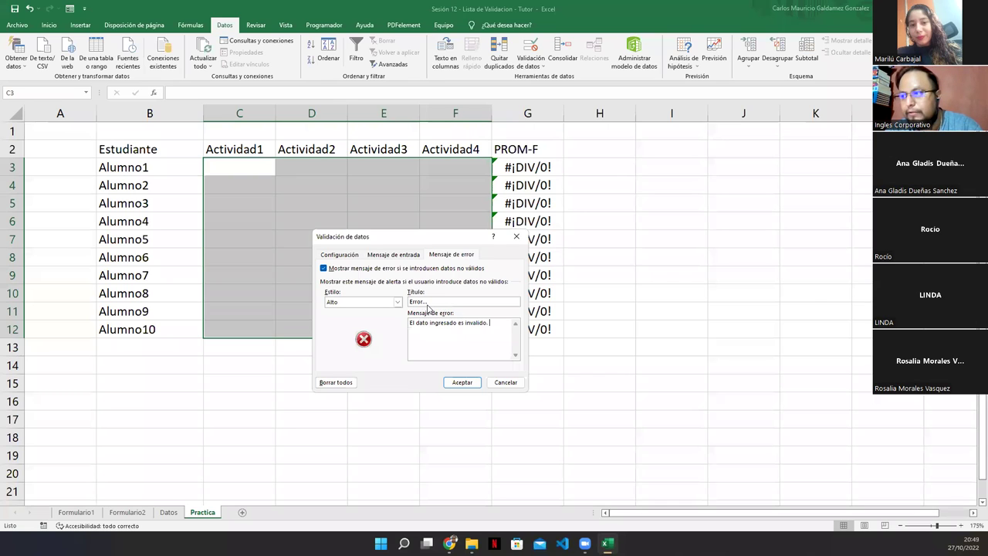
pyautogui.write('Favor volver a intentar.')
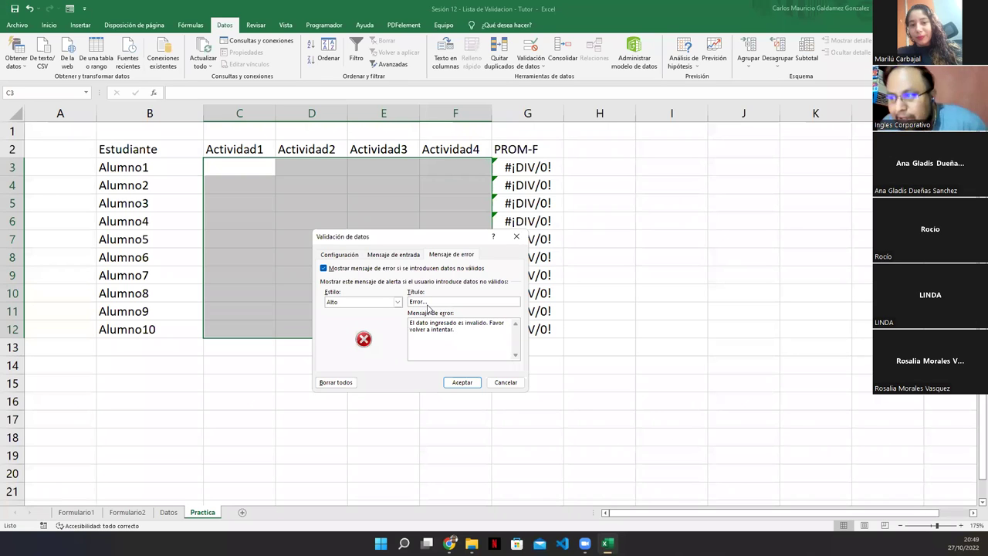
# Restrict the grade range C3:F12 to a list with source 0;1;2;3;4;5;6;7;8;9;10 and apply the validation.
pyautogui.click(337, 255)
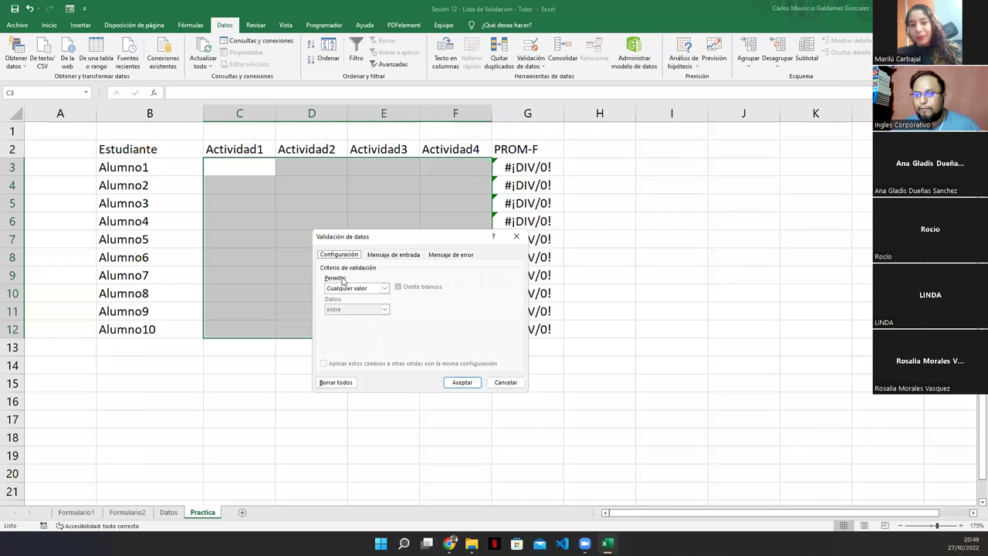
pyautogui.click(383, 288)
pyautogui.click(366, 317)
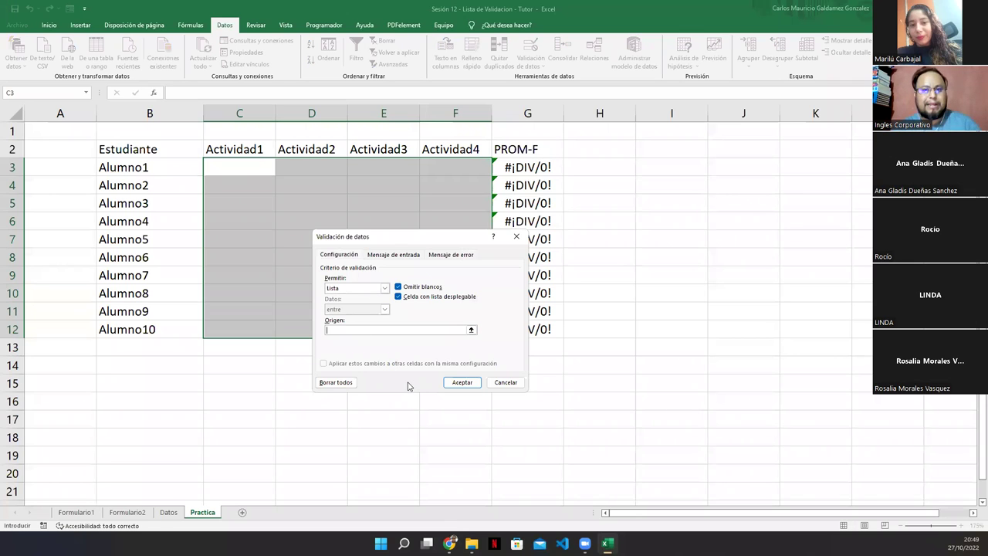
pyautogui.write('0')
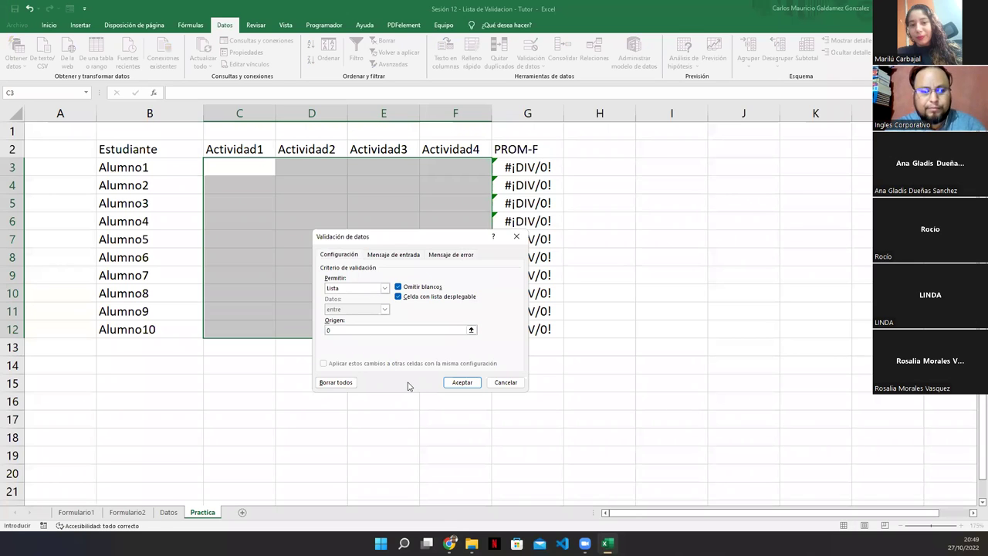
pyautogui.write(';1;2')
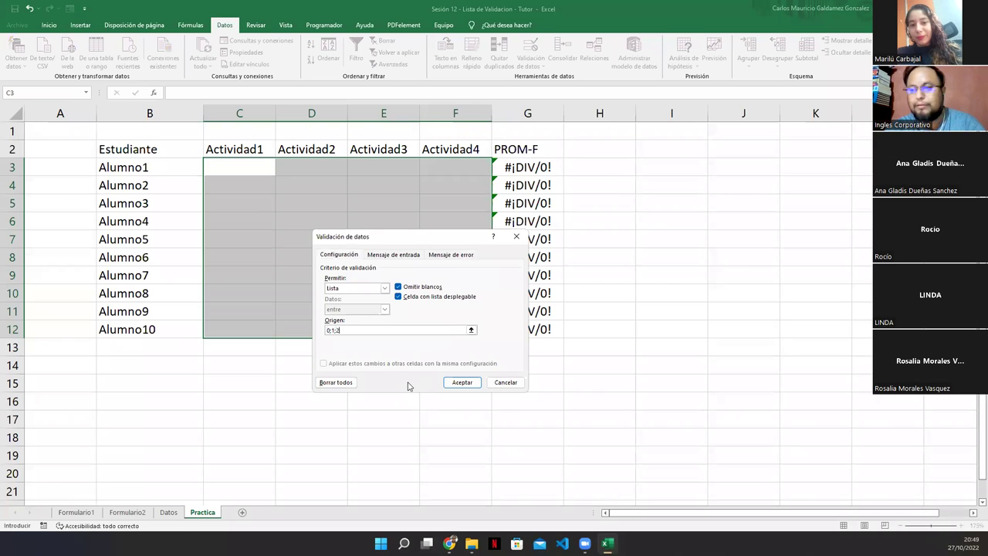
pyautogui.write(';3;4')
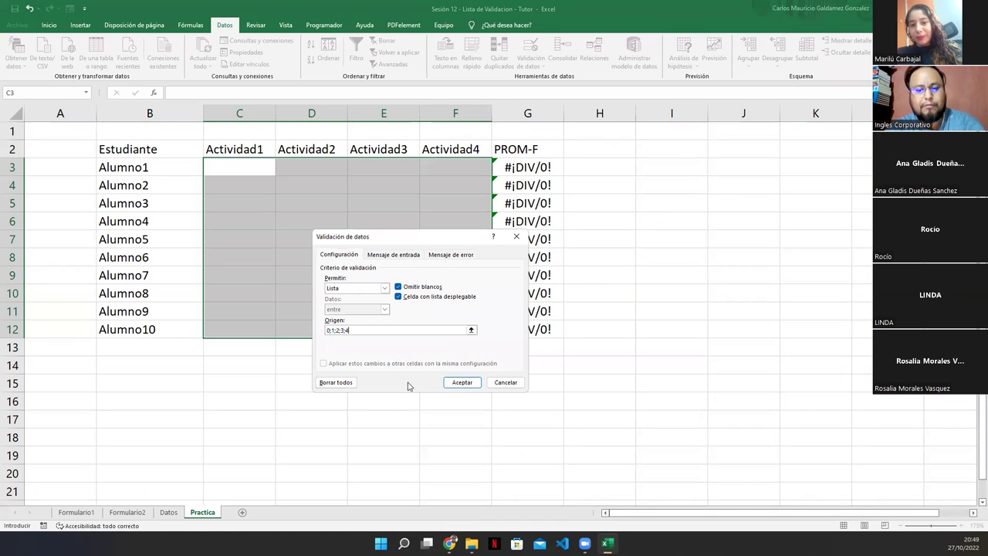
pyautogui.write(';5;6')
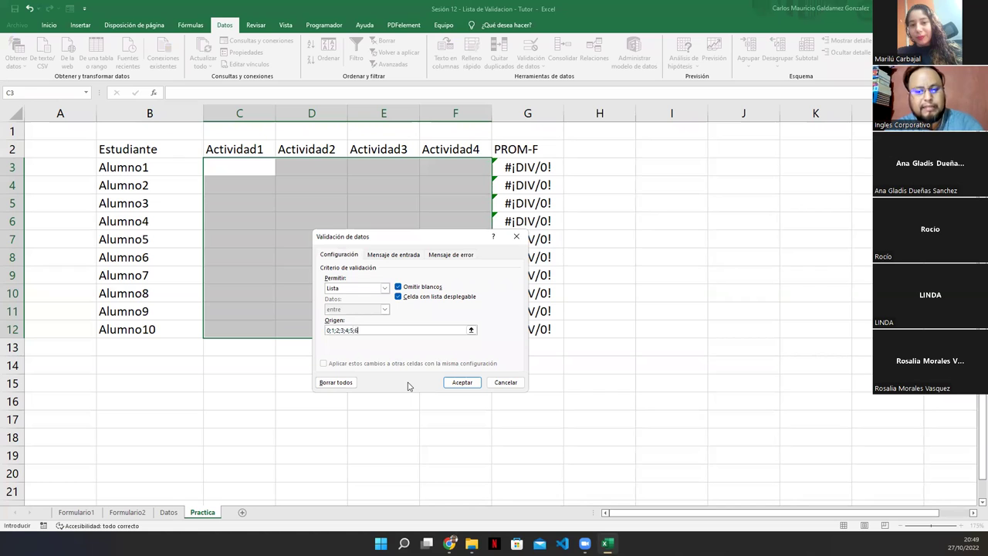
pyautogui.write(';7;8')
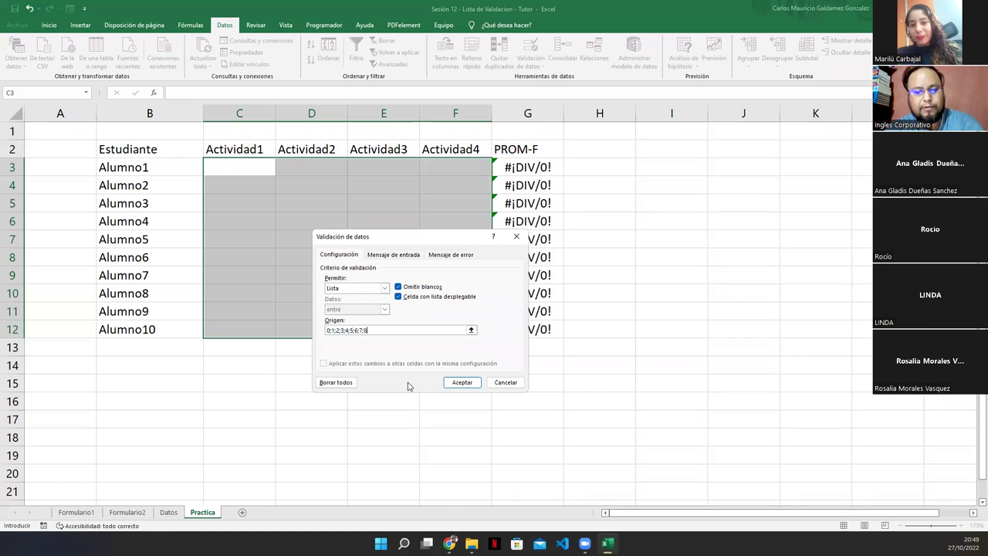
pyautogui.write(';9;10')
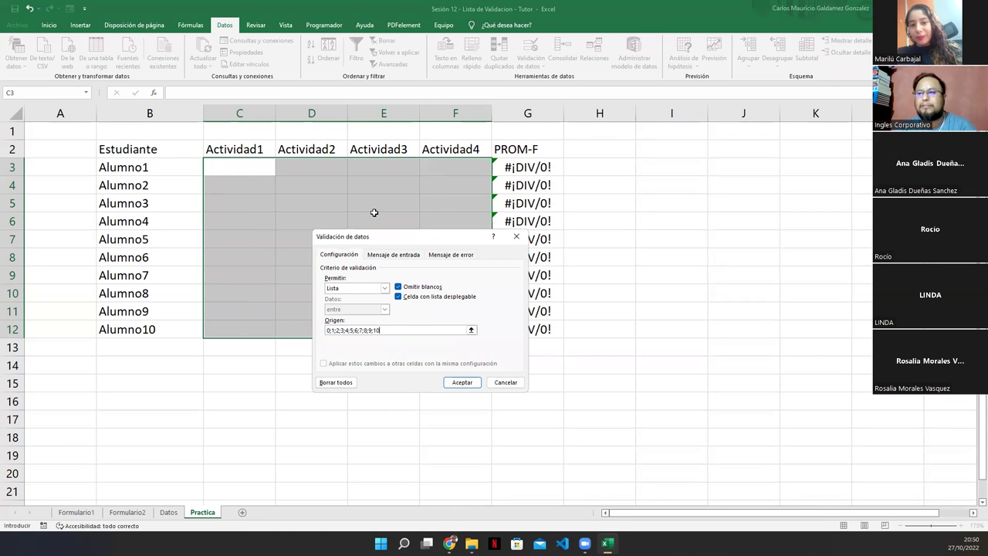
pyautogui.moveTo(381, 244); pyautogui.dragTo(616, 190)
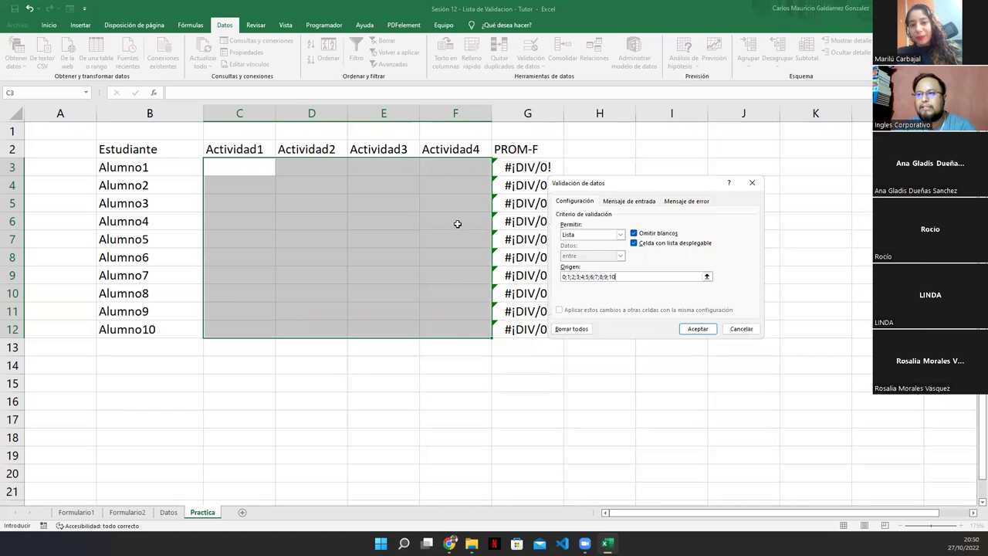
pyautogui.click(684, 330)
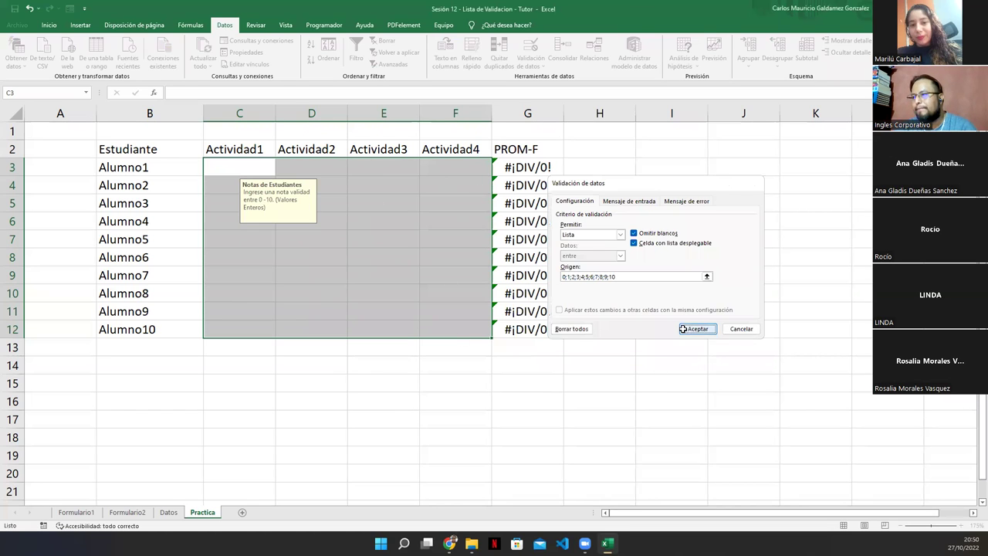
# Apply all borders to the student grade table B2:G12.
pyautogui.click(278, 385)
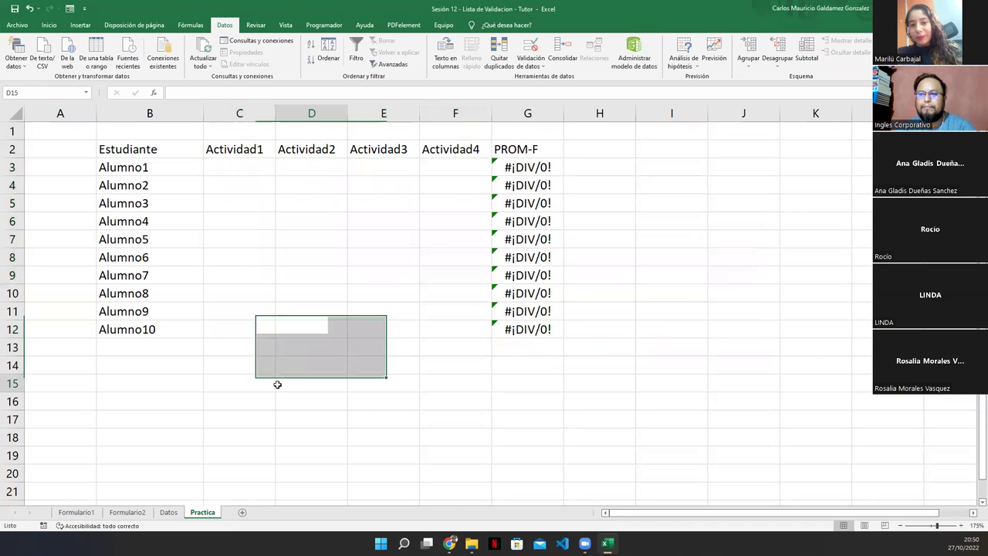
pyautogui.click(209, 352)
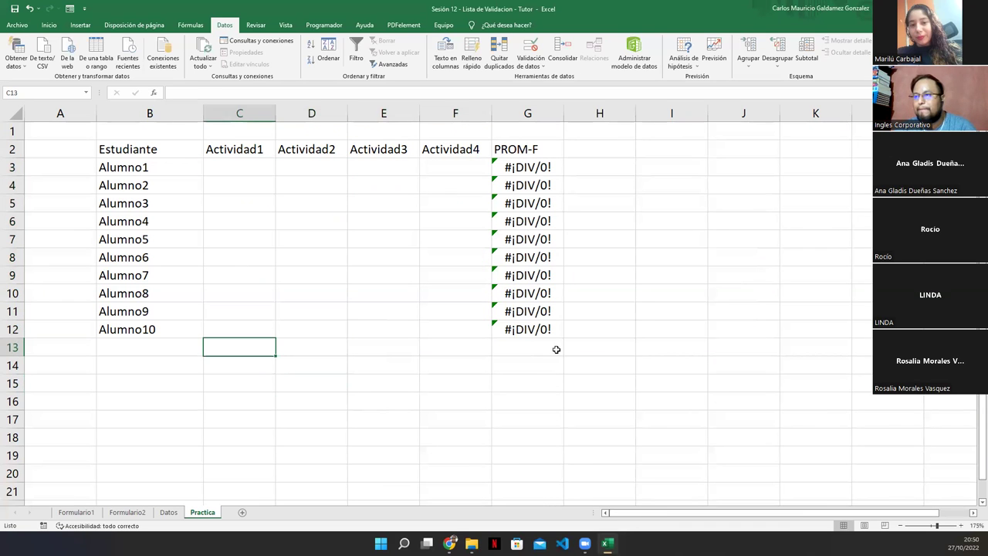
pyautogui.moveTo(137, 150); pyautogui.dragTo(232, 168)
pyautogui.moveTo(372, 215); pyautogui.dragTo(544, 330)
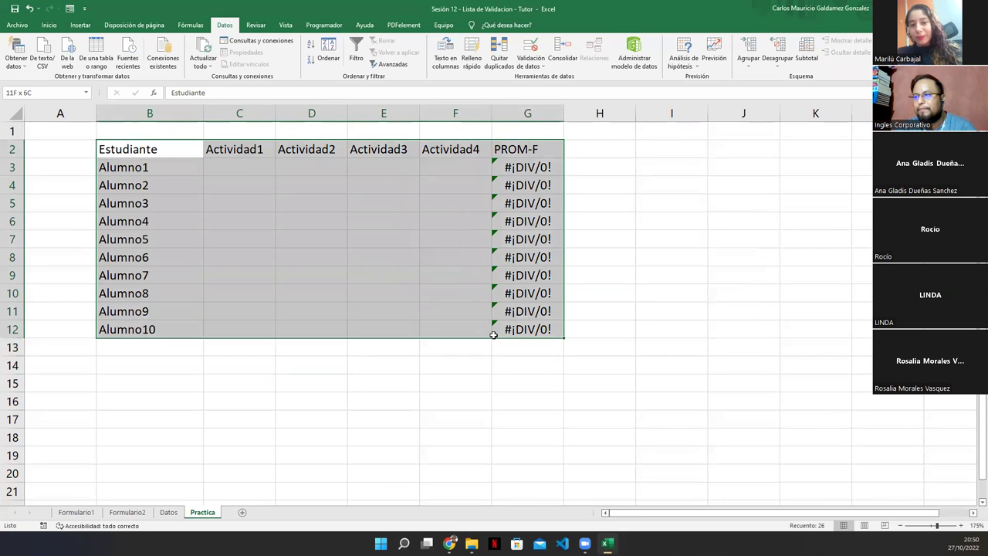
pyautogui.click(49, 25)
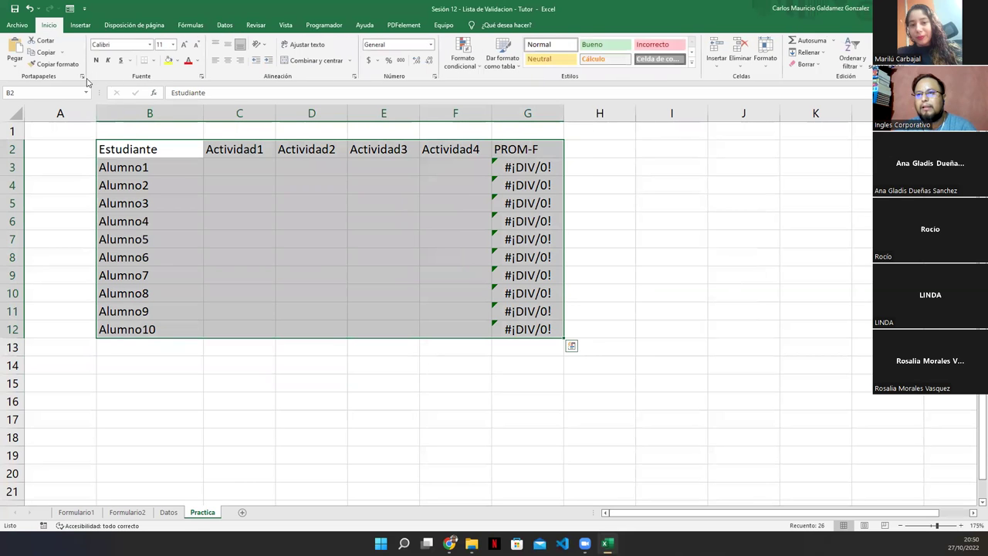
pyautogui.click(154, 60)
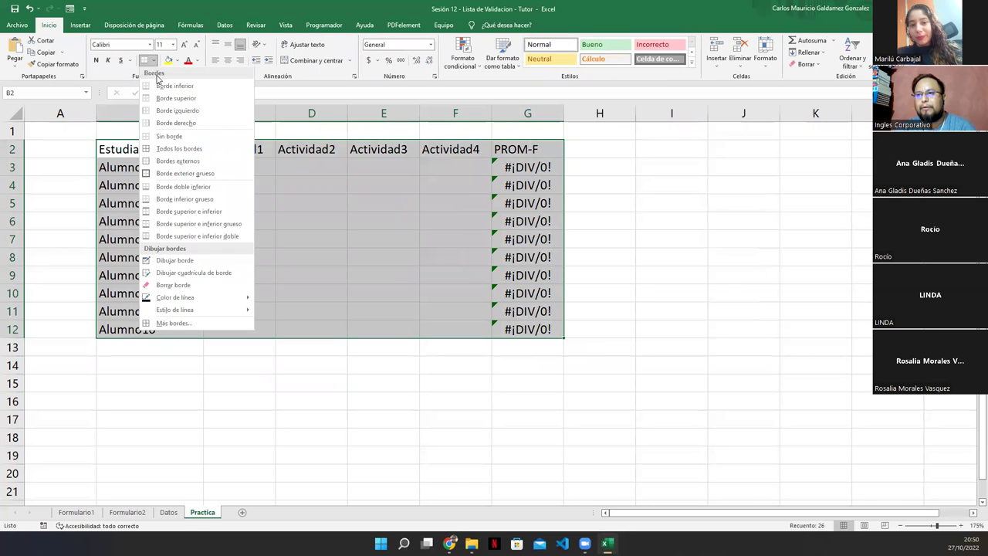
pyautogui.click(163, 149)
pyautogui.moveTo(335, 398); pyautogui.dragTo(333, 384)
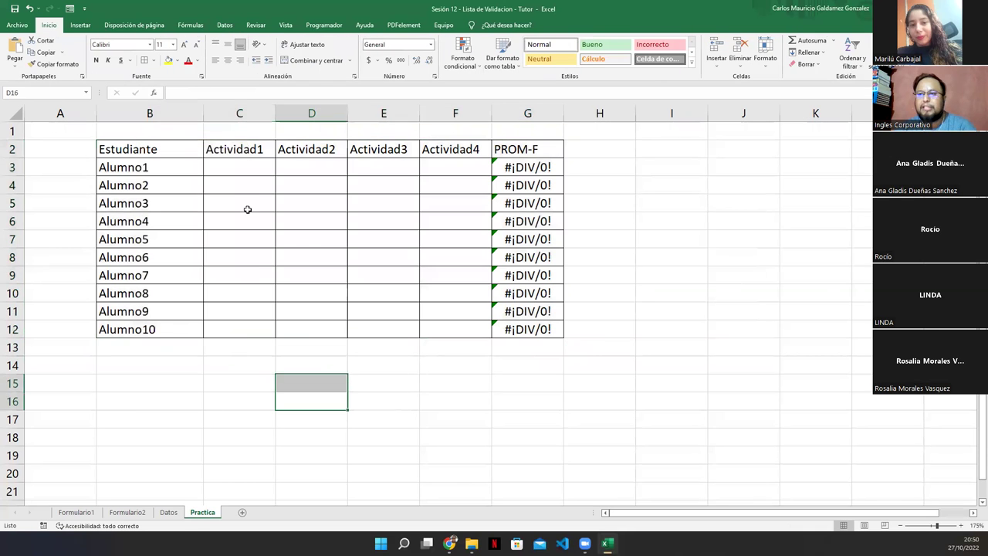
# Display the input message of cell C3 and move it up beside the cell, clear of the drop-down arrow.
pyautogui.click(234, 165)
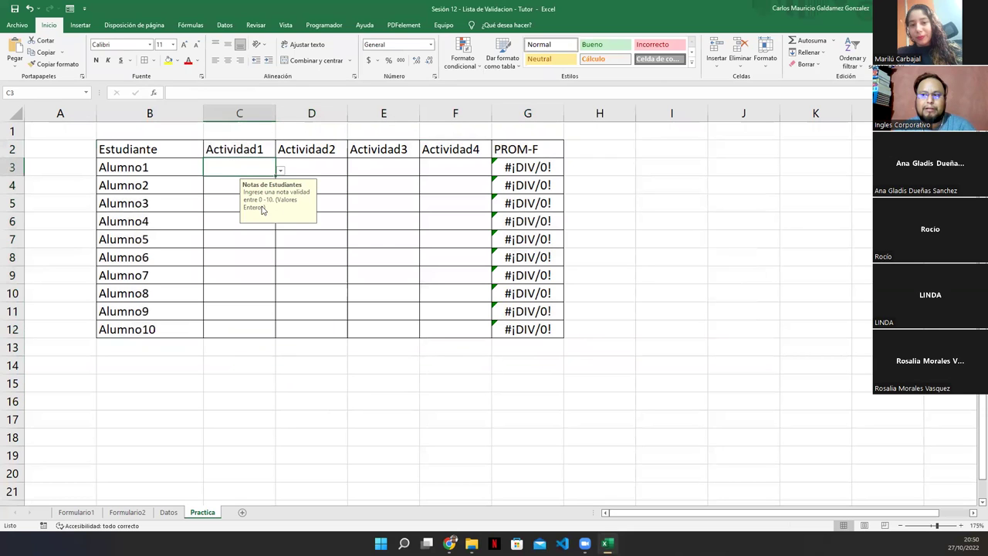
pyautogui.moveTo(280, 192); pyautogui.dragTo(325, 176)
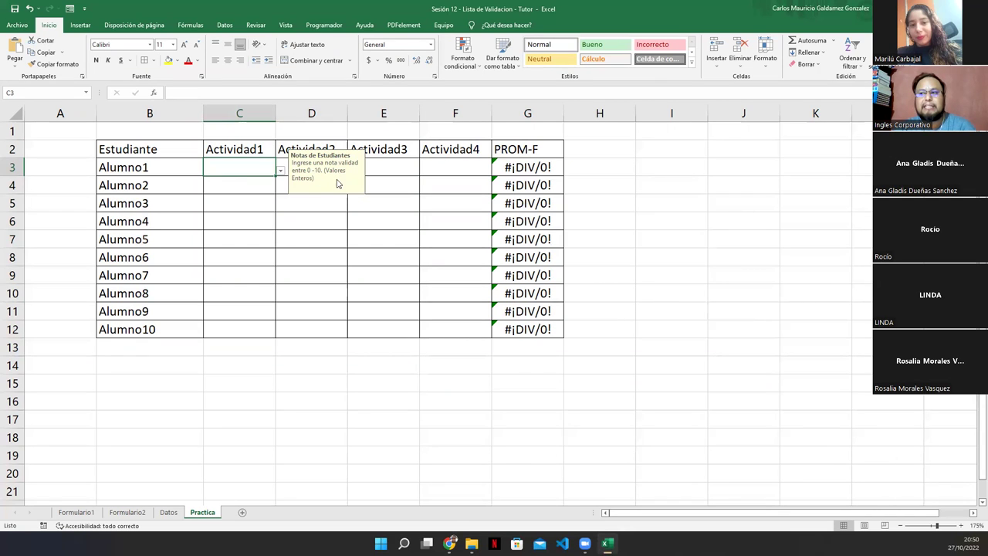
# Correct the input message for C3:F12 to "Ingrese una nota válida entre 0 -10. (Valores Enteros)".
pyautogui.moveTo(240, 167); pyautogui.dragTo(437, 326)
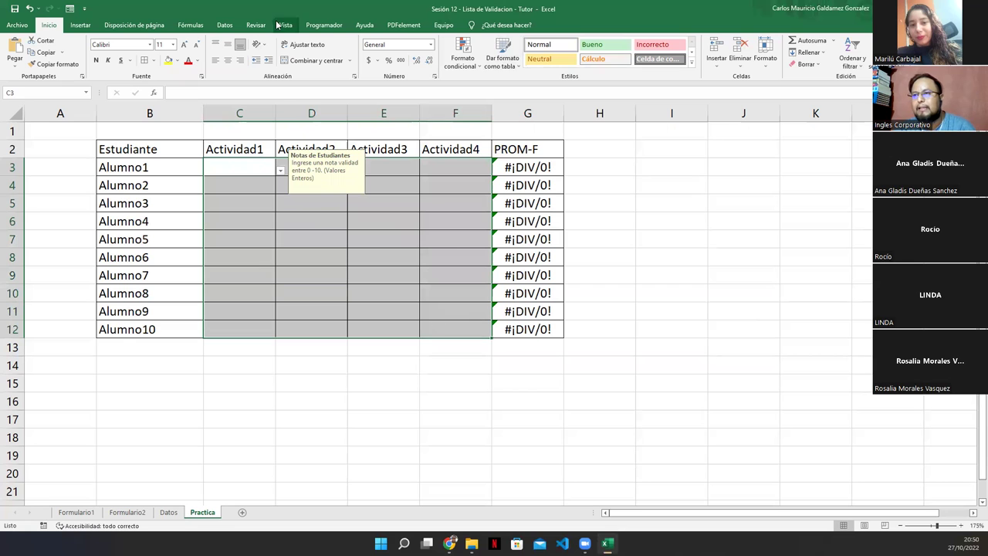
pyautogui.click(224, 25)
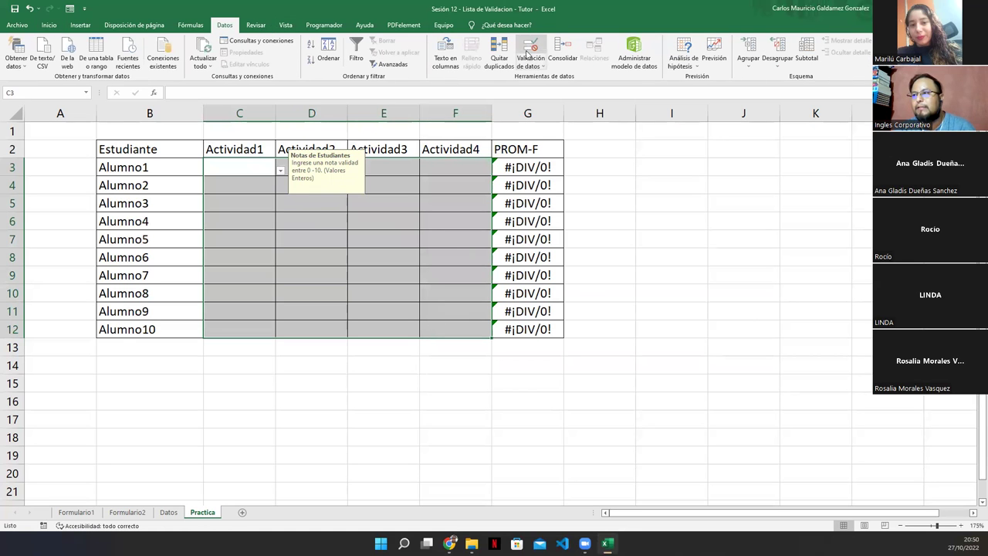
pyautogui.click(527, 53)
pyautogui.click(618, 202)
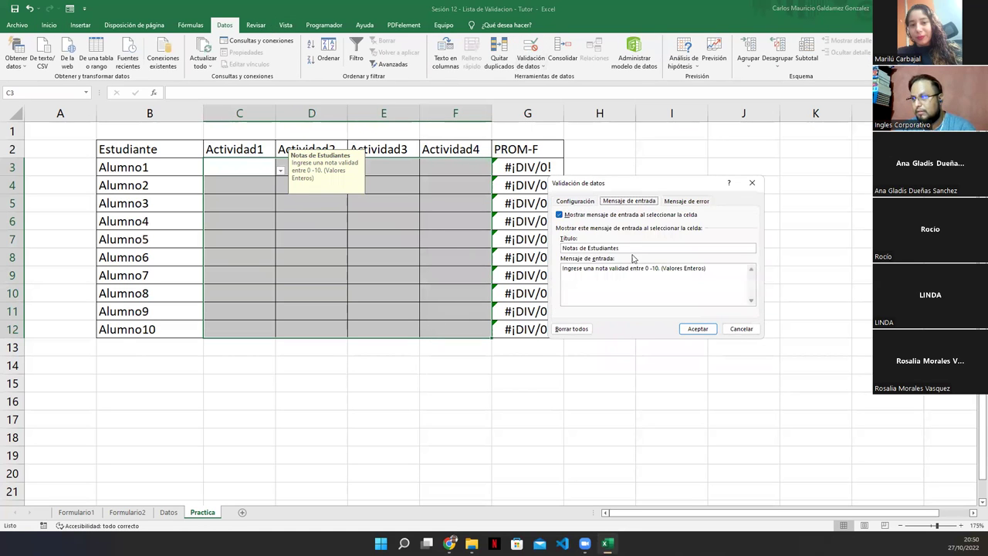
pyautogui.click(635, 274)
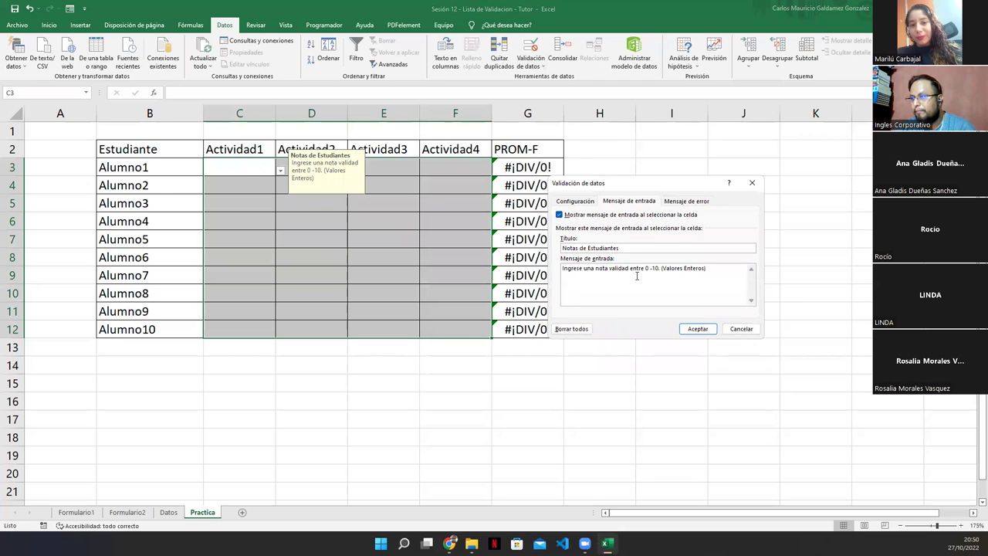
pyautogui.press('BackSpace')
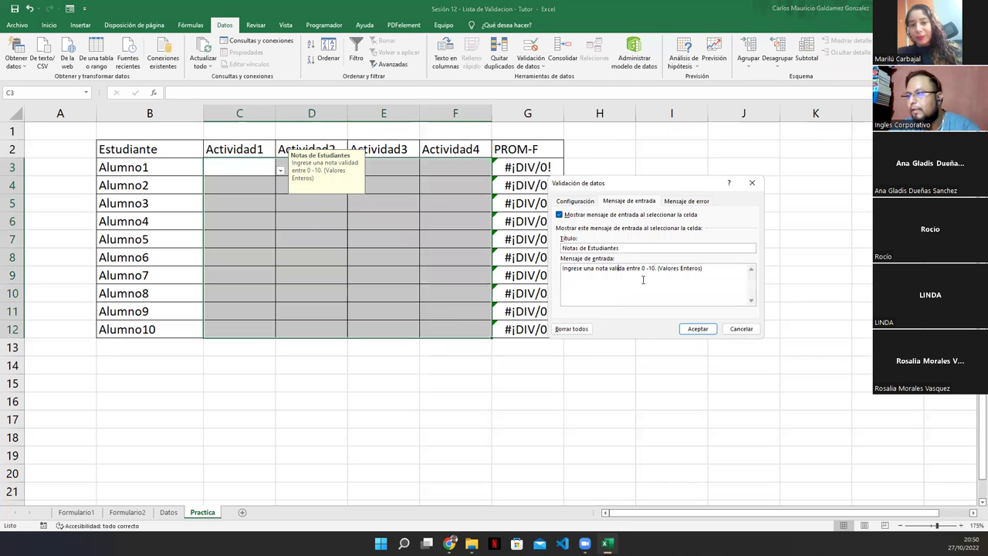
pyautogui.press('Left')
pyautogui.press('Left')
pyautogui.press('Left')
pyautogui.press('Left')
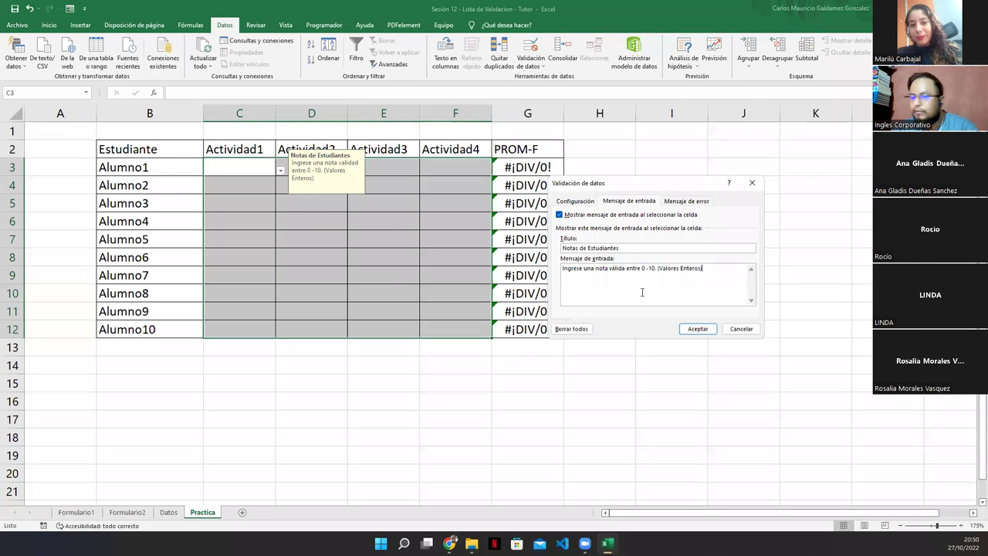
pyautogui.write('d')
pyautogui.press('BackSpace')
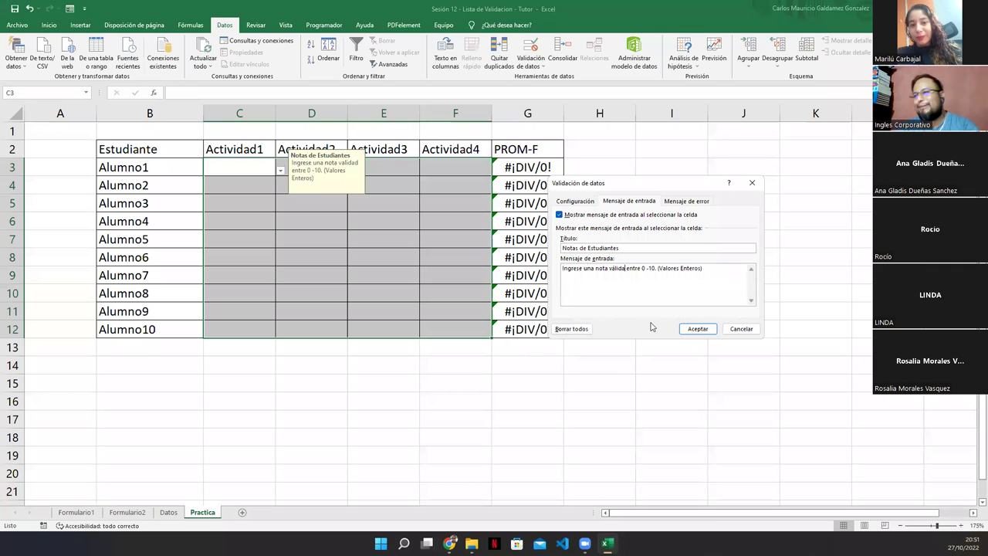
pyautogui.click(697, 330)
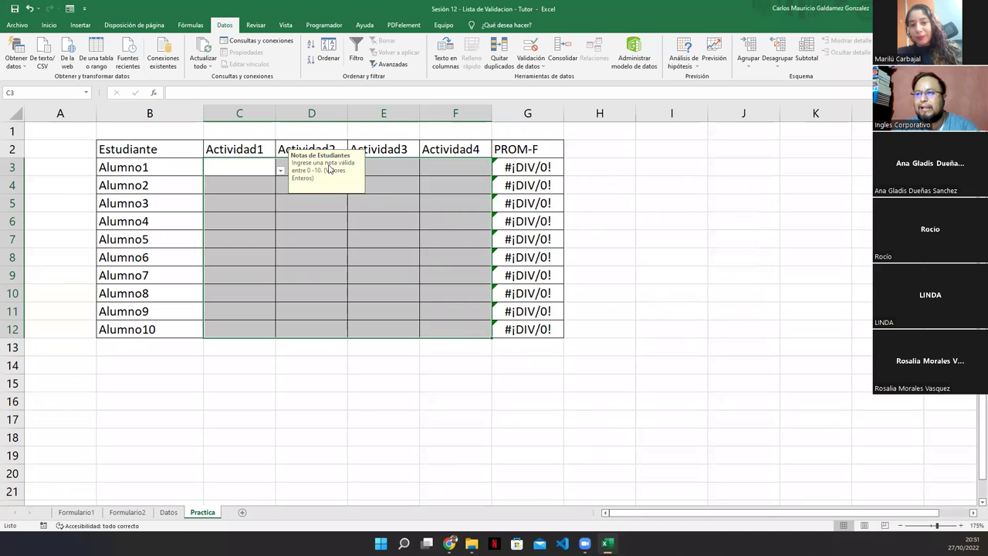
# Check the input message and drop-down arrow on several cells across the grade range C3:F12.
pyautogui.click(252, 168)
pyautogui.moveTo(320, 396); pyautogui.dragTo(319, 383)
pyautogui.click(252, 165)
pyautogui.click(452, 165)
pyautogui.click(388, 225)
pyautogui.click(268, 221)
pyautogui.click(331, 290)
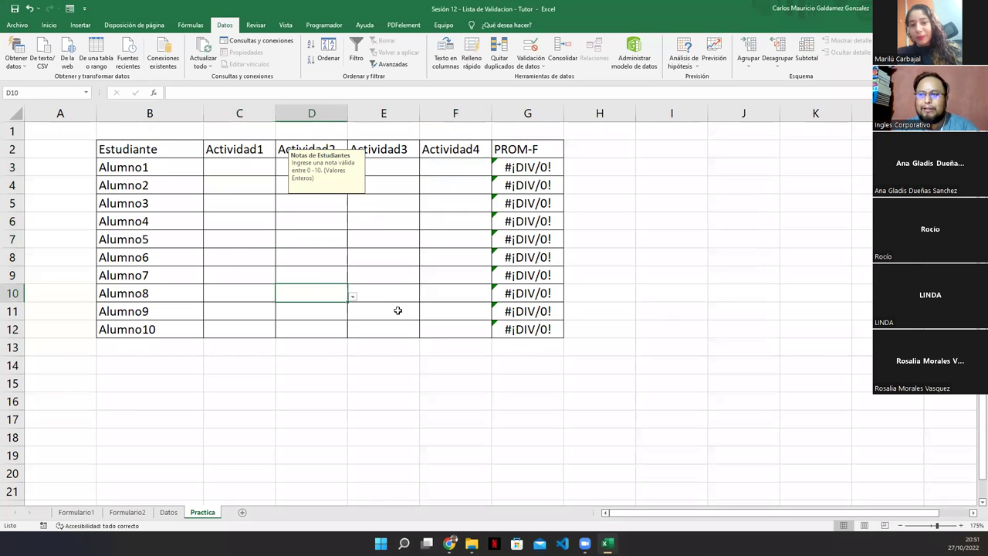
pyautogui.click(398, 312)
pyautogui.click(253, 205)
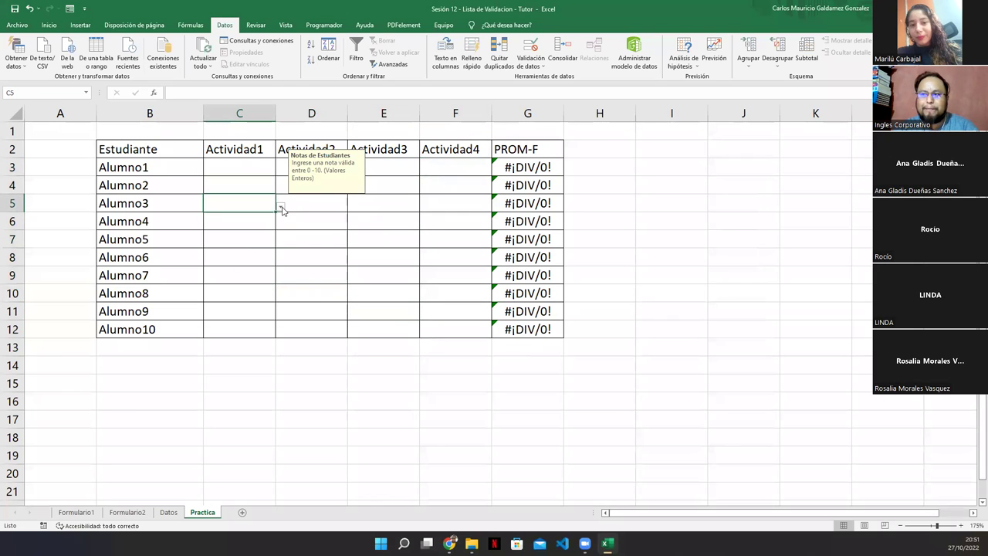
pyautogui.click(328, 206)
pyautogui.click(386, 208)
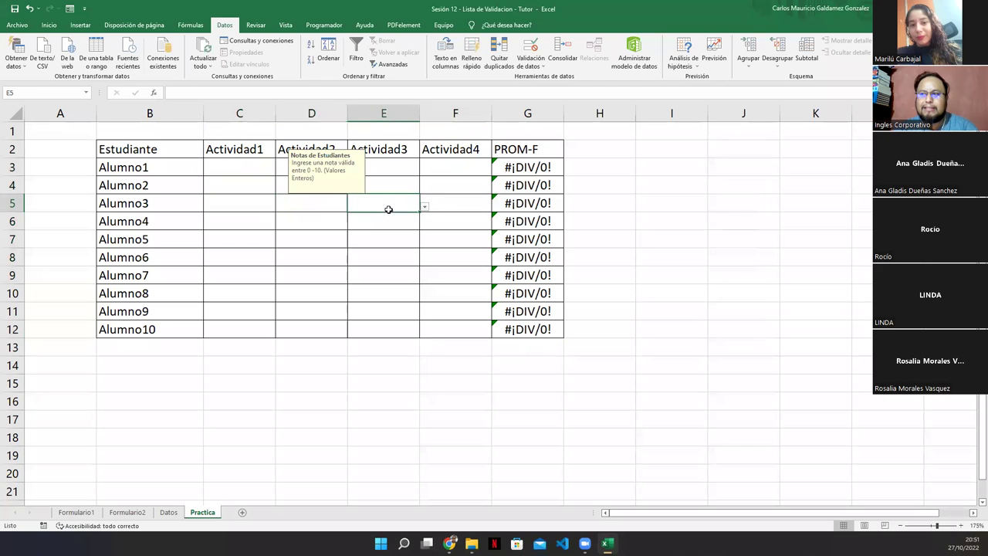
pyautogui.click(466, 201)
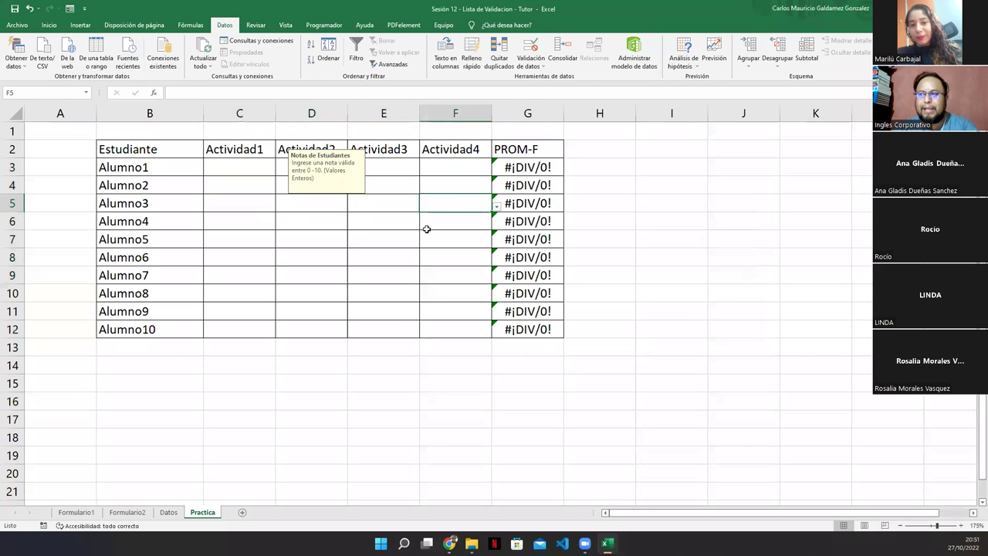
# Review the grade options in the drop-down list of cell C3 through to 10.
pyautogui.click(240, 167)
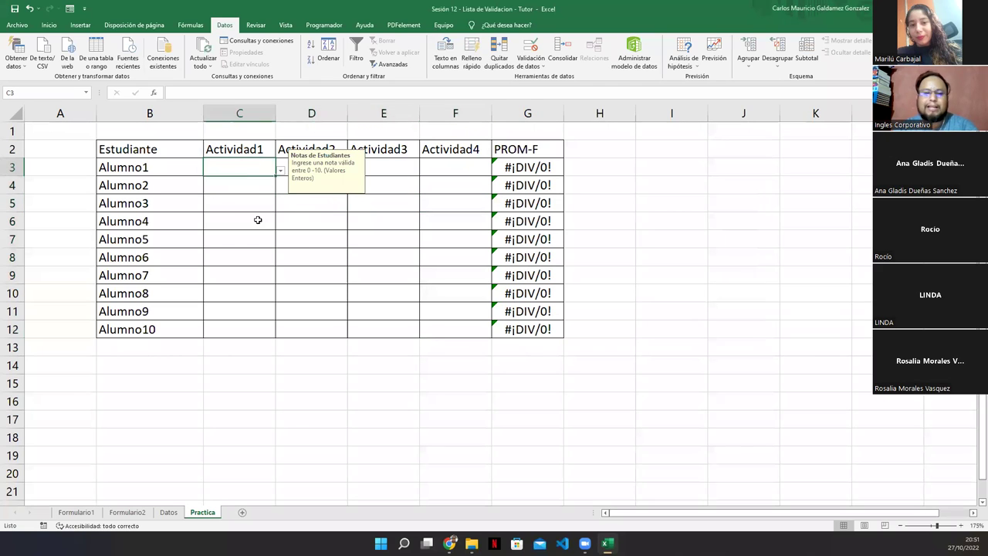
pyautogui.click(281, 171)
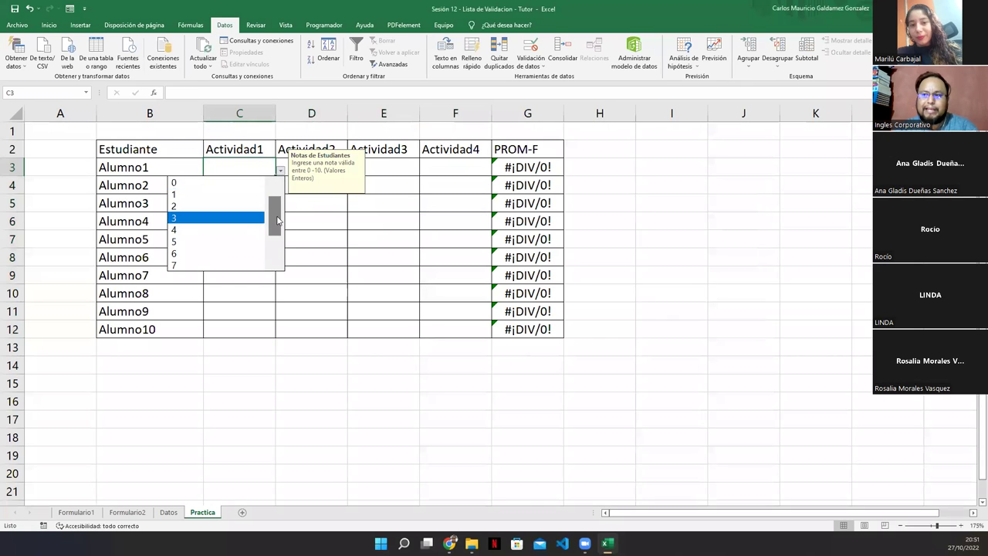
pyautogui.scroll(-1, 277, 222)
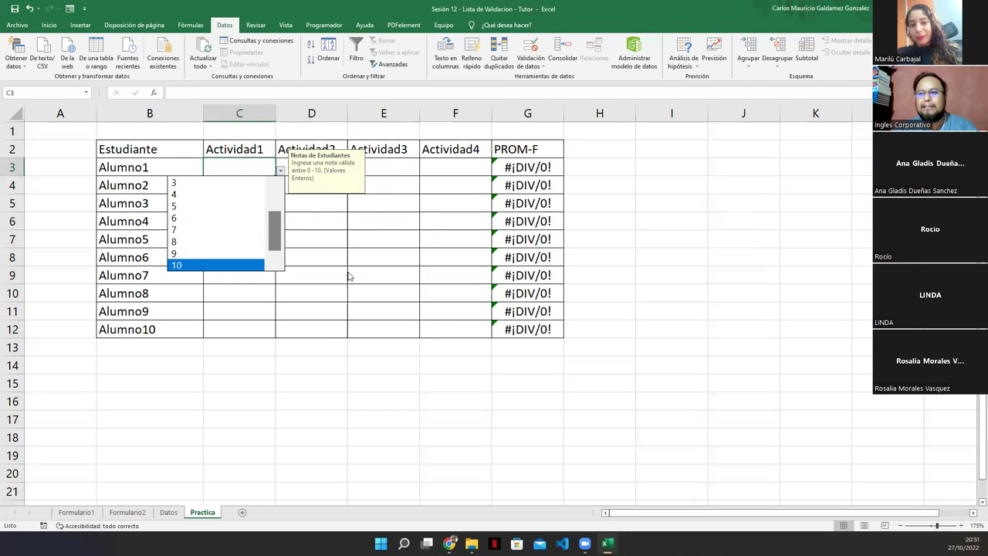
# Test the validation of cell C3 by trying to enter the decimal grade 9.5, retry it once, and cancel the entry.
pyautogui.click(261, 167)
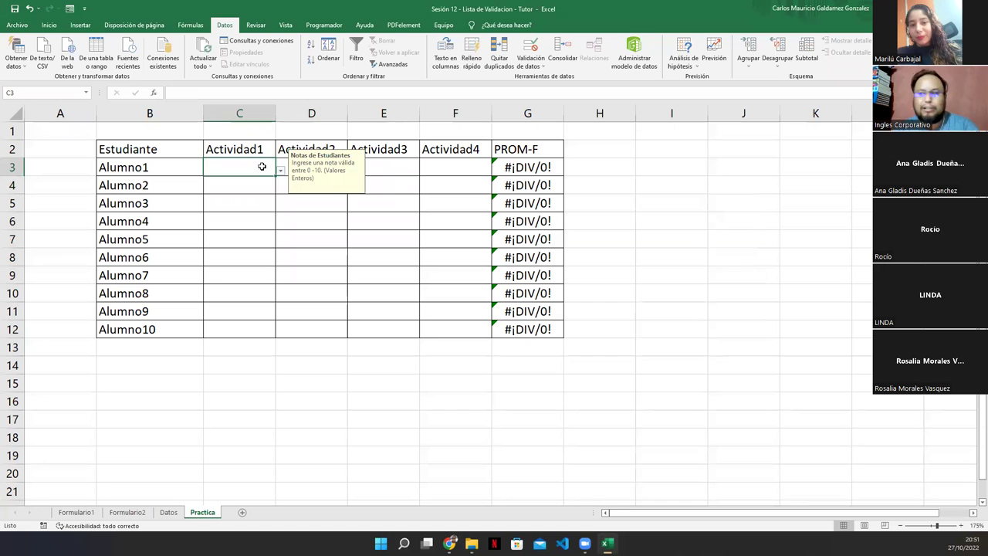
pyautogui.write('9.5')
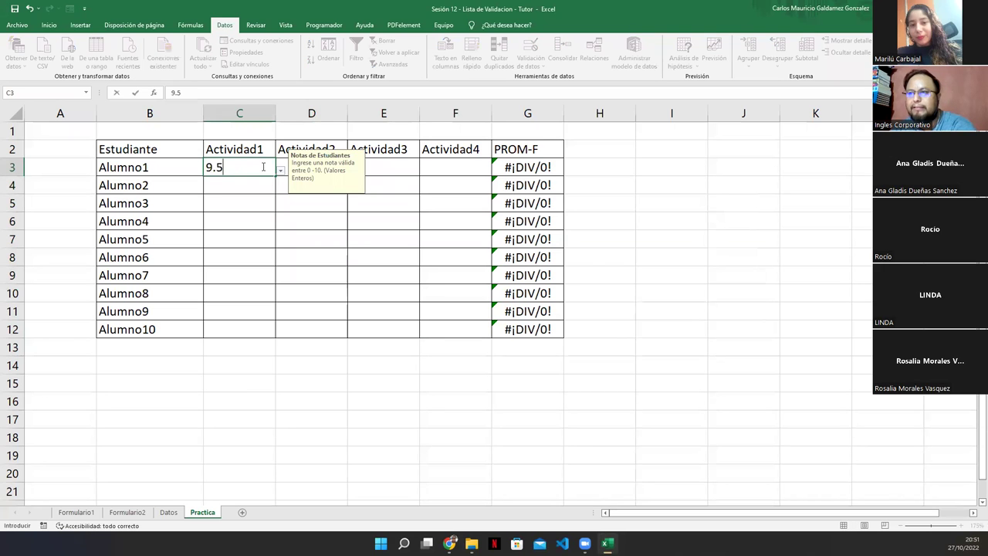
pyautogui.press('Return')
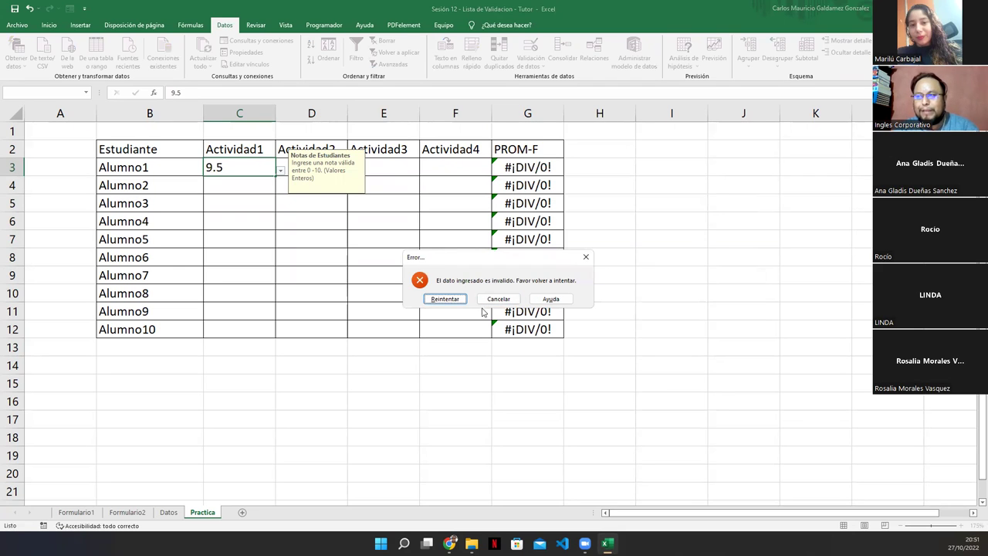
pyautogui.click(446, 302)
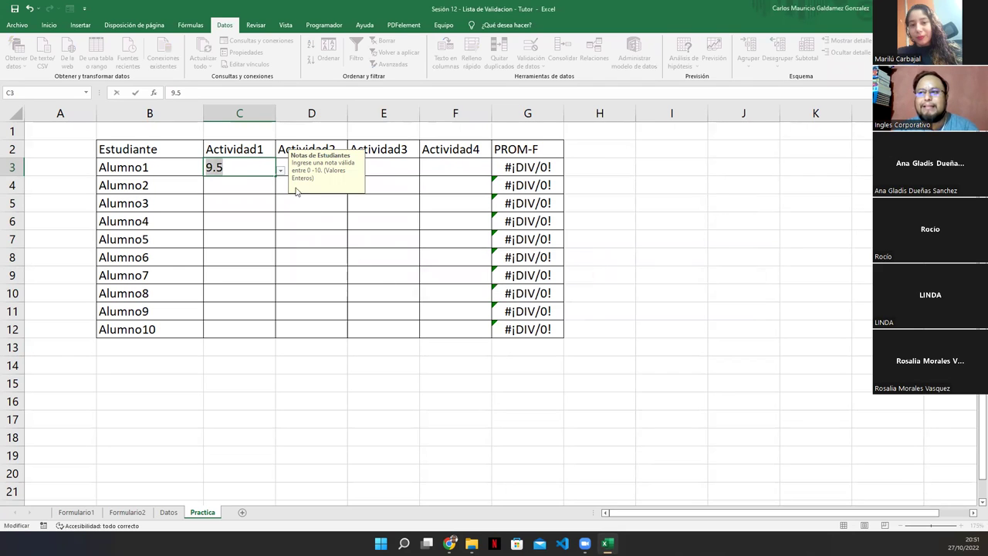
pyautogui.press('Return')
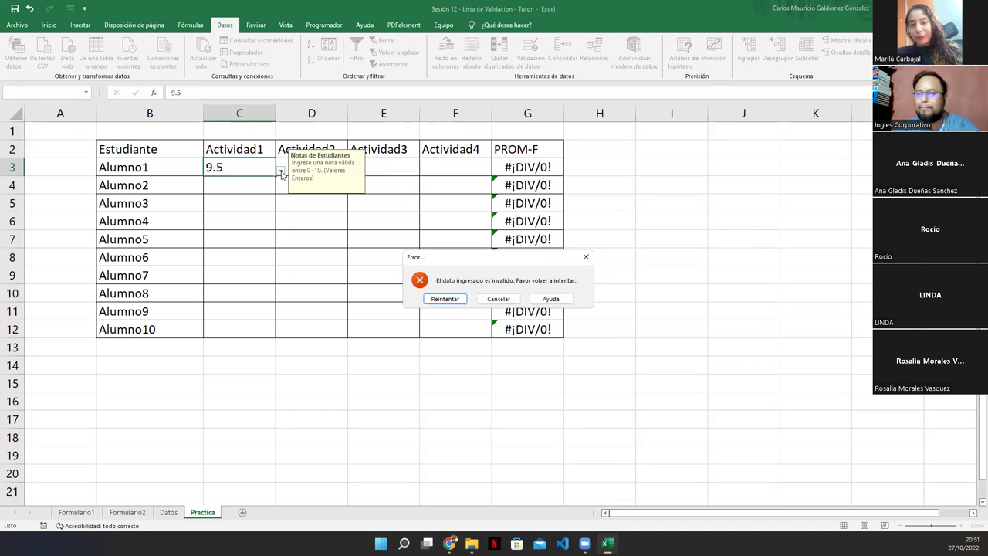
pyautogui.click(499, 299)
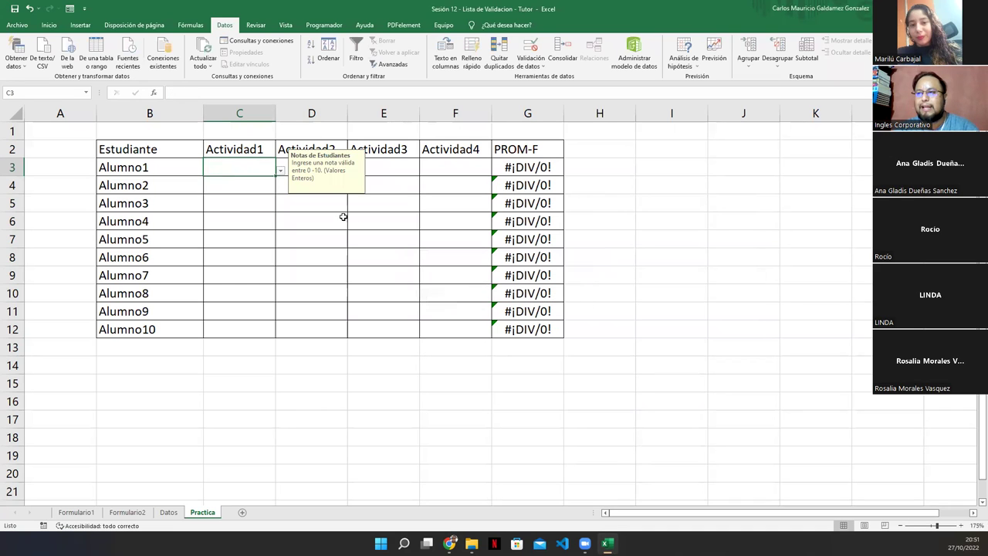
# Choose grades for Alumno1 from the drop-down lists: 9 for Actividad1 in C3 and 8 for Actividad2 in D3.
pyautogui.click(281, 171)
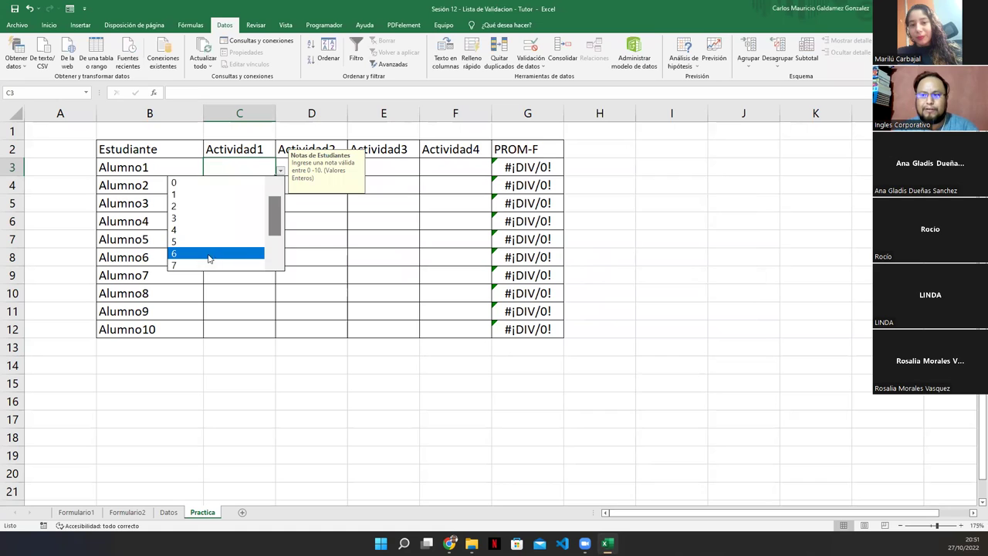
pyautogui.scroll(-3, 277, 254)
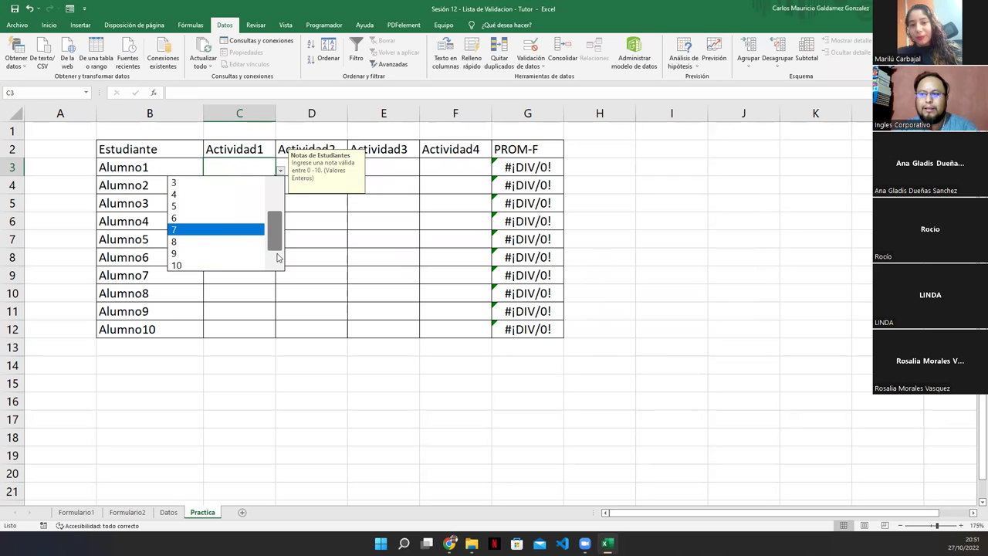
pyautogui.click(210, 253)
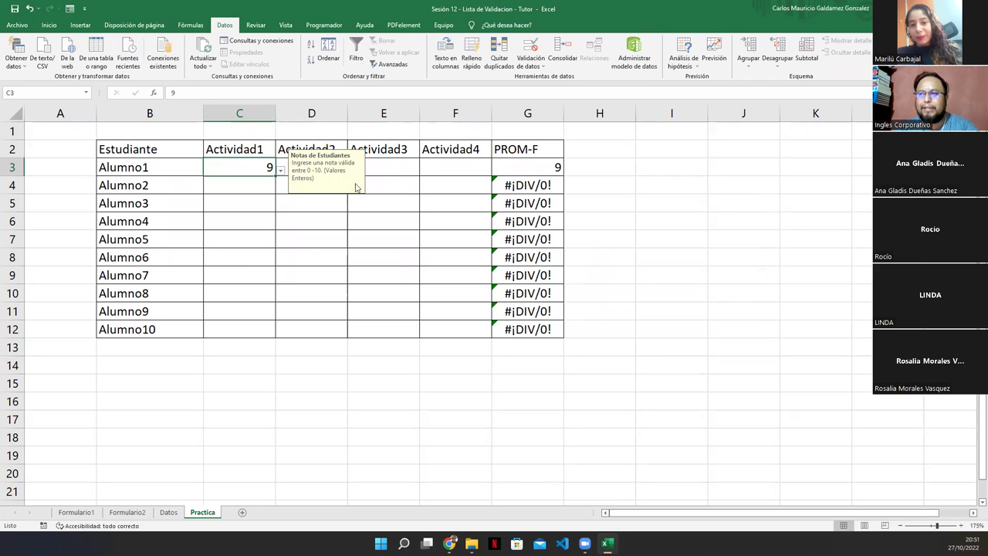
pyautogui.click(282, 162)
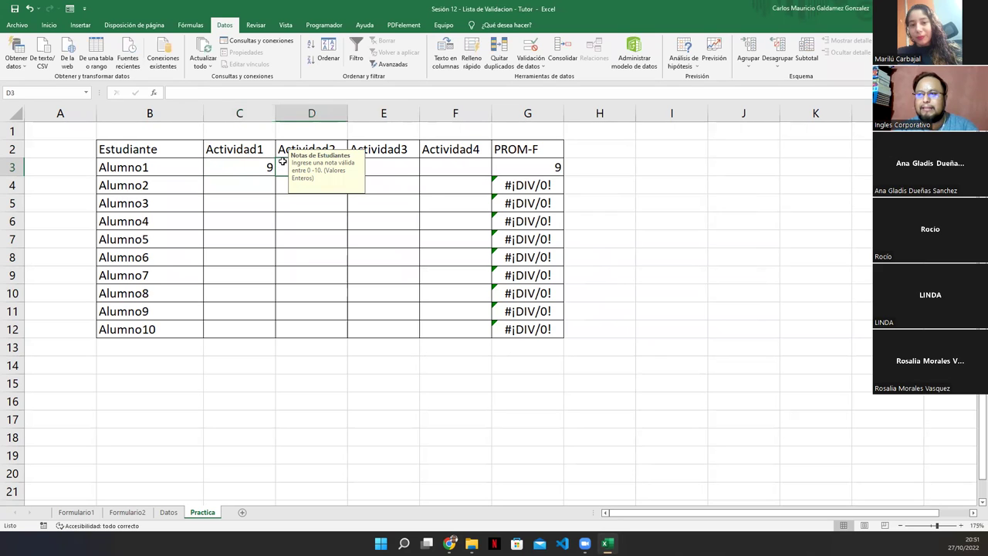
pyautogui.click(305, 223)
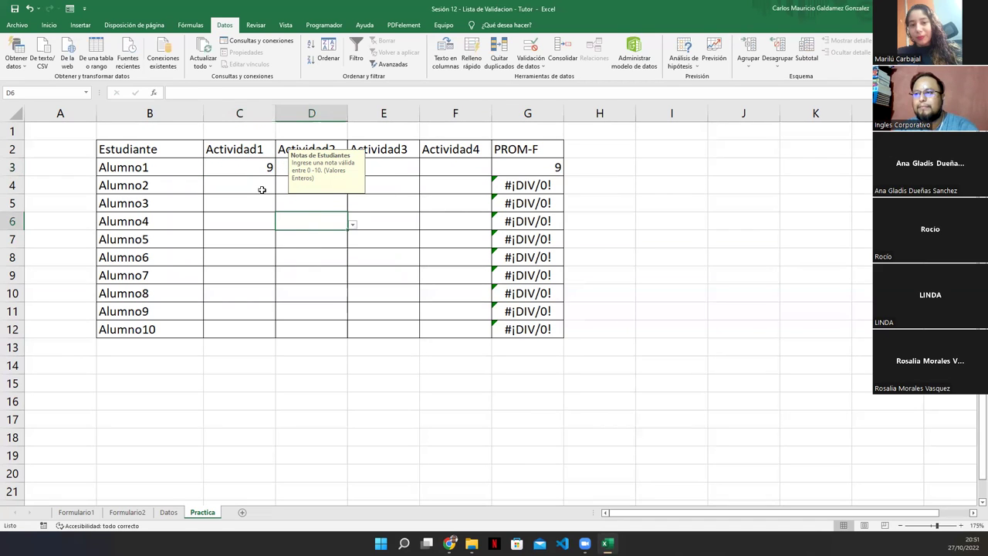
pyautogui.click(324, 168)
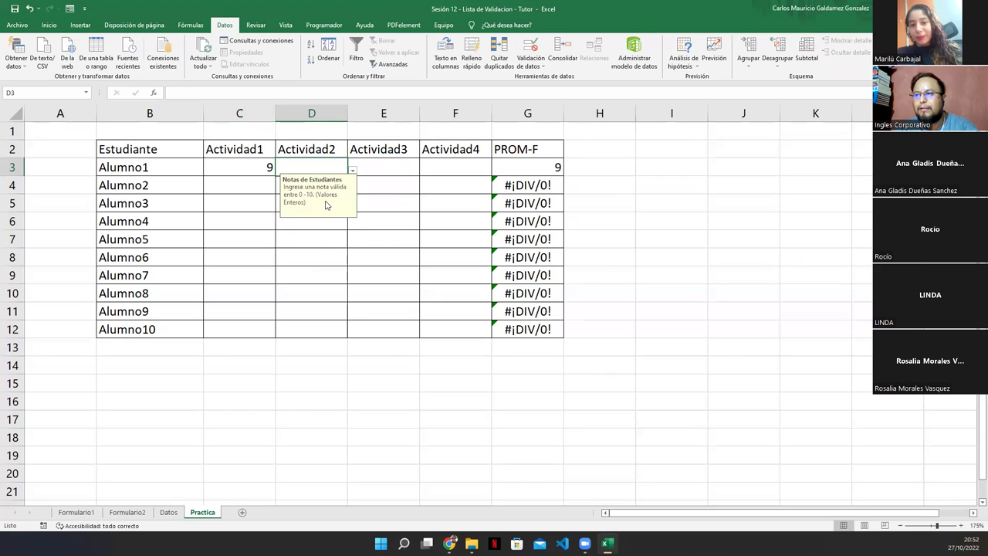
pyautogui.click(352, 172)
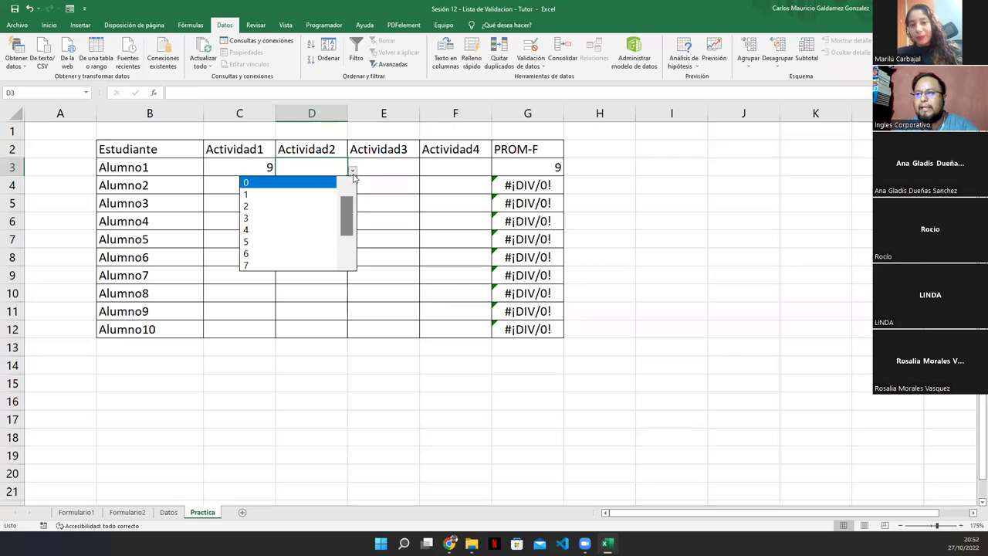
pyautogui.moveTo(345, 224); pyautogui.dragTo(345, 248)
pyautogui.click(272, 240)
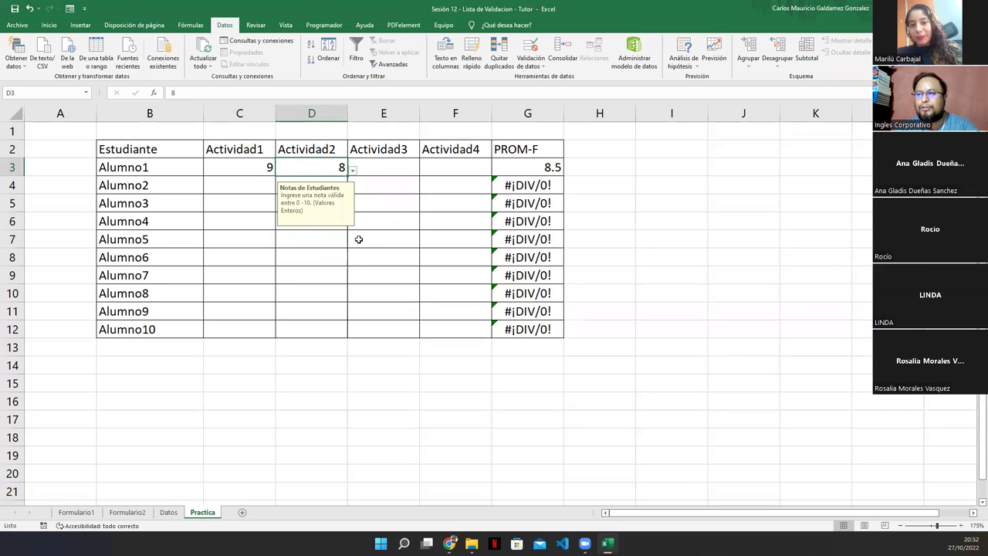
# Choose Alumno1's remaining grades from the drop-down lists: 7 for Actividad3 in E3 and 10 for Actividad4 in F3.
pyautogui.click(392, 167)
pyautogui.click(429, 170)
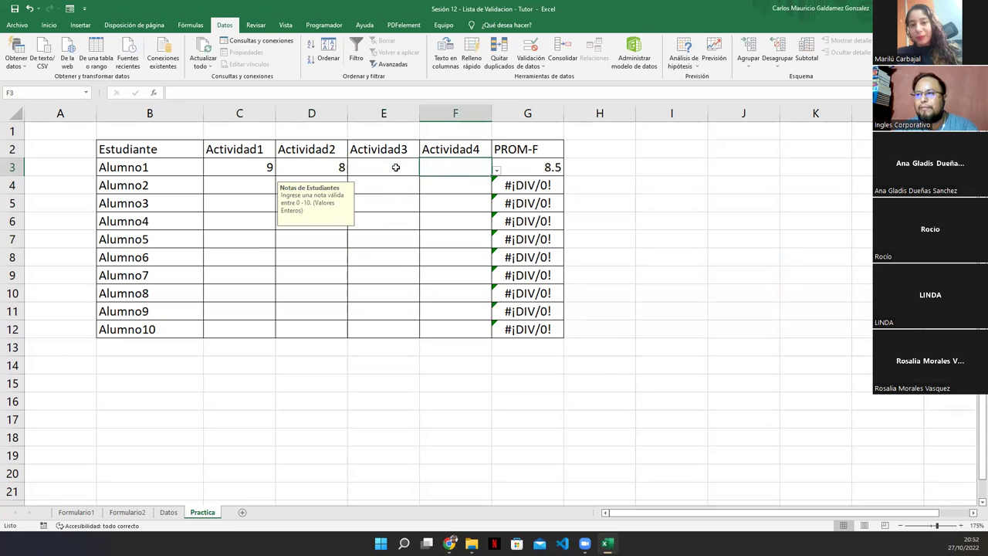
pyautogui.click(395, 166)
pyautogui.click(424, 171)
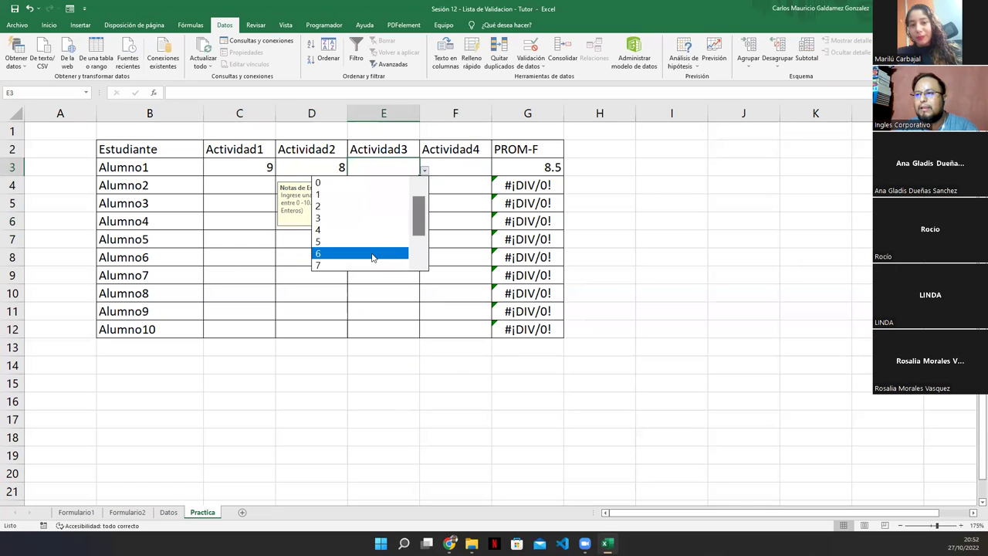
pyautogui.click(372, 265)
pyautogui.click(457, 172)
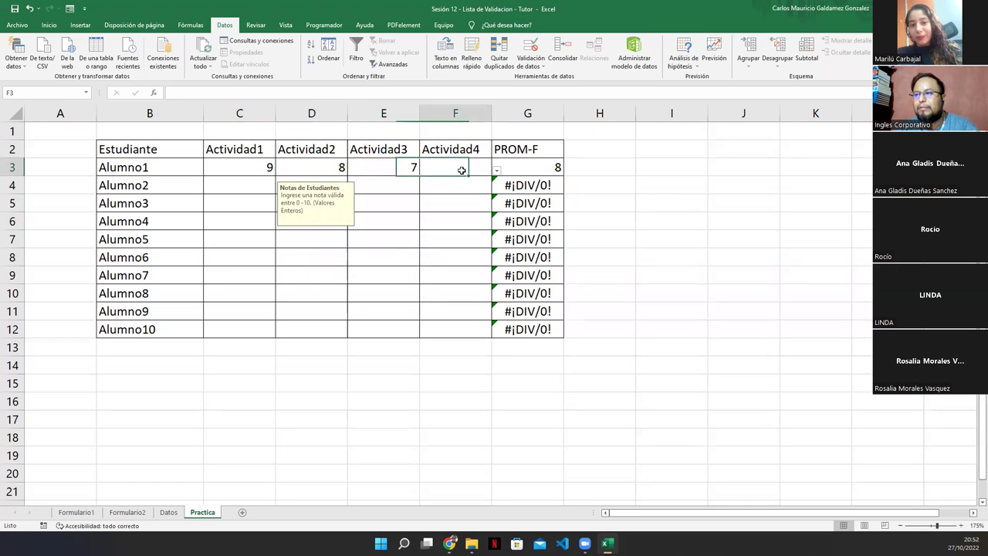
pyautogui.click(497, 170)
pyautogui.scroll(-3, 431, 232)
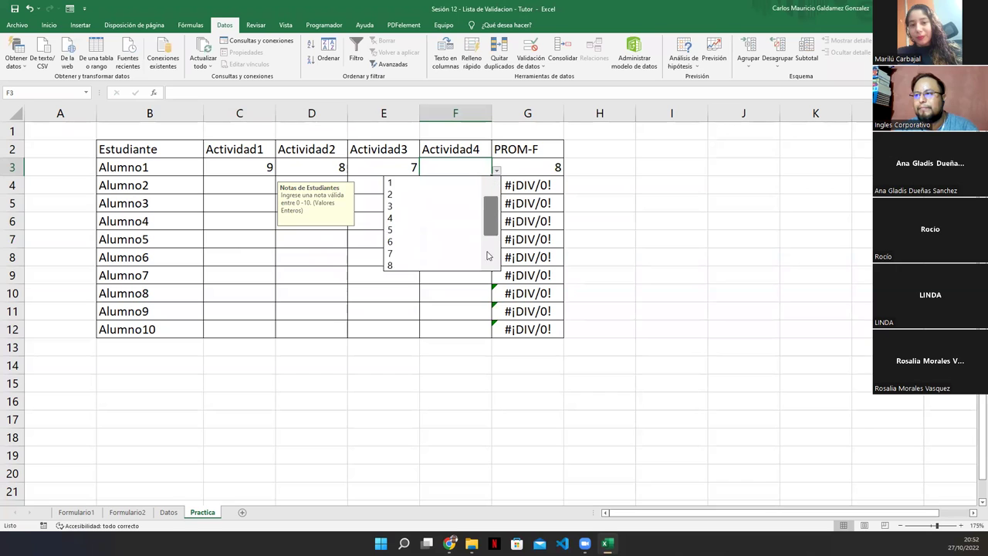
pyautogui.click(431, 266)
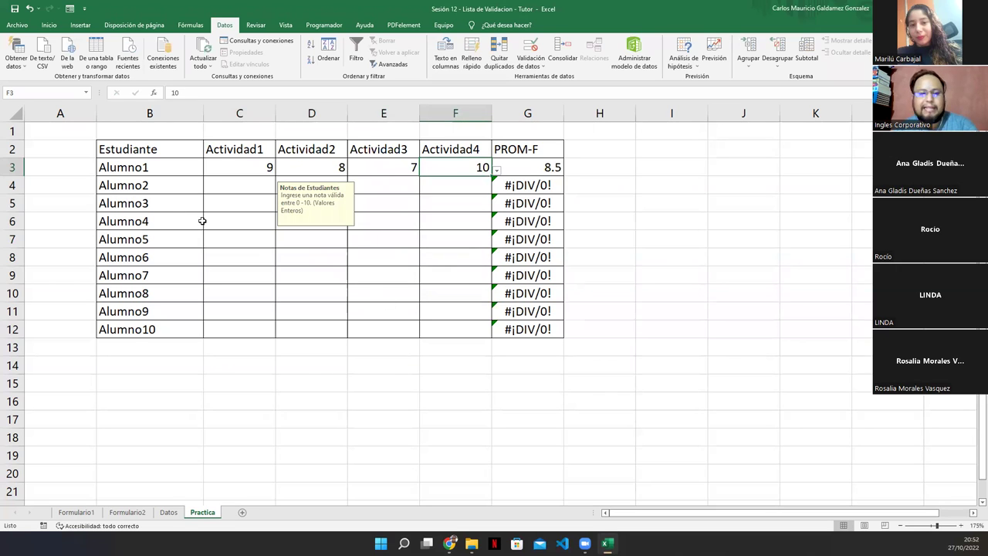
pyautogui.click(602, 188)
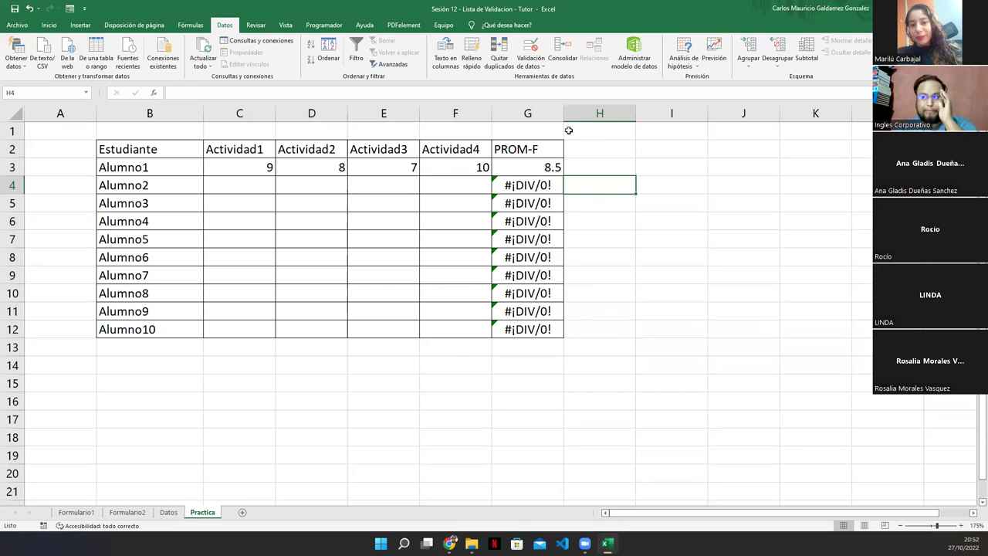
# Test the validation of cell D7 by trying to enter the negative grade -7, and cancel the entry.
pyautogui.click(307, 234)
pyautogui.write('-')
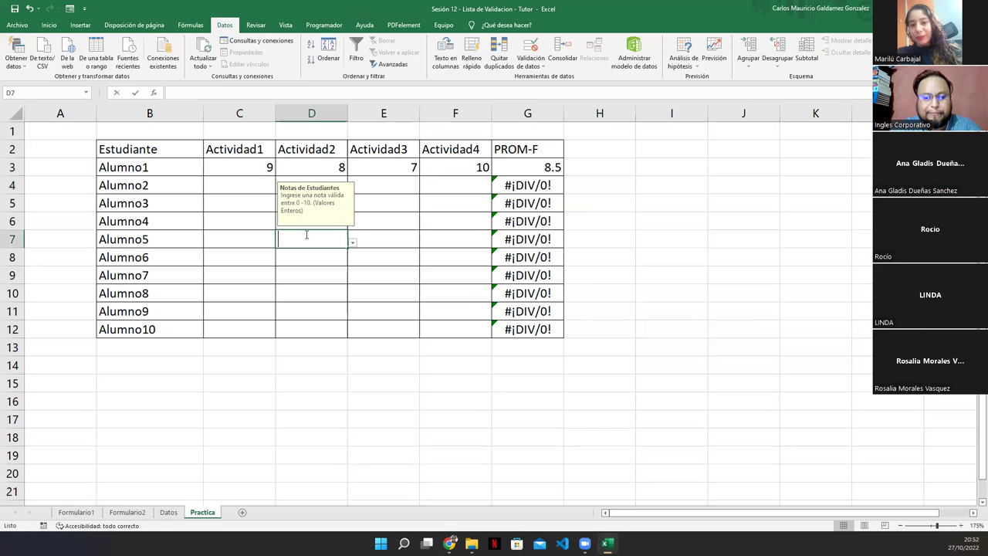
pyautogui.write('7')
pyautogui.press('Return')
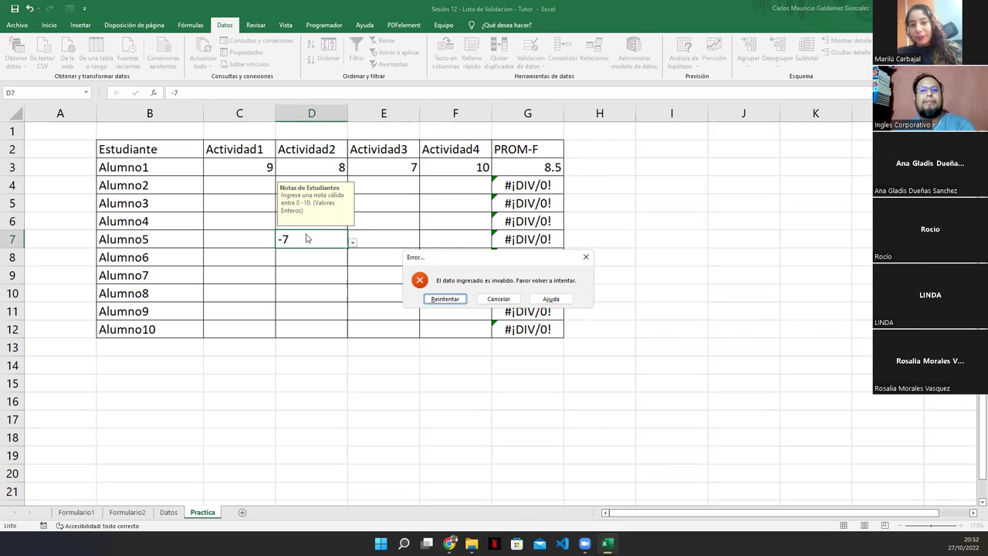
pyautogui.click(488, 299)
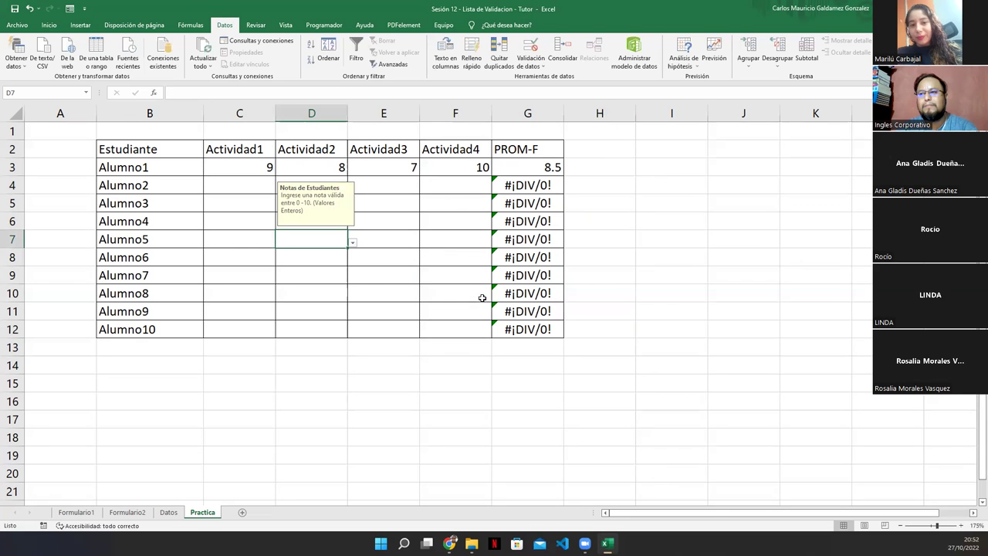
# Choose grade 7 from the drop-down list of cell D7 as a trial, and clear the cell again.
pyautogui.click(352, 243)
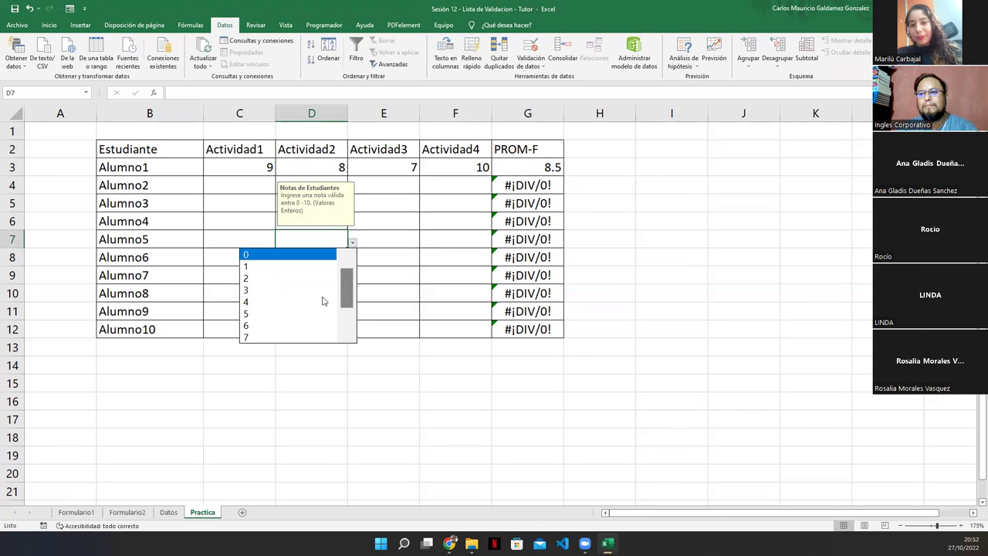
pyautogui.click(273, 331)
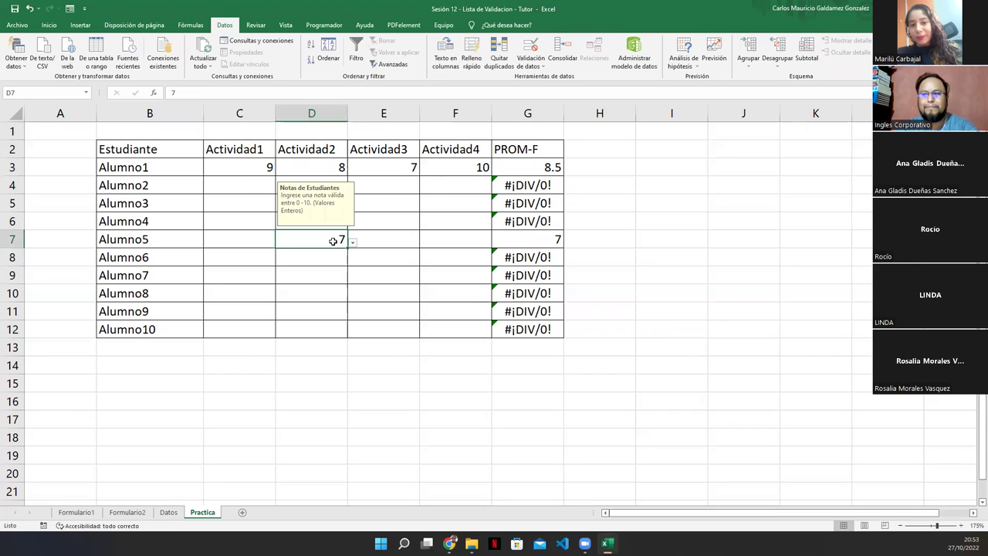
pyautogui.press('Delete')
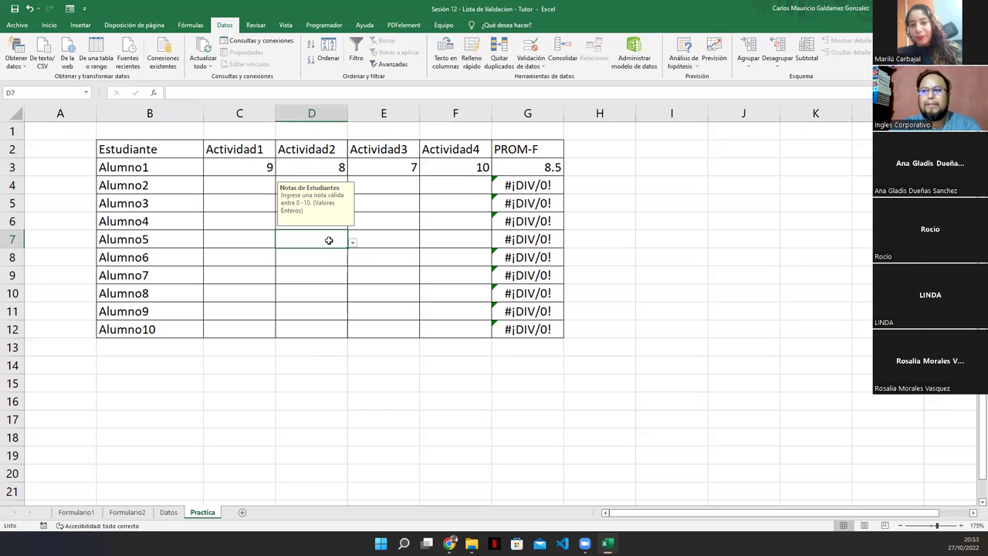
pyautogui.click(221, 368)
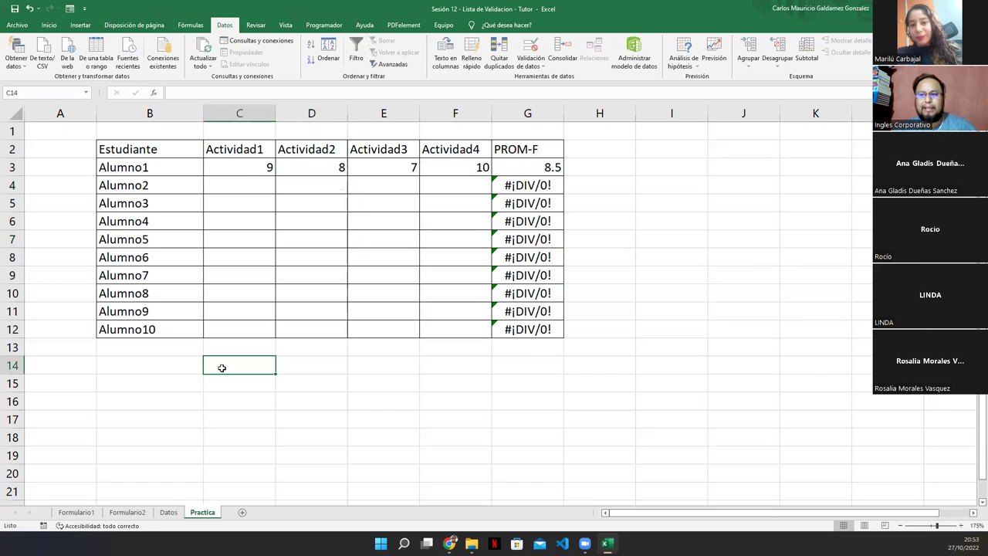
# Fill the Actividad1 grades in C4:C12 with 7, 8, 9, 7, 9, 8, 9, 7 and 8.
pyautogui.click(231, 185)
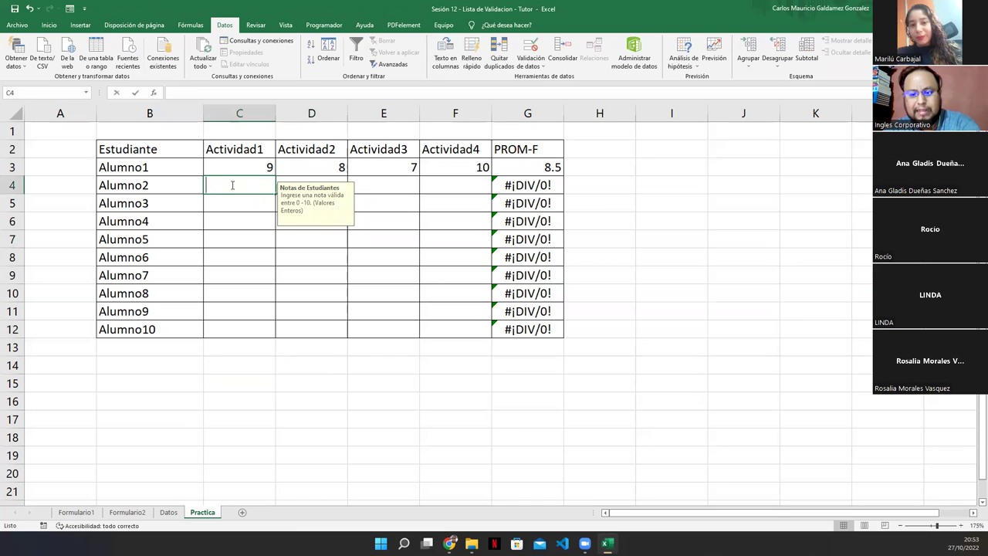
pyautogui.write('7 8 9 7 9 ')
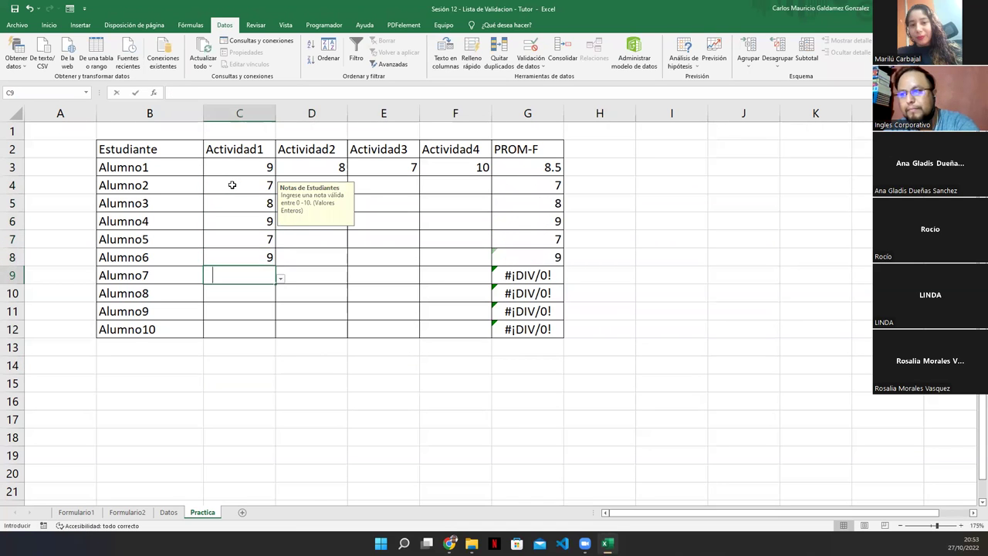
pyautogui.write('8')
pyautogui.press('Return')
pyautogui.write('9')
pyautogui.press('Return')
pyautogui.write('7')
pyautogui.press('Return')
pyautogui.write('8')
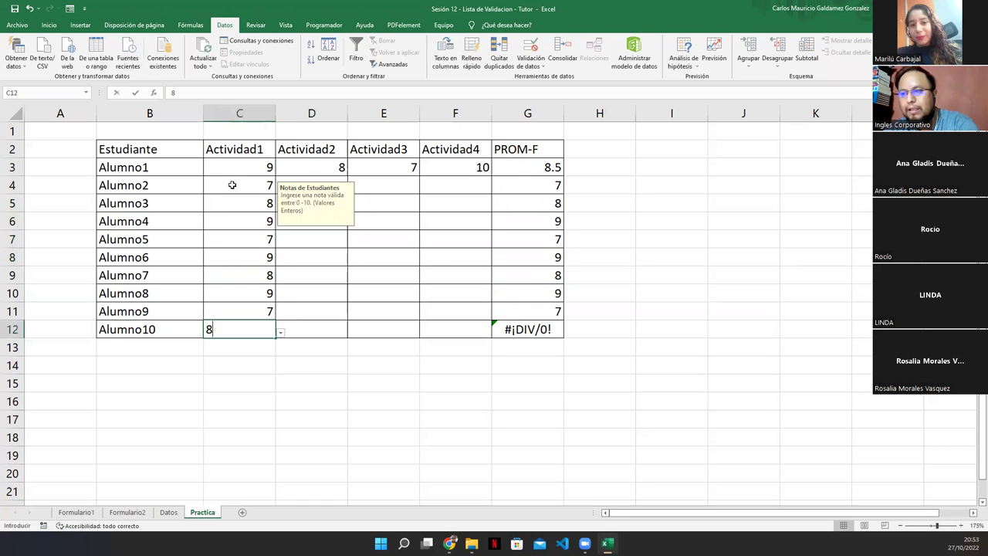
pyautogui.press('Return')
# Fill the Actividad2 grades in D4:D12 with 8, 8, 7, 9, 7, 8, 9, 5 and 9.
pyautogui.press('Right')
pyautogui.press('Up')
pyautogui.press('Up')
pyautogui.press('Up')
pyautogui.press('Up')
pyautogui.press('Up')
pyautogui.press('Up')
pyautogui.press('Up')
pyautogui.press('Up')
pyautogui.press('Up')
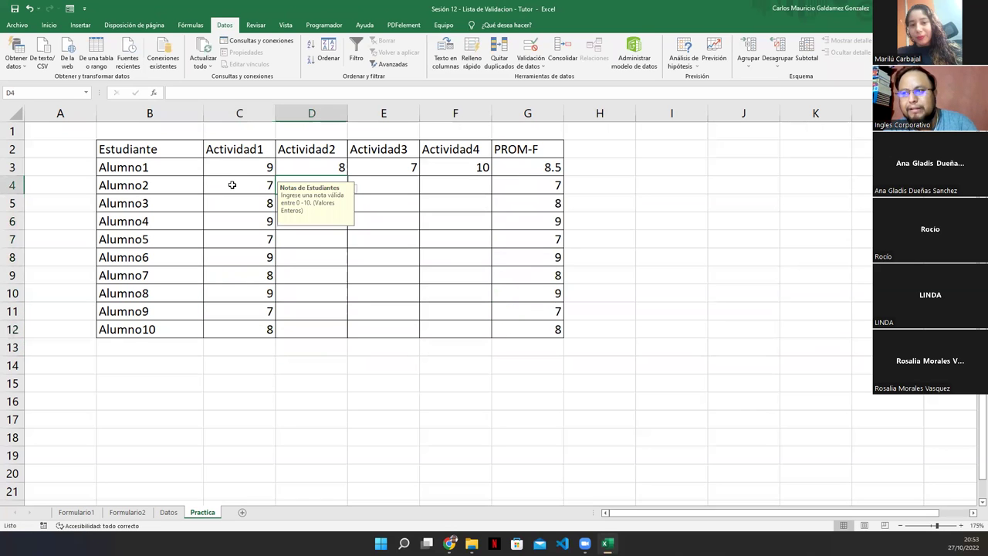
pyautogui.write('8')
pyautogui.press('Return')
pyautogui.press('Return')
pyautogui.write('7')
pyautogui.press('Return')
pyautogui.write('9')
pyautogui.press('Return')
pyautogui.write('7')
pyautogui.press('Return')
pyautogui.write('8')
pyautogui.press('Return')
pyautogui.write('9')
pyautogui.press('Return')
pyautogui.write('5')
pyautogui.press('Return')
pyautogui.write('8')
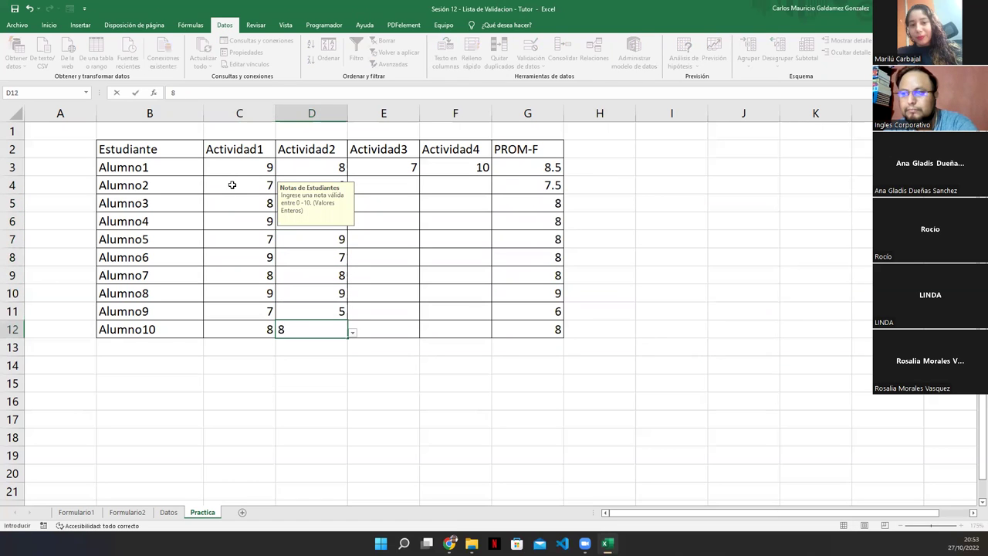
pyautogui.press('BackSpace')
pyautogui.write('9')
pyautogui.press('Tab')
# Fill the Actividad3 grades in E4:E12 with 10, 10, 10, 9, 10, 10, 10, 9 and 9.
pyautogui.press('Up')
pyautogui.press('Up')
pyautogui.press('Up')
pyautogui.press('Up')
pyautogui.press('Up')
pyautogui.press('Up')
pyautogui.press('Up')
pyautogui.press('Up')
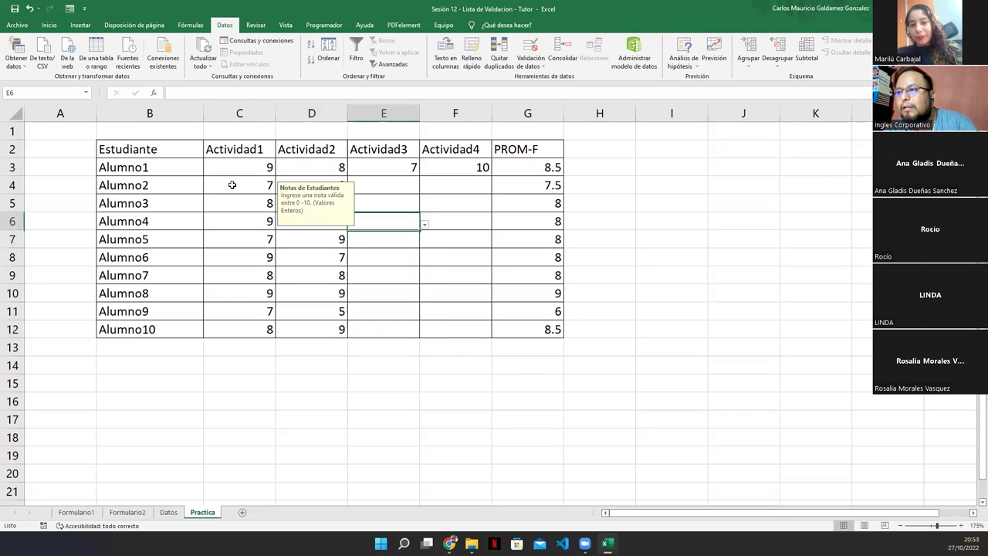
pyautogui.write('10')
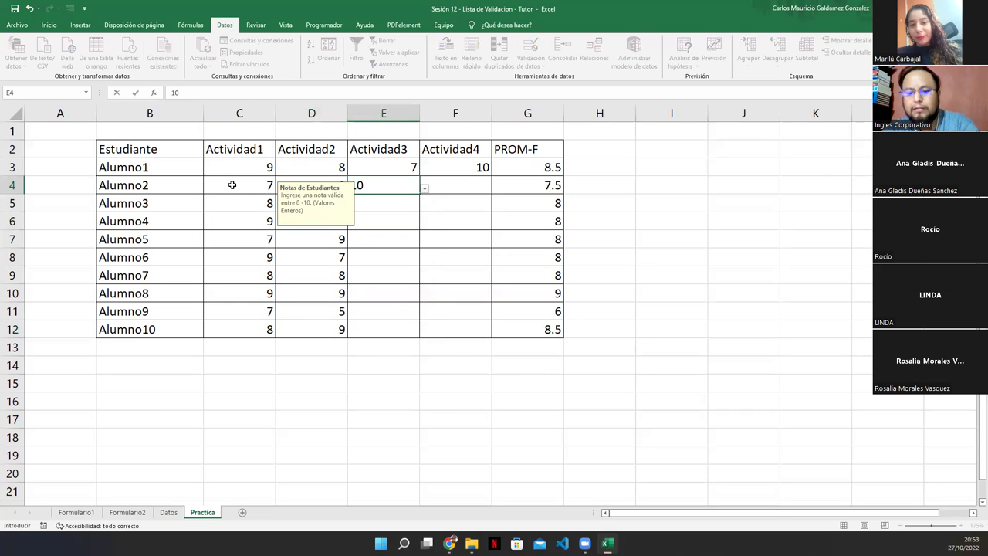
pyautogui.press('Return')
pyautogui.write('10')
pyautogui.press('Return')
pyautogui.write('10')
pyautogui.press('Return')
pyautogui.write('9')
pyautogui.press('Return')
pyautogui.write('10')
pyautogui.press('Return')
pyautogui.write('10')
pyautogui.press('Return')
pyautogui.write('10')
pyautogui.press('Return')
pyautogui.write('9')
pyautogui.press('Return')
pyautogui.write('9')
pyautogui.press('Return')
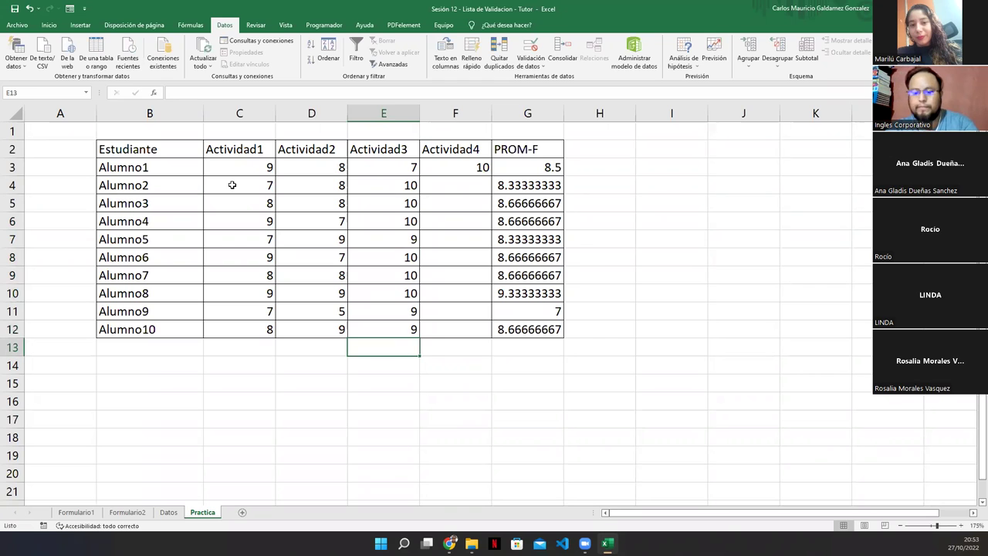
# Fill the Actividad4 grades in F4:F12 with 10 for every student.
pyautogui.press('Right')
pyautogui.press('Up')
pyautogui.press('Up')
pyautogui.press('Up')
pyautogui.press('Up')
pyautogui.press('Up')
pyautogui.press('Up')
pyautogui.press('Up')
pyautogui.press('Up')
pyautogui.press('Up')
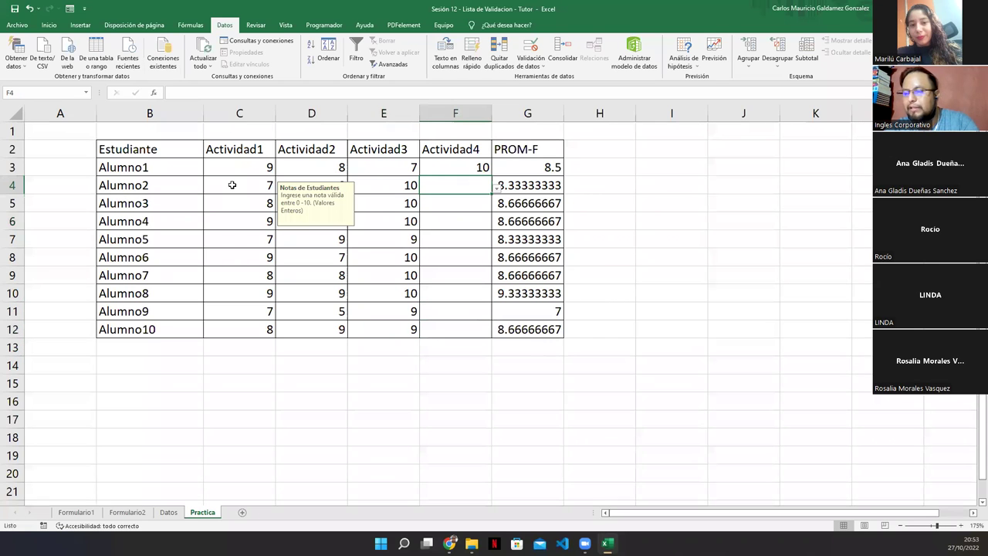
pyautogui.write('10')
pyautogui.press('Return')
pyautogui.write('10')
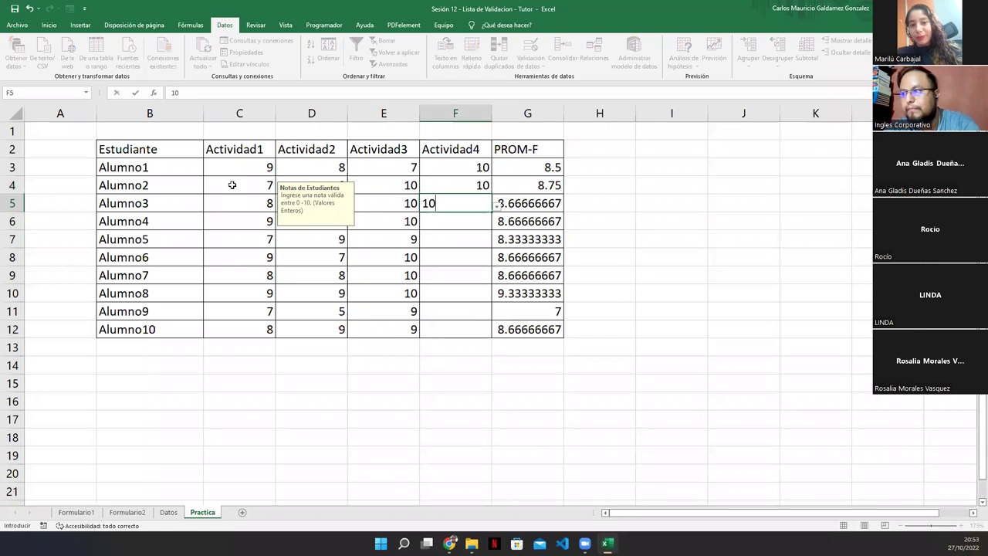
pyautogui.press('Return')
pyautogui.write('10')
pyautogui.press('Return')
pyautogui.write('10')
pyautogui.press('Return')
pyautogui.write('10')
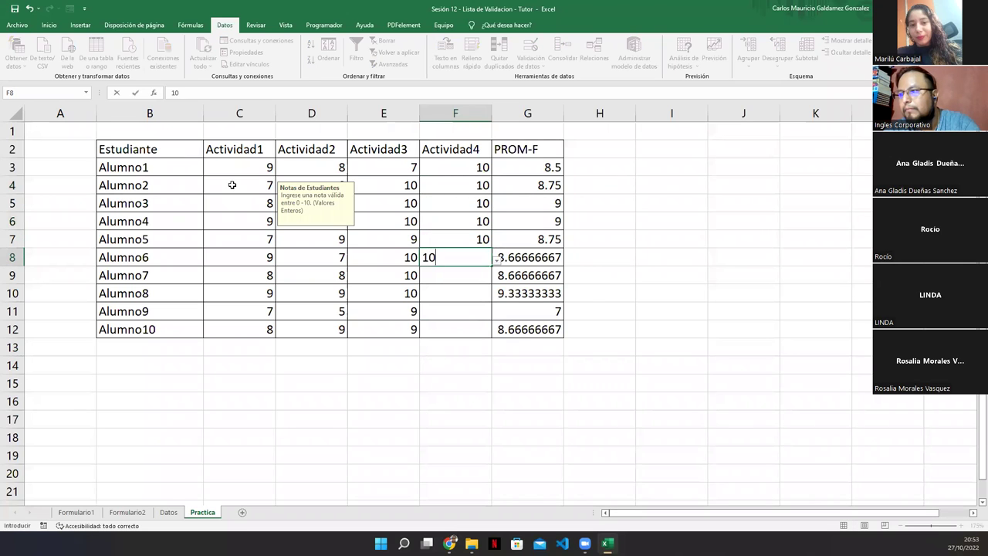
pyautogui.press('Return')
pyautogui.write('10')
pyautogui.press('Return')
pyautogui.write('10')
pyautogui.press('Return')
pyautogui.write('10')
pyautogui.press('Return')
pyautogui.write('10')
pyautogui.press('Return')
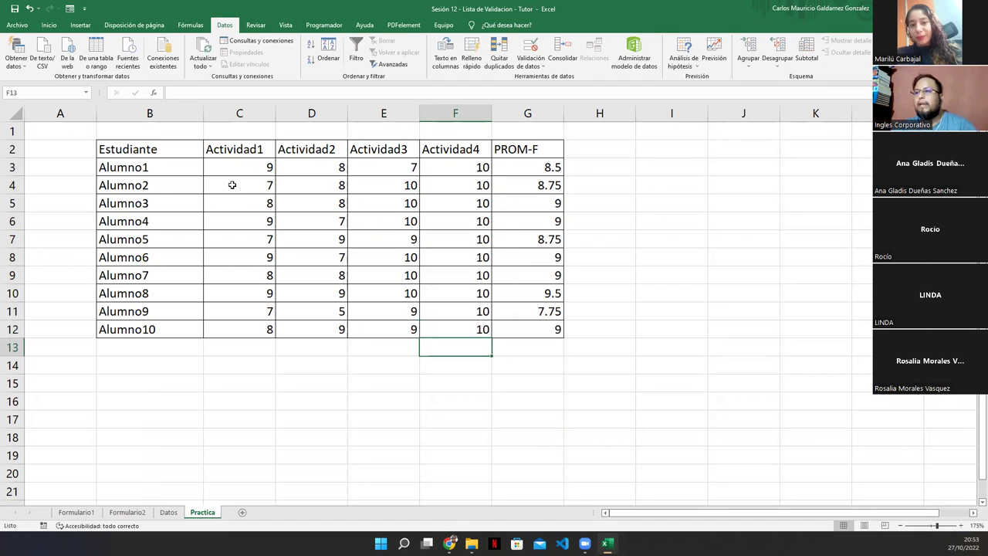
# Format the PROM-F averages in G3:G12 to show one decimal place.
pyautogui.moveTo(505, 167); pyautogui.dragTo(511, 327)
pyautogui.click(49, 25)
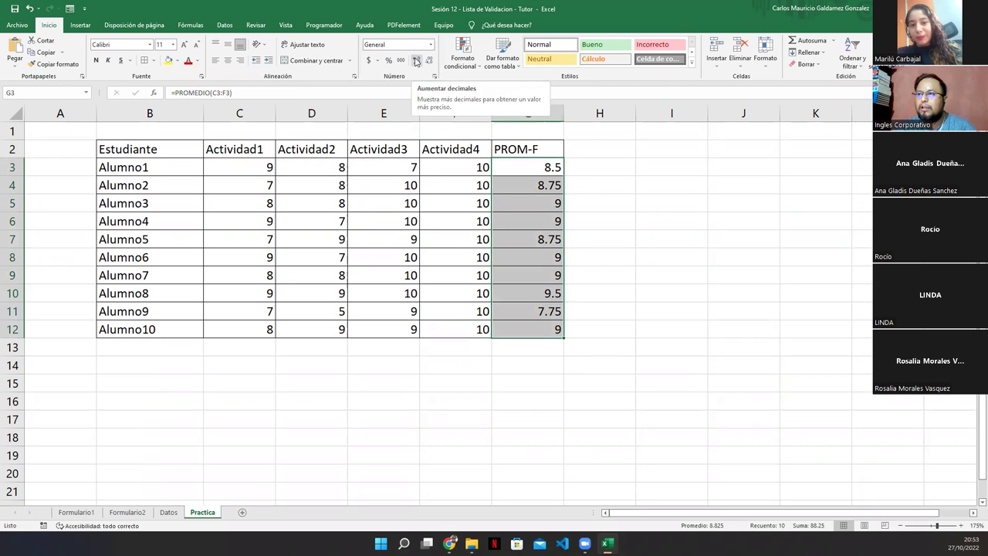
pyautogui.click(415, 60)
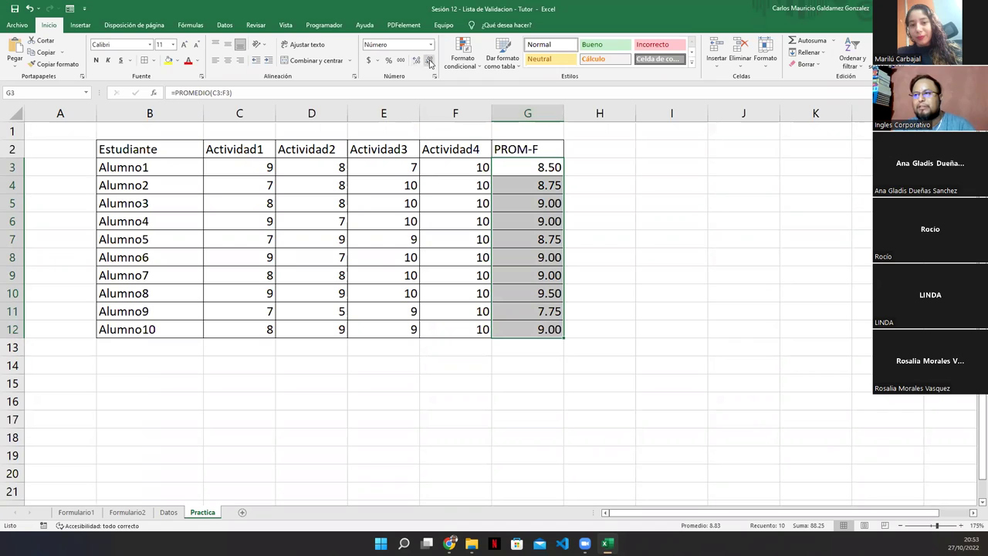
pyautogui.click(430, 60)
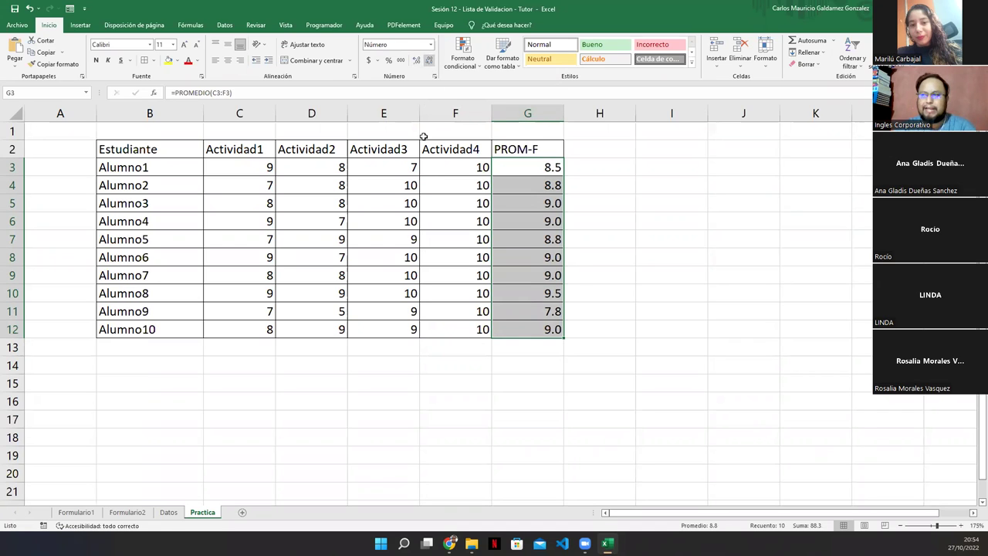
pyautogui.click(429, 64)
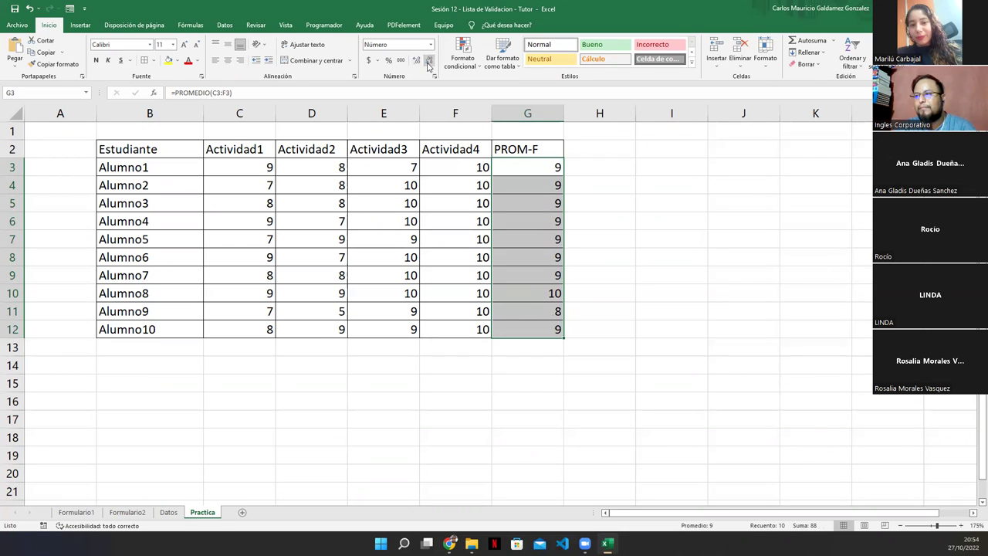
pyautogui.click(417, 60)
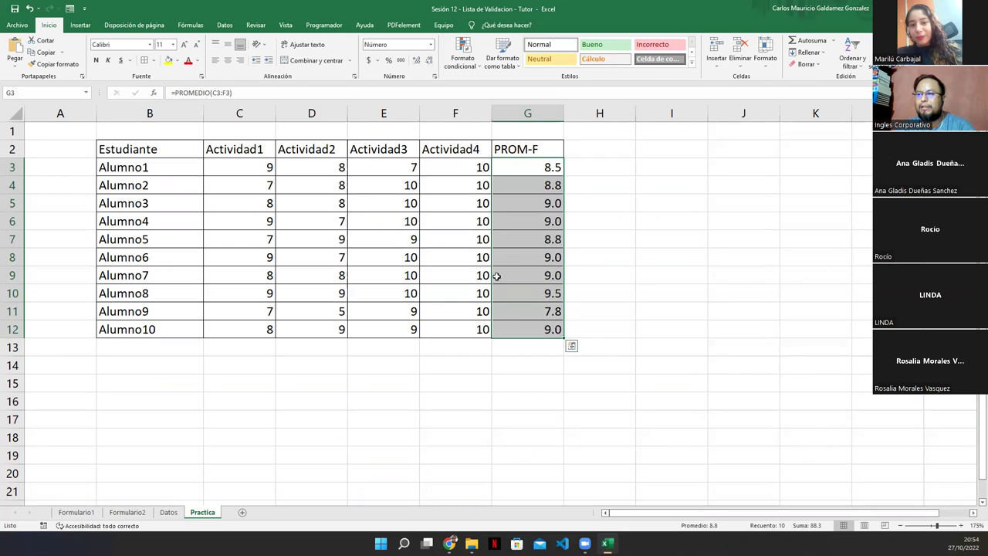
pyautogui.click(525, 330)
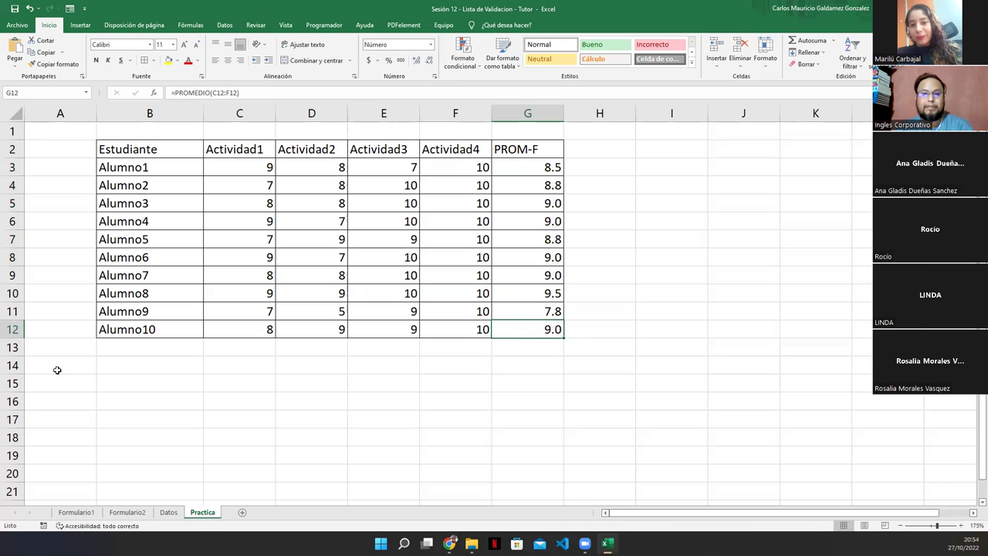
# Bold and centre the table headers in B2:G2, and bold the student labels in B3:B12.
pyautogui.moveTo(413, 149); pyautogui.dragTo(144, 148)
pyautogui.click(96, 60)
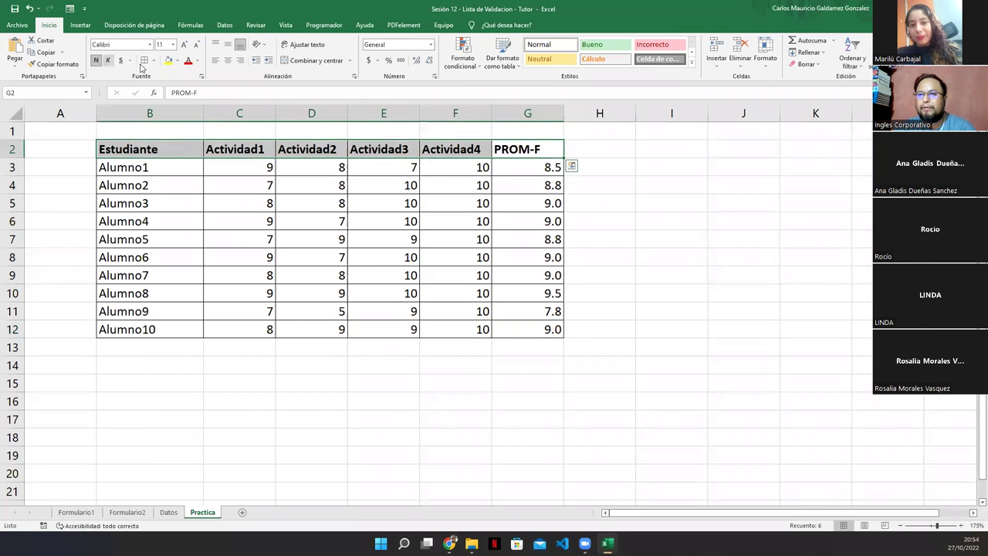
pyautogui.click(227, 60)
pyautogui.moveTo(134, 164); pyautogui.dragTo(130, 332)
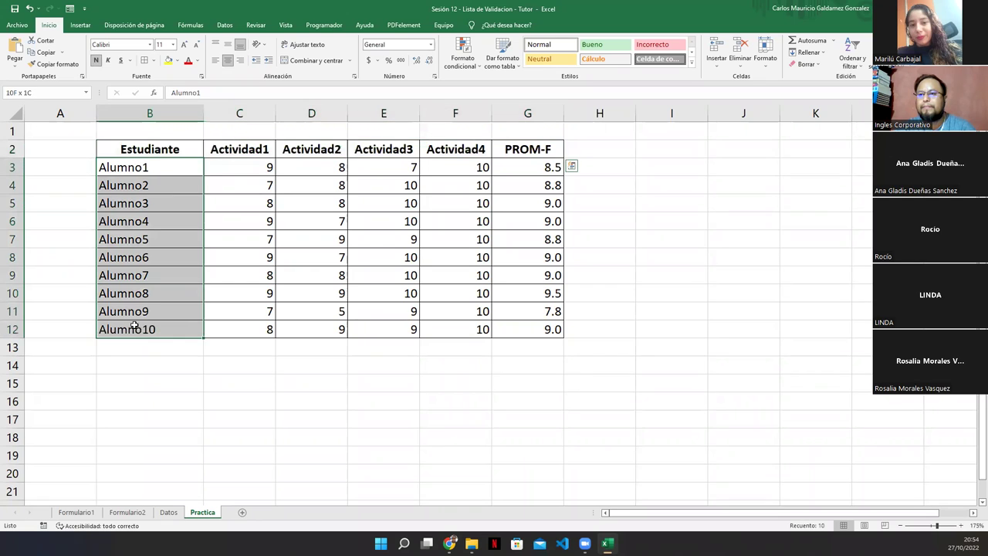
pyautogui.click(95, 61)
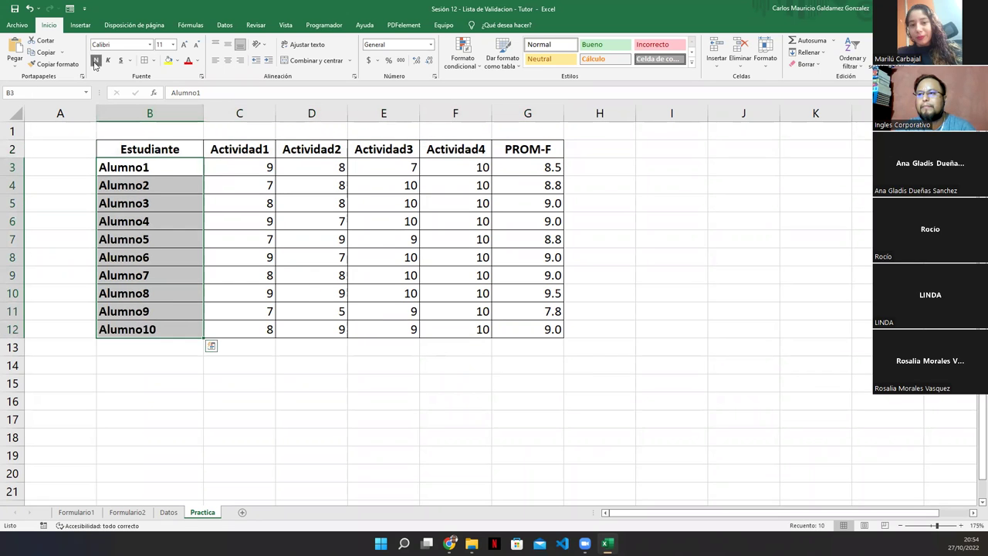
pyautogui.click(321, 307)
pyautogui.click(434, 348)
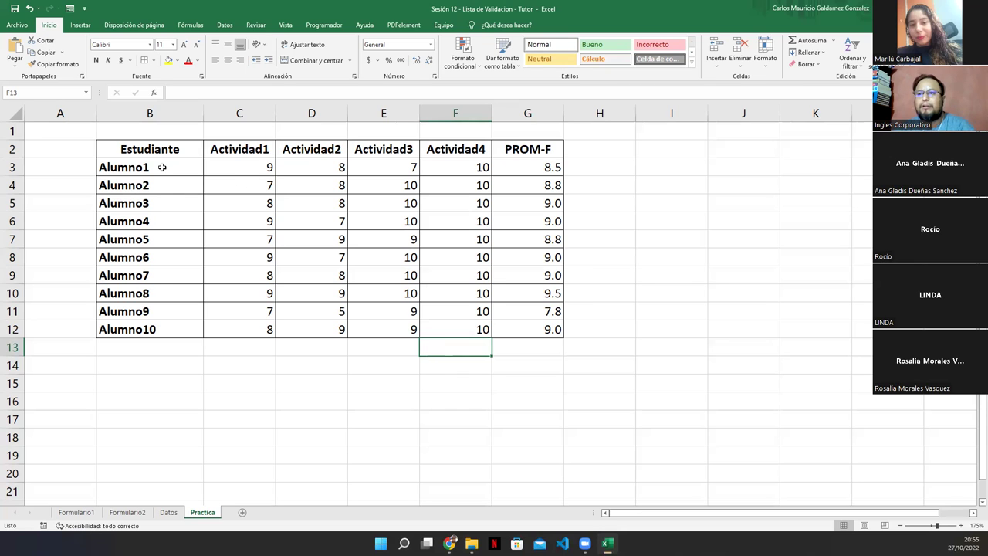
pyautogui.moveTo(160, 167); pyautogui.dragTo(193, 335)
pyautogui.moveTo(247, 155); pyautogui.dragTo(473, 161)
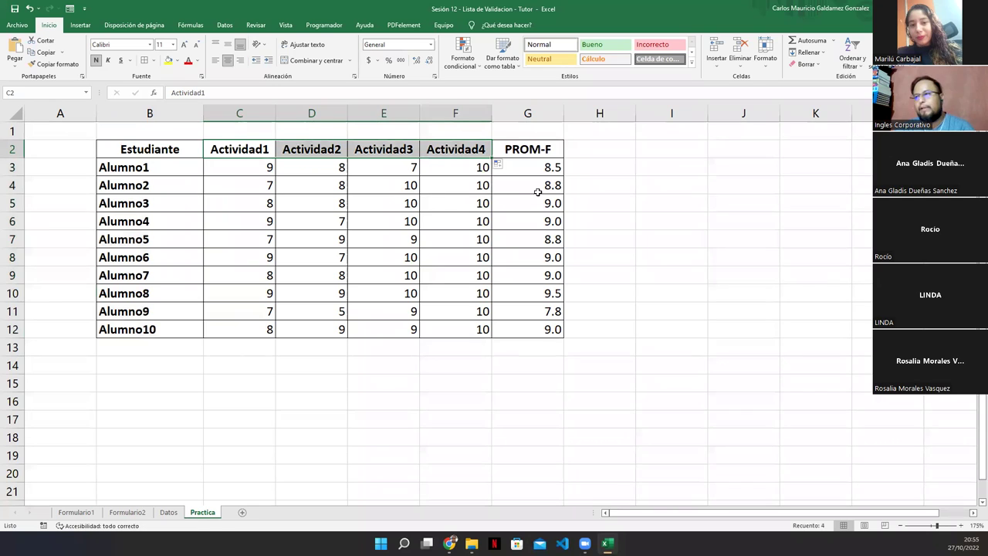
pyautogui.click(548, 152)
pyautogui.click(158, 149)
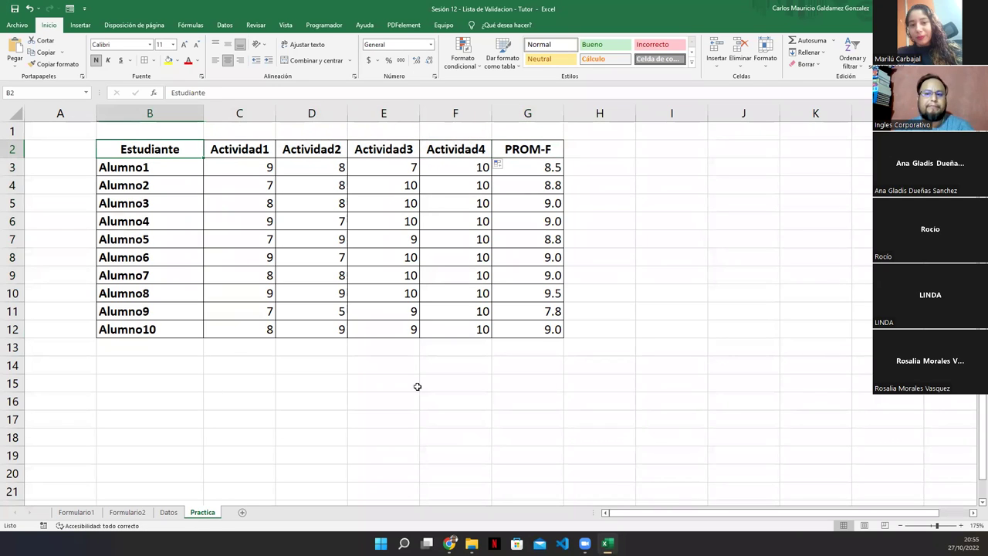
pyautogui.moveTo(247, 168); pyautogui.dragTo(439, 329)
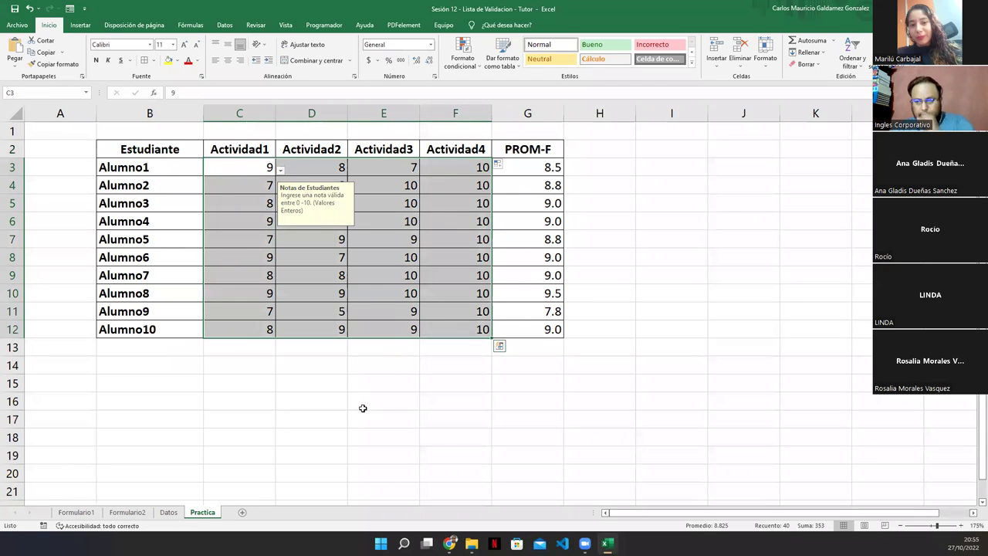
# Change the Actividad3 grade of Alumno10 in E12 to 6 using its validation list.
pyautogui.click(386, 324)
pyautogui.click(425, 332)
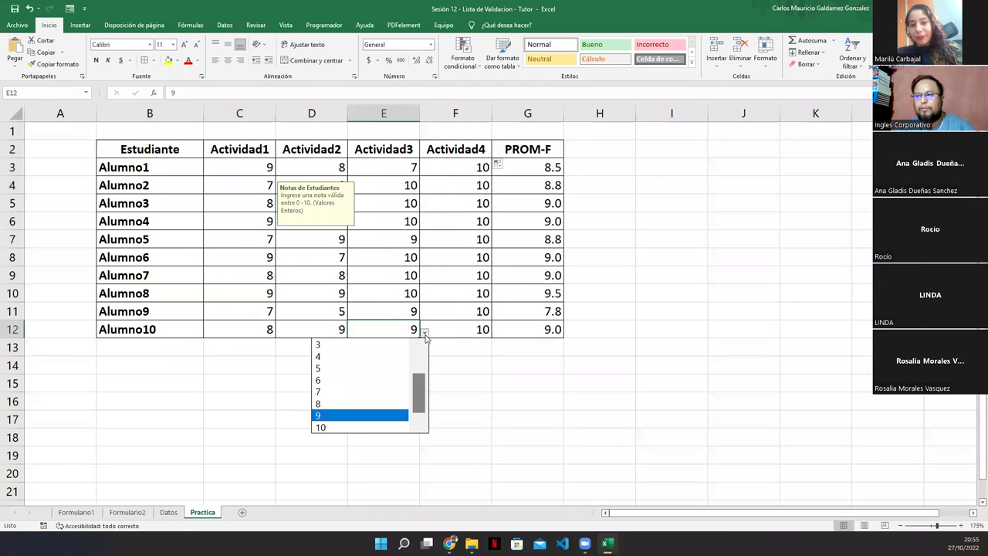
pyautogui.click(366, 382)
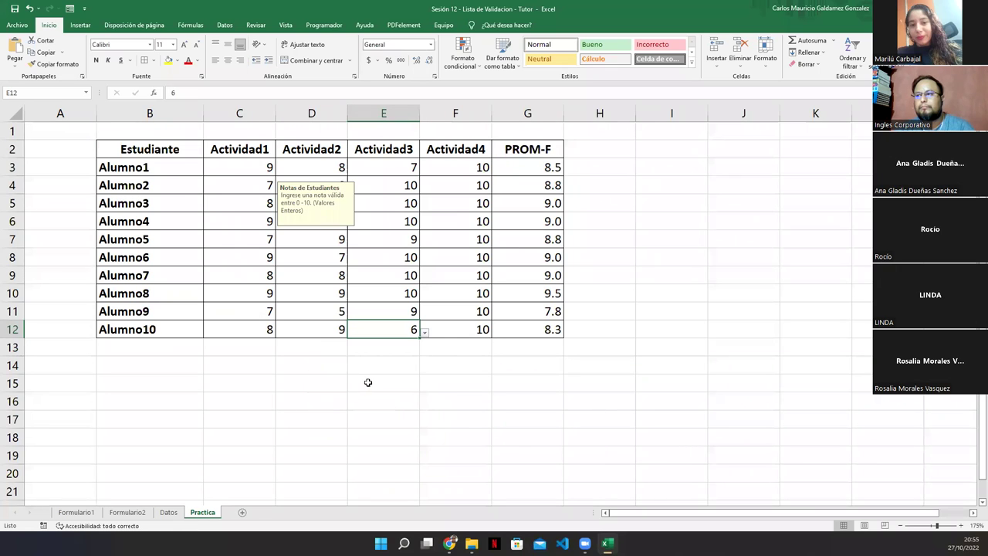
pyautogui.click(326, 345)
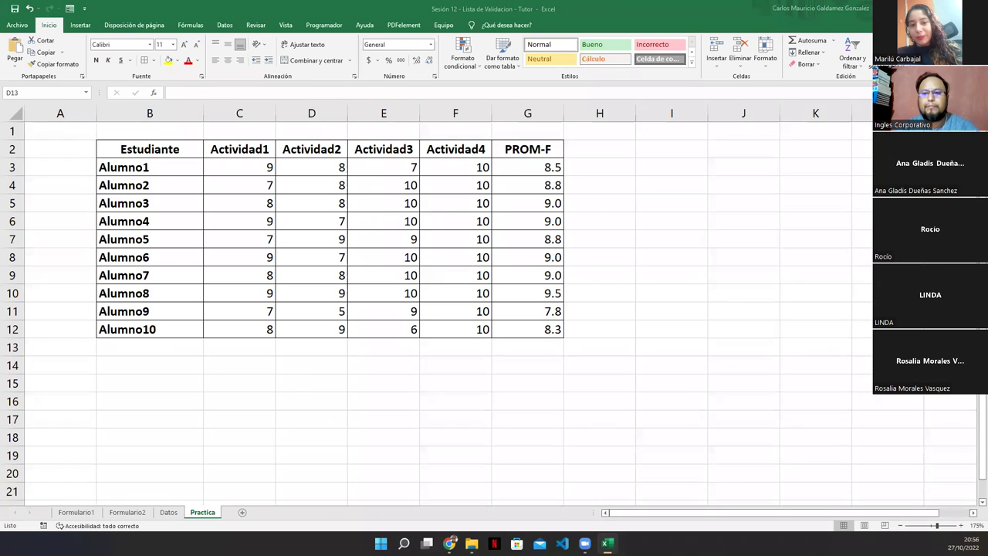
# Check the validation input message on several grade cells across the Actividad1 to Actividad4 columns.
pyautogui.click(245, 348)
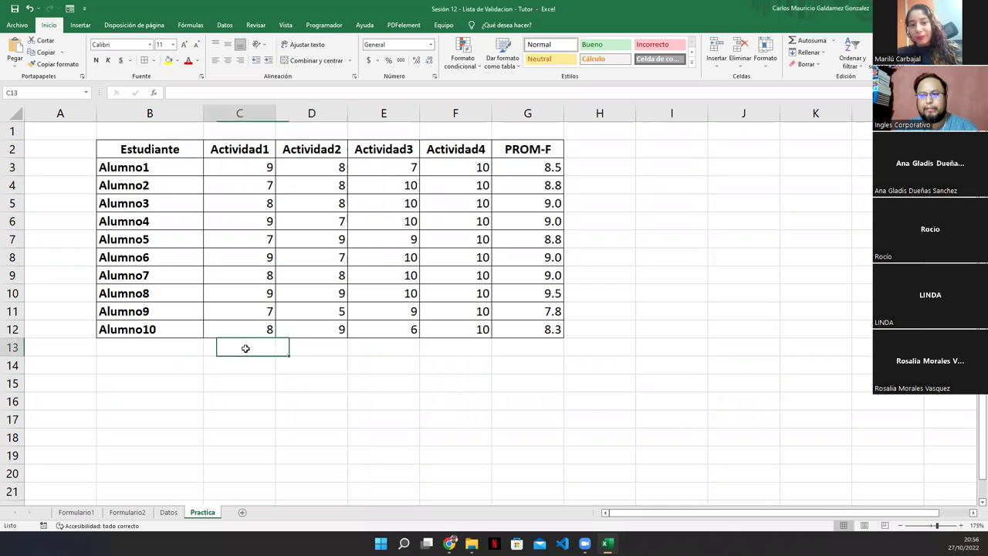
pyautogui.click(265, 169)
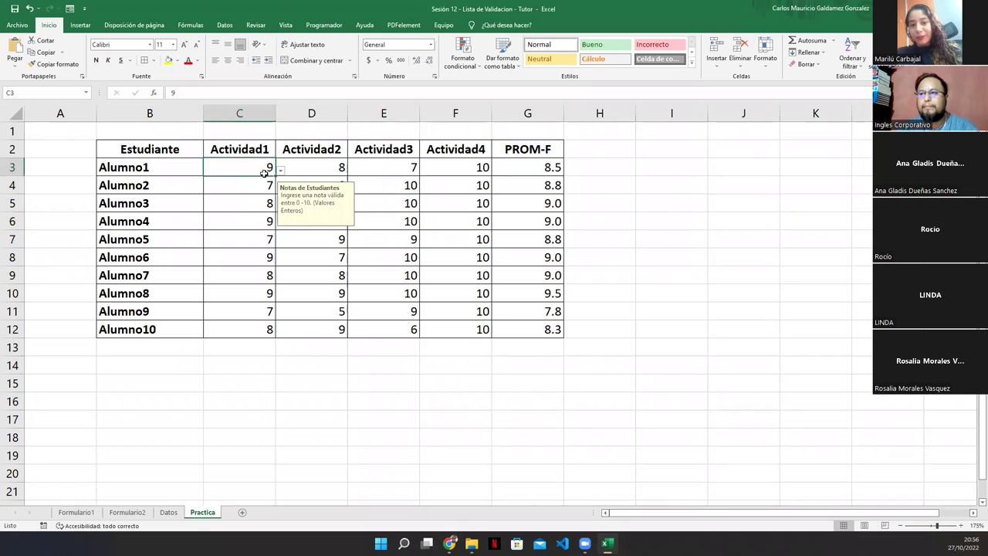
pyautogui.click(361, 268)
pyautogui.click(320, 308)
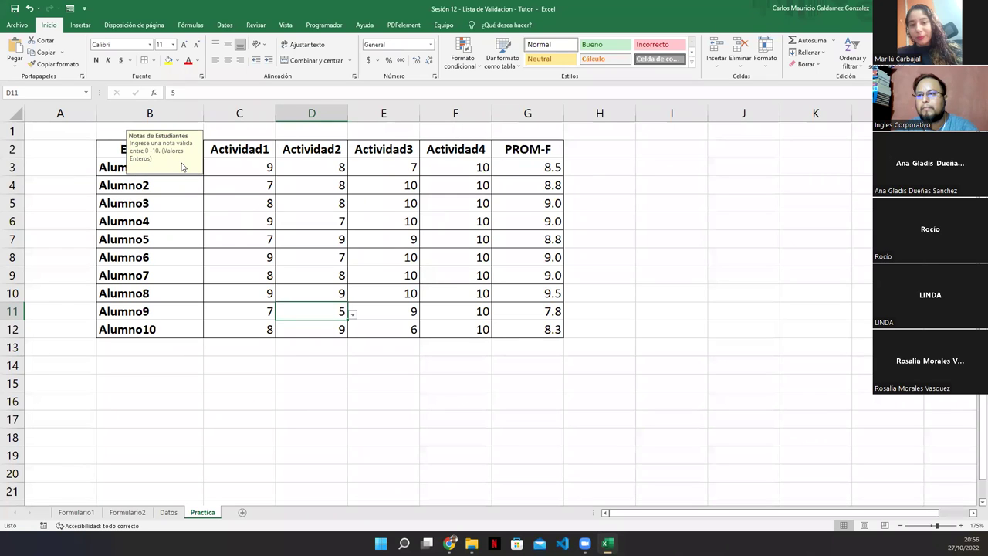
pyautogui.click(269, 170)
pyautogui.click(314, 169)
pyautogui.click(362, 190)
pyautogui.click(386, 259)
pyautogui.click(409, 331)
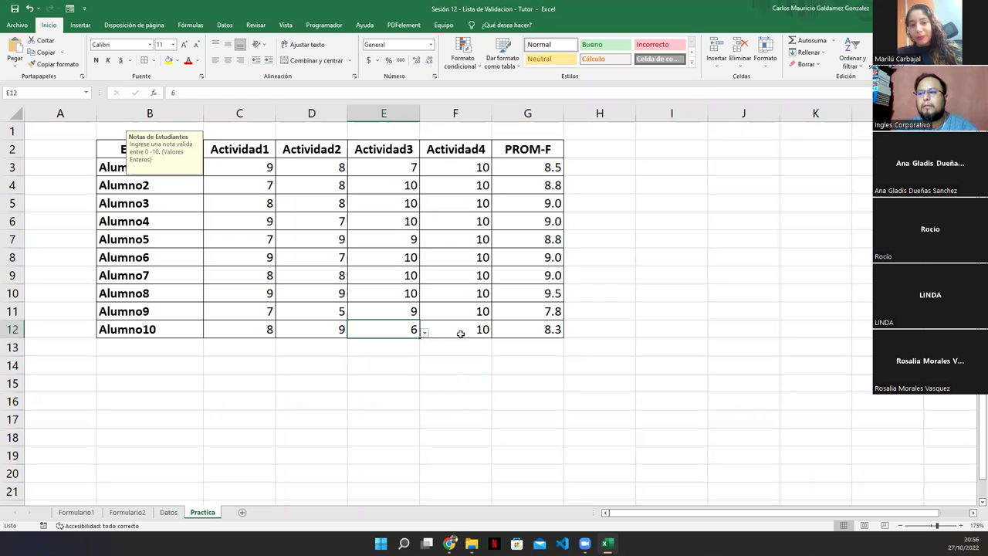
pyautogui.click(460, 333)
pyautogui.click(459, 316)
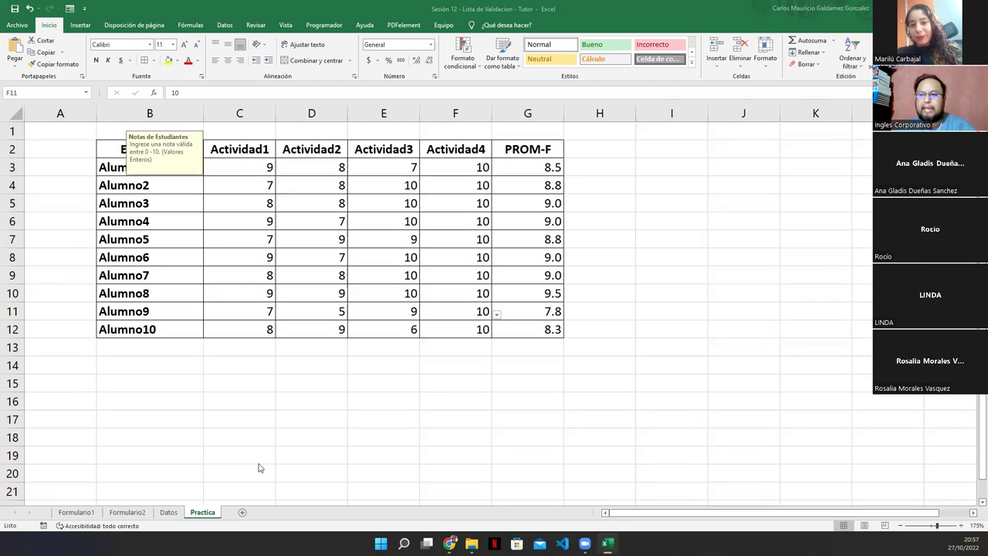
# Examine the empty birth date, Departamento and Municipio fields on the Formulario1 sheet.
pyautogui.click(76, 512)
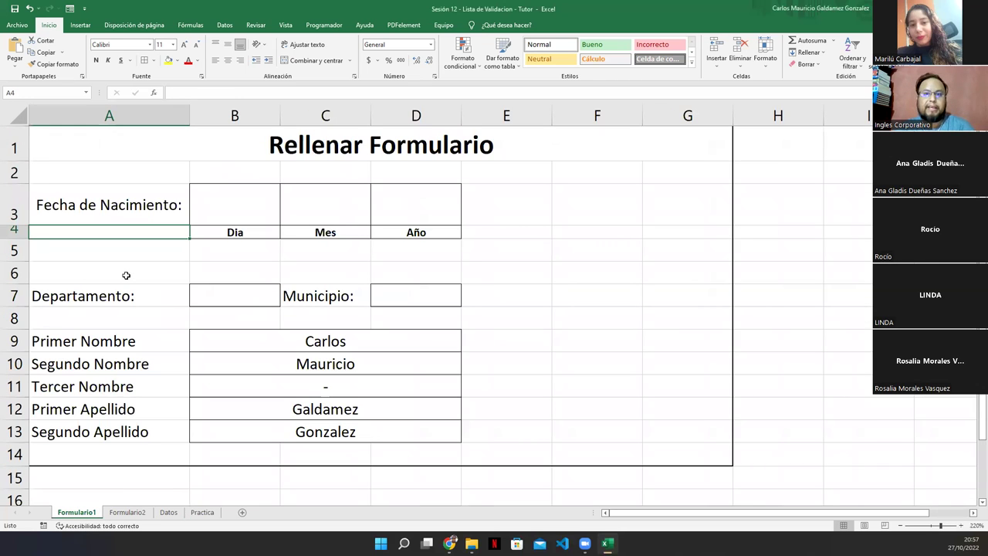
pyautogui.click(230, 201)
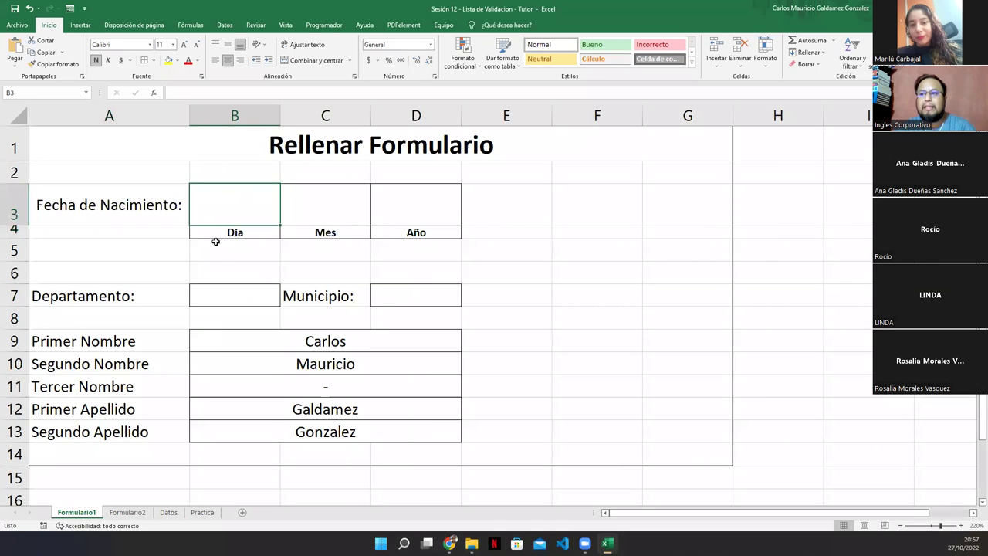
pyautogui.click(329, 206)
pyautogui.click(388, 211)
pyautogui.click(239, 296)
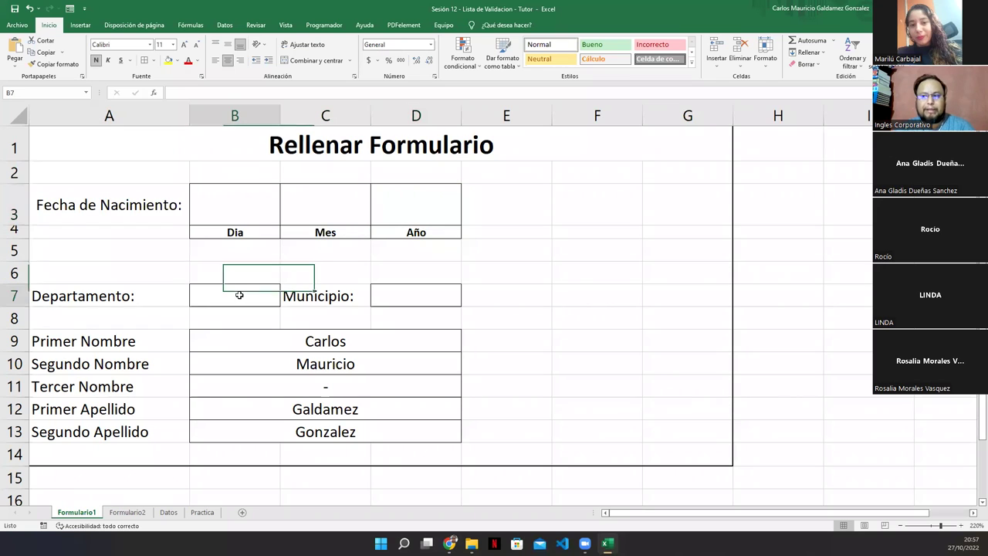
pyautogui.click(404, 298)
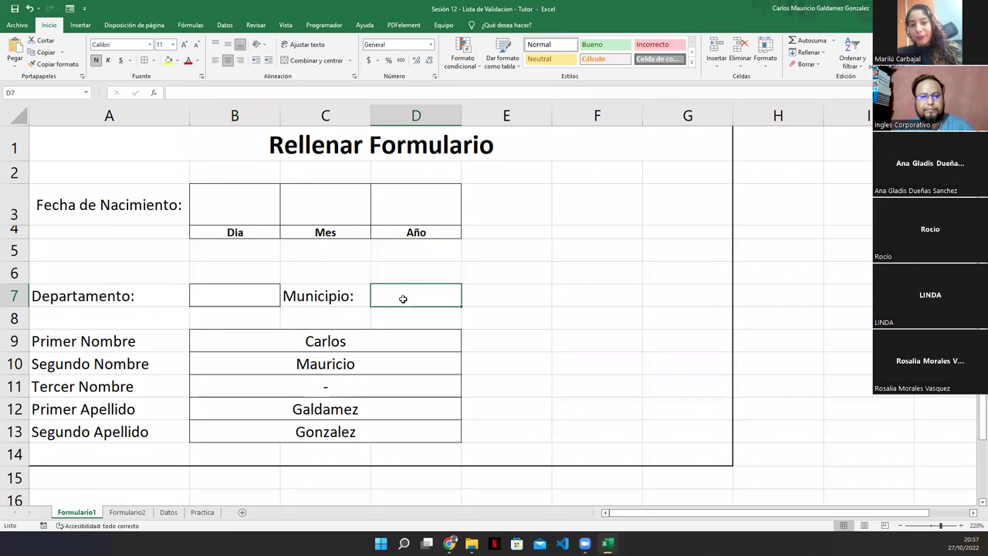
pyautogui.click(224, 213)
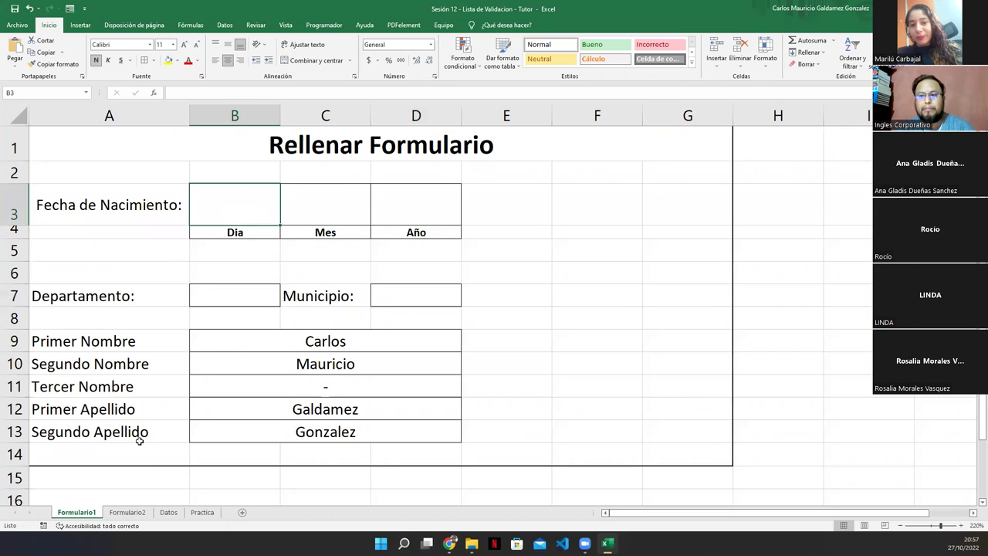
pyautogui.click(304, 217)
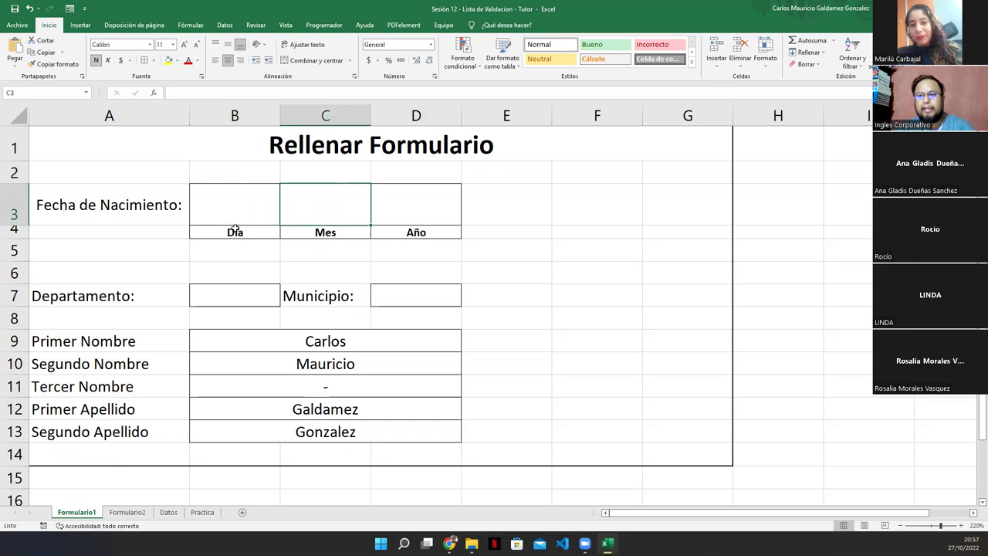
# Adjust the row heights under the birth date fields so the Dia, Mes and Año label row is taller.
pyautogui.click(229, 209)
pyautogui.moveTo(14, 226)
pyautogui.mouseDown()
pyautogui.moveTo(15, 218)
pyautogui.moveTo(18, 237)
pyautogui.mouseUp()
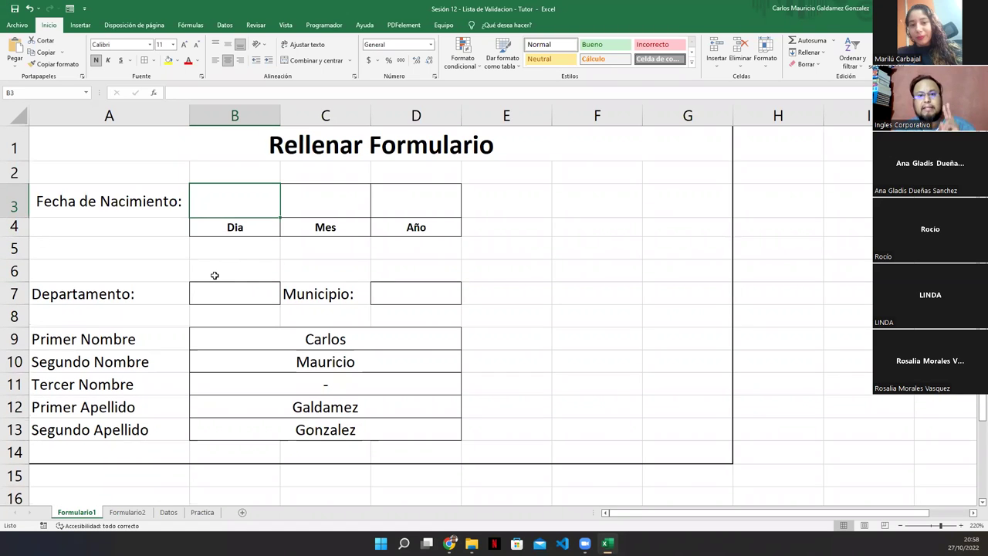
# Examine the Meses, Dias, Años, Estado Civil and Departamento columns on the Datos sheet.
pyautogui.click(167, 513)
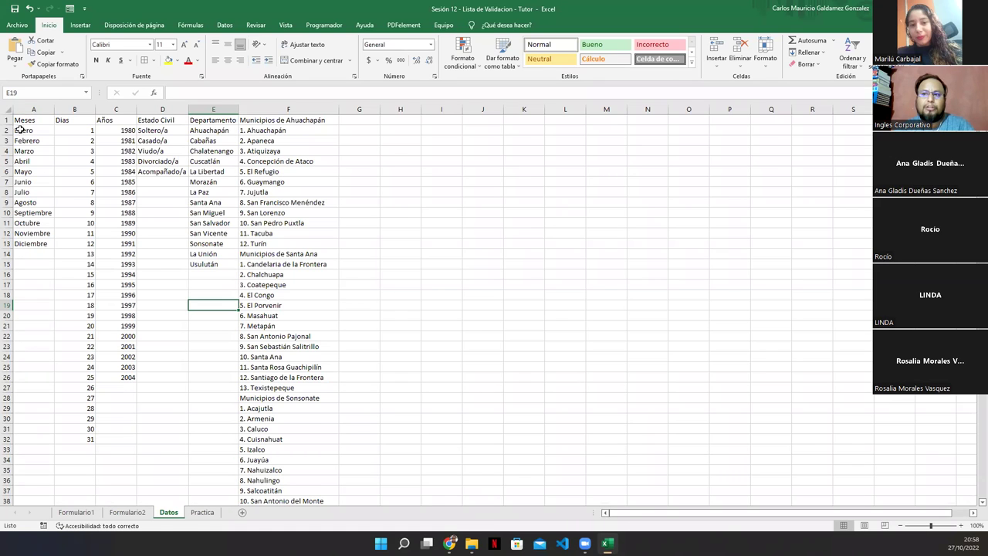
pyautogui.moveTo(27, 120); pyautogui.dragTo(333, 164)
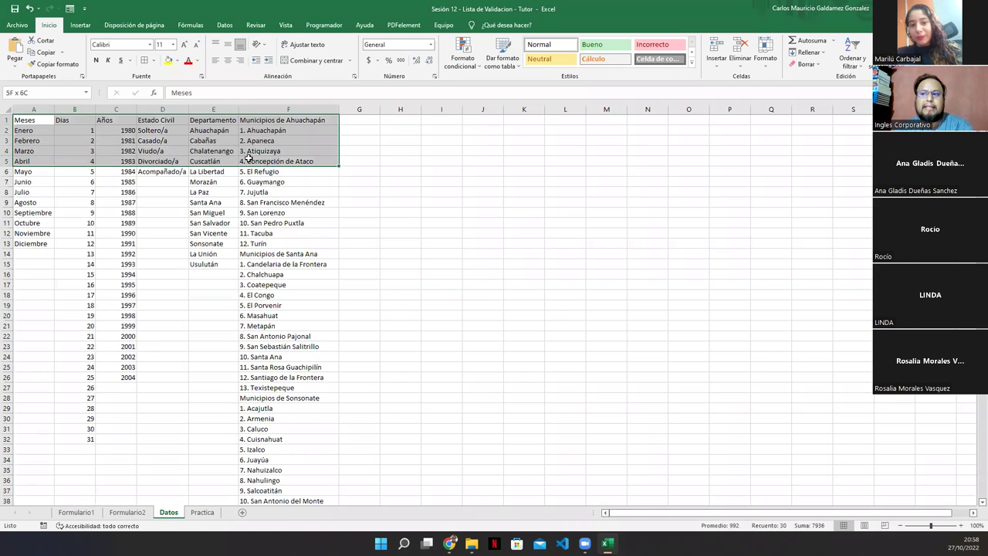
pyautogui.click(132, 212)
pyautogui.moveTo(30, 122); pyautogui.dragTo(35, 243)
pyautogui.moveTo(70, 122); pyautogui.dragTo(89, 438)
pyautogui.moveTo(108, 121); pyautogui.dragTo(110, 379)
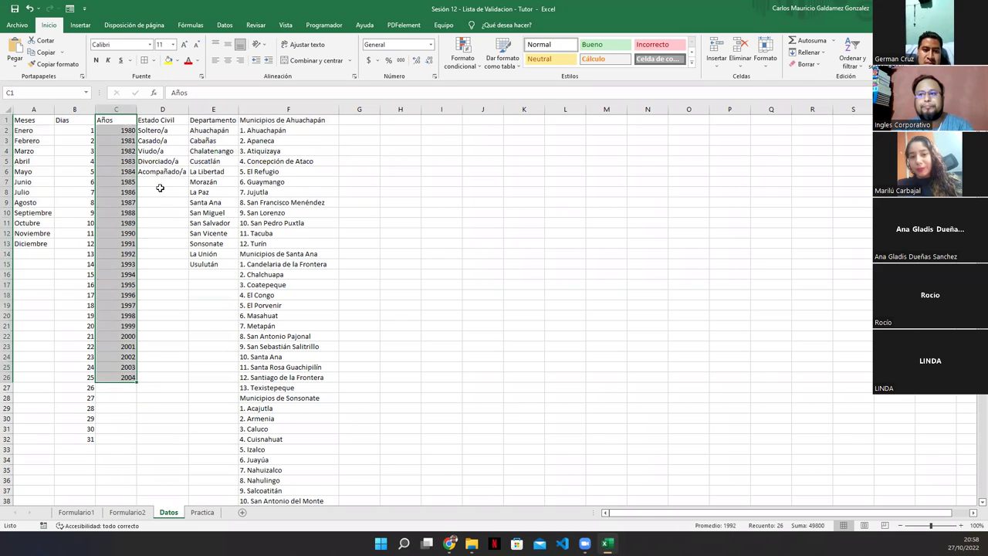
pyautogui.moveTo(166, 121); pyautogui.dragTo(165, 173)
pyautogui.moveTo(219, 123); pyautogui.dragTo(219, 262)
# Look through the full municipality list in column F of Datos, from Ahuachapán down to its last entry.
pyautogui.moveTo(278, 121); pyautogui.dragTo(276, 235)
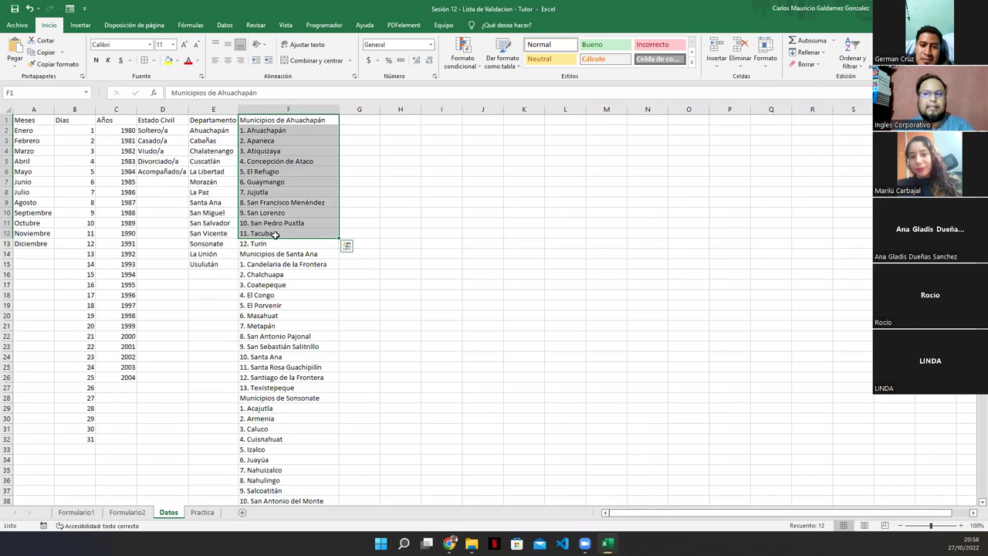
pyautogui.scroll(-12, 297, 351)
pyautogui.click(295, 369)
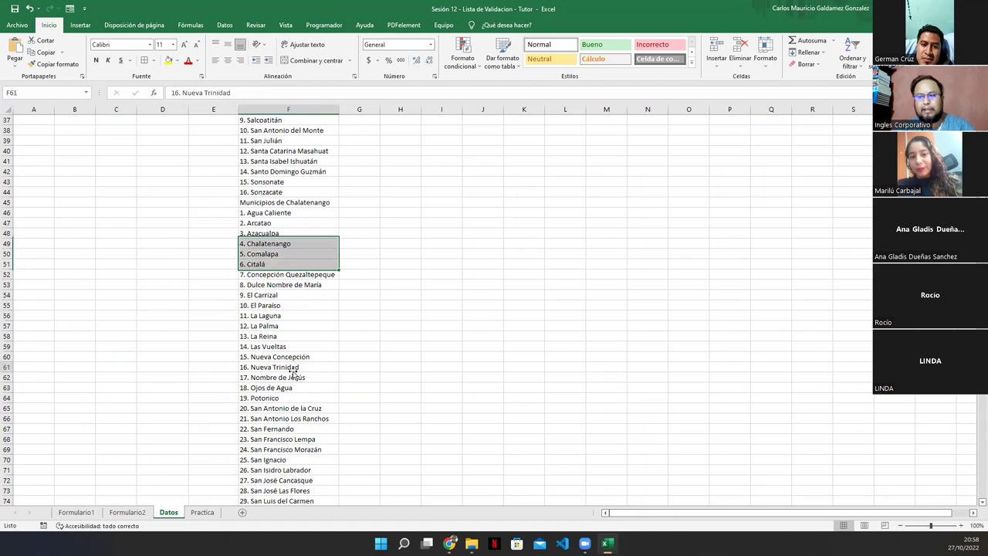
pyautogui.hotkey('ctrl', 'shift', 'Down')
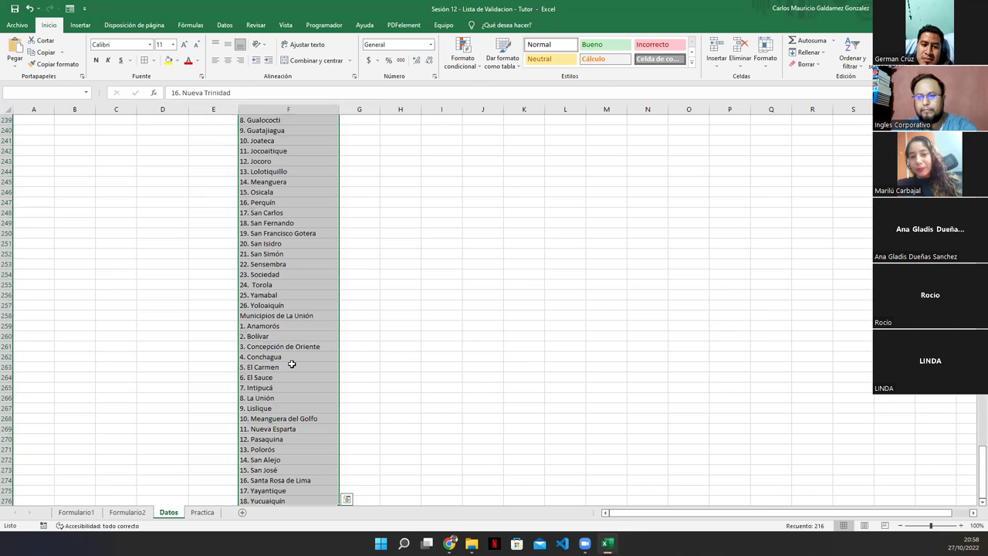
pyautogui.press('Down')
pyautogui.hotkey('ctrl', 'Down')
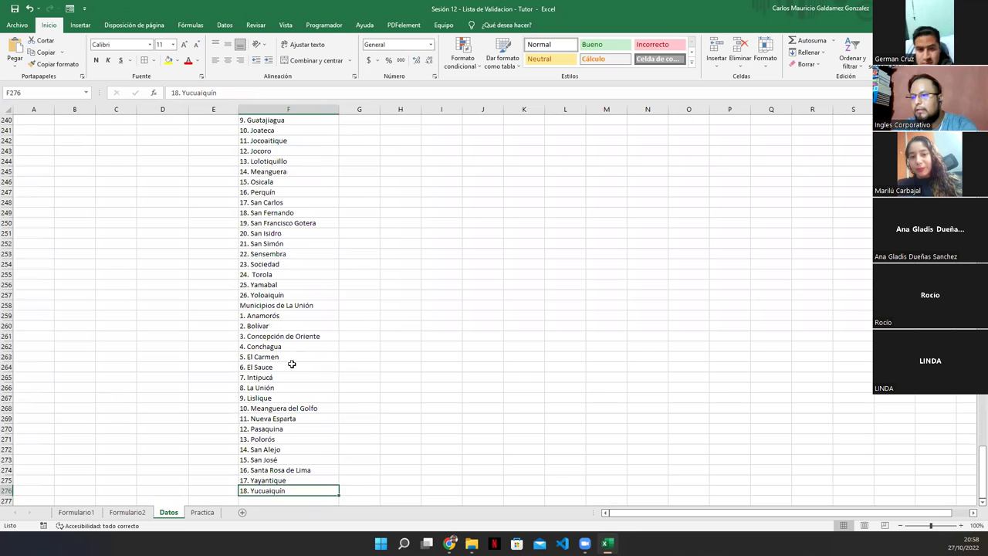
pyautogui.hotkey('ctrl', 'shift', 'Up')
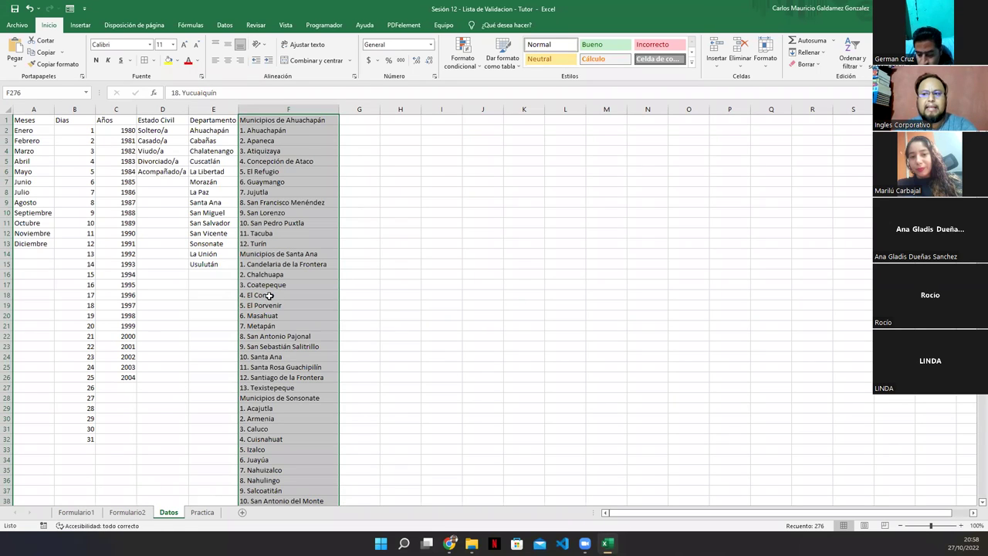
pyautogui.click(278, 274)
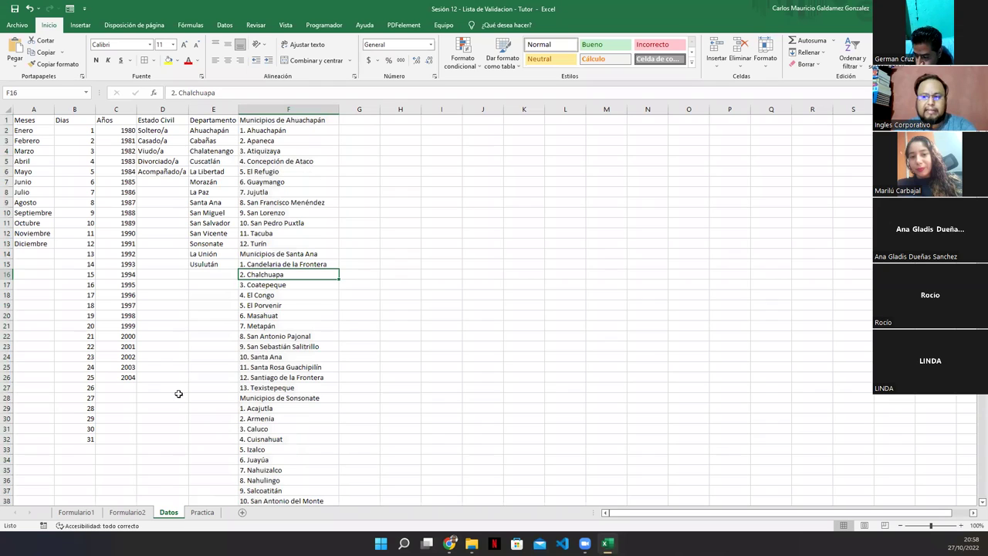
# Review the birth date, Departamento and Municipio fields on Formulario1 and the matching Dias values on Datos.
pyautogui.click(80, 512)
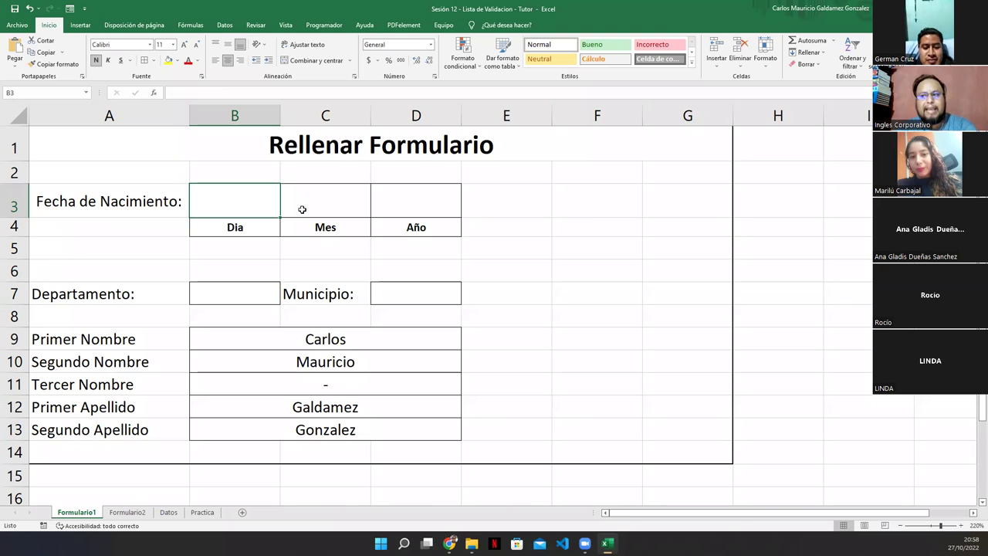
pyautogui.click(328, 208)
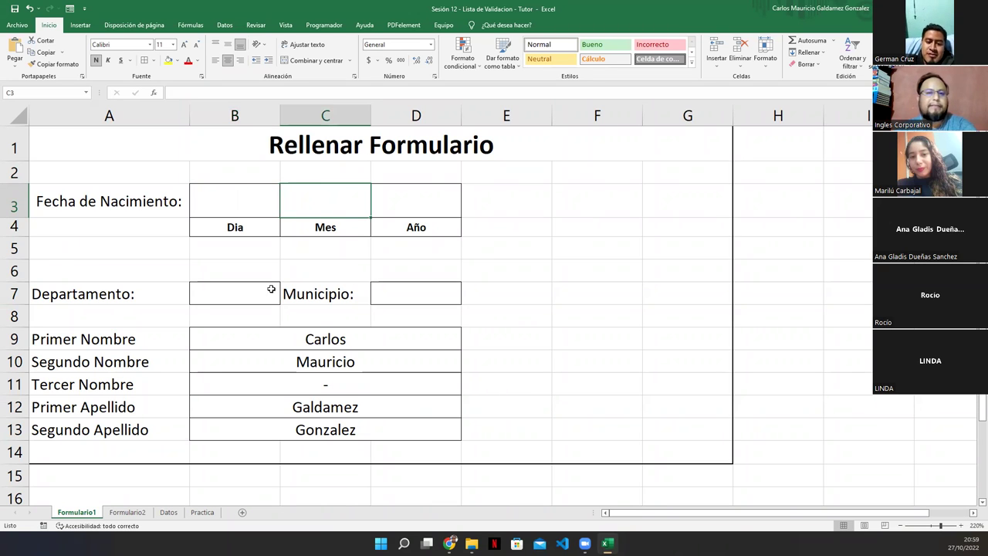
pyautogui.click(407, 200)
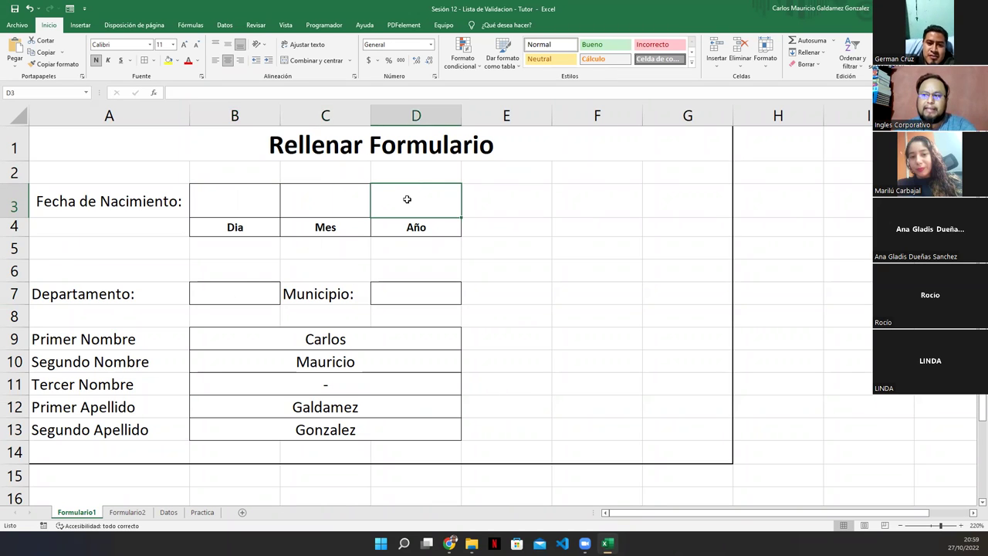
pyautogui.click(228, 288)
pyautogui.click(396, 294)
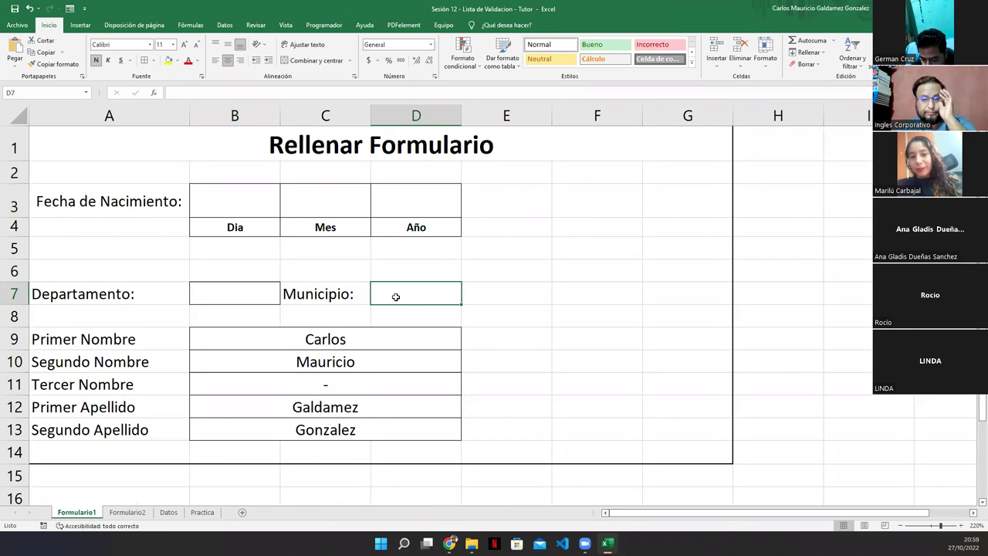
pyautogui.click(248, 202)
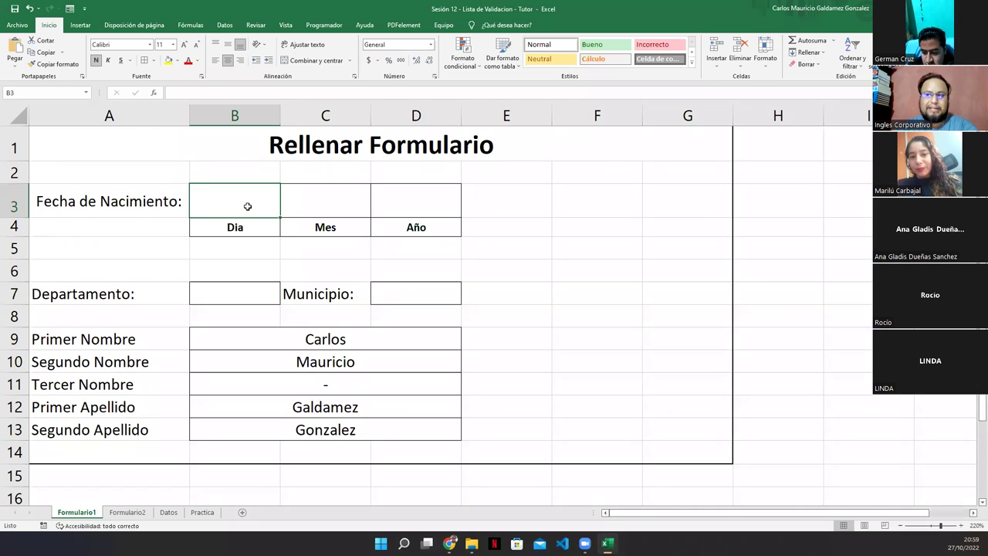
pyautogui.click(169, 512)
pyautogui.moveTo(71, 130); pyautogui.dragTo(58, 438)
pyautogui.click(76, 512)
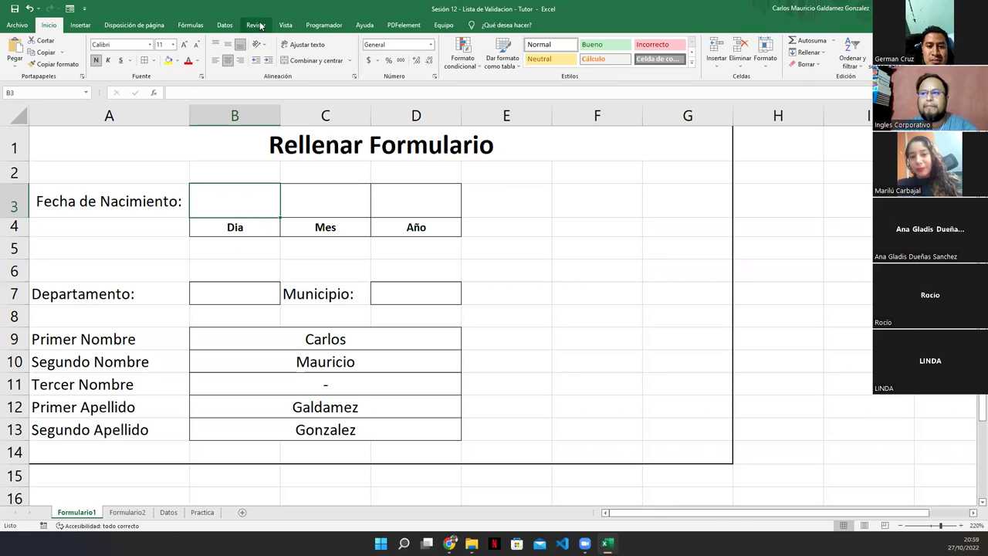
# Set the data validation of the Dia cell B3 on Formulario1 to allow Lista.
pyautogui.click(225, 25)
pyautogui.click(534, 50)
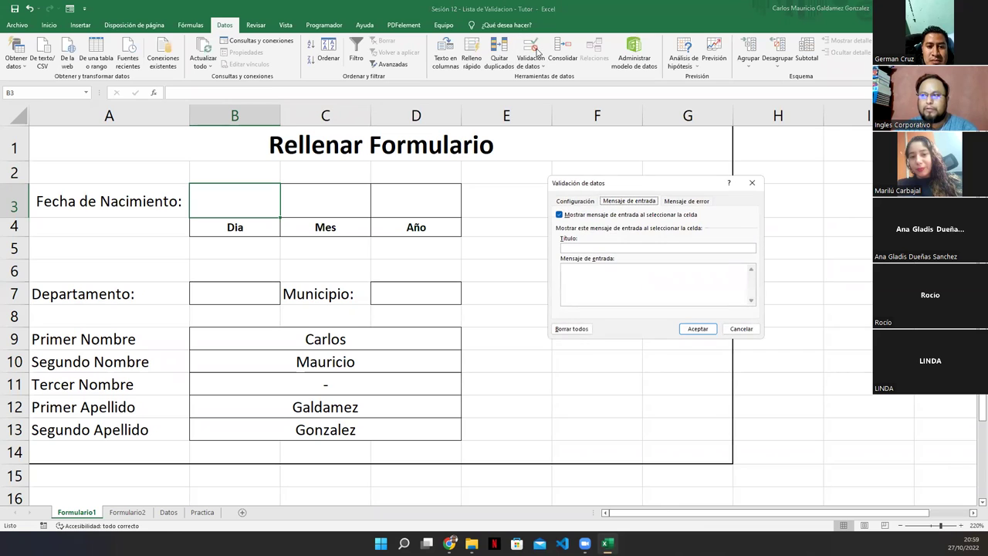
pyautogui.click(583, 201)
pyautogui.click(597, 242)
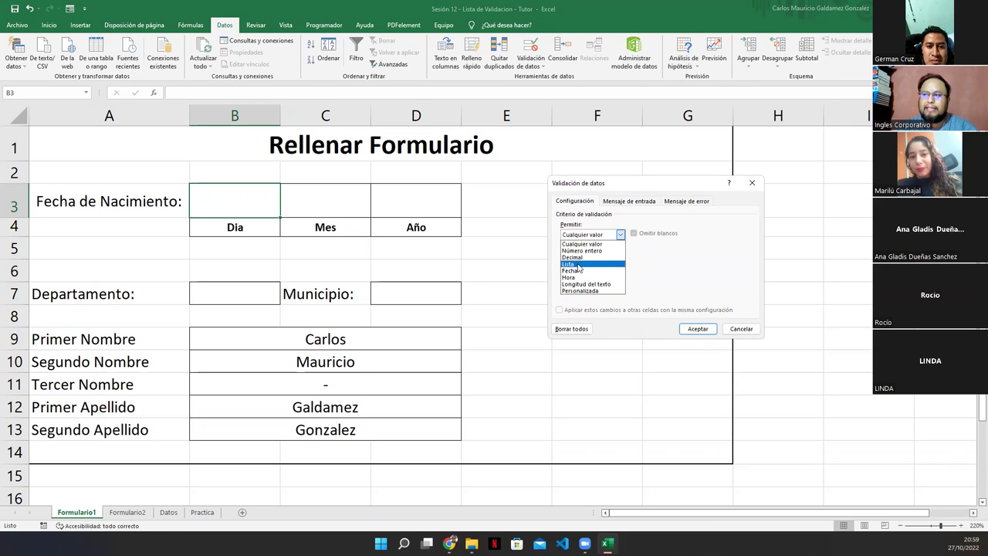
pyautogui.click(578, 267)
pyautogui.click(586, 277)
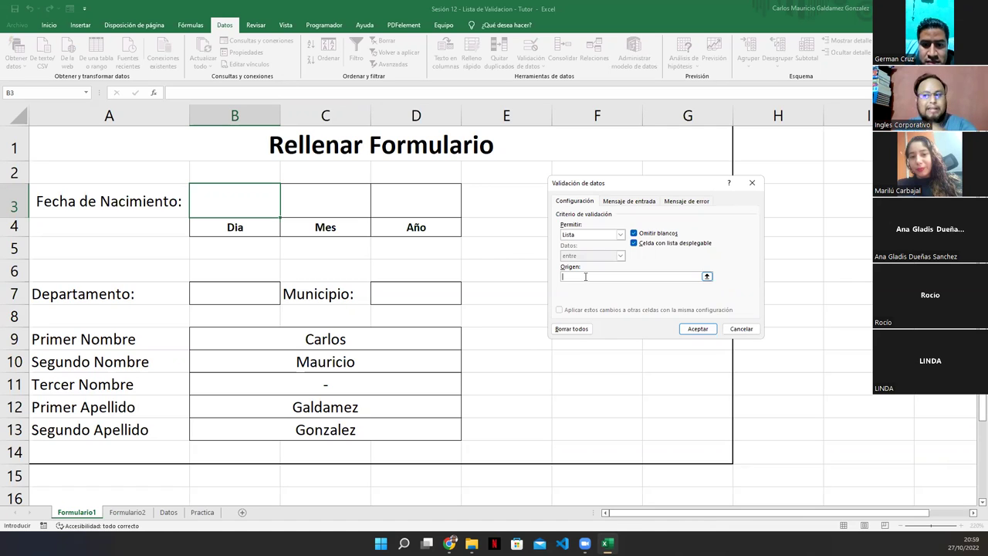
# Use Datos!$B$2:$B$32 as the source of the Dia list, apply the validation and browse the resulting options.
pyautogui.click(707, 277)
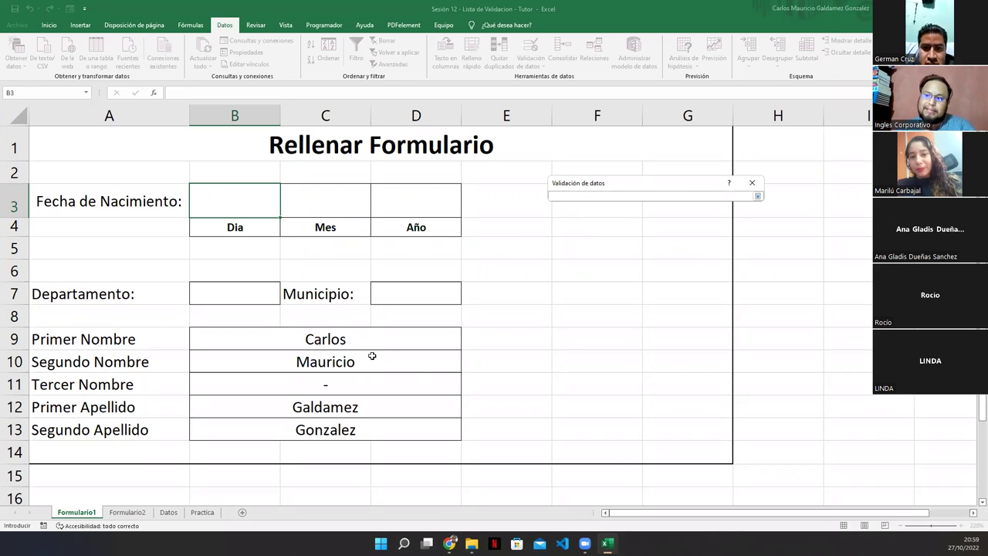
pyautogui.click(169, 513)
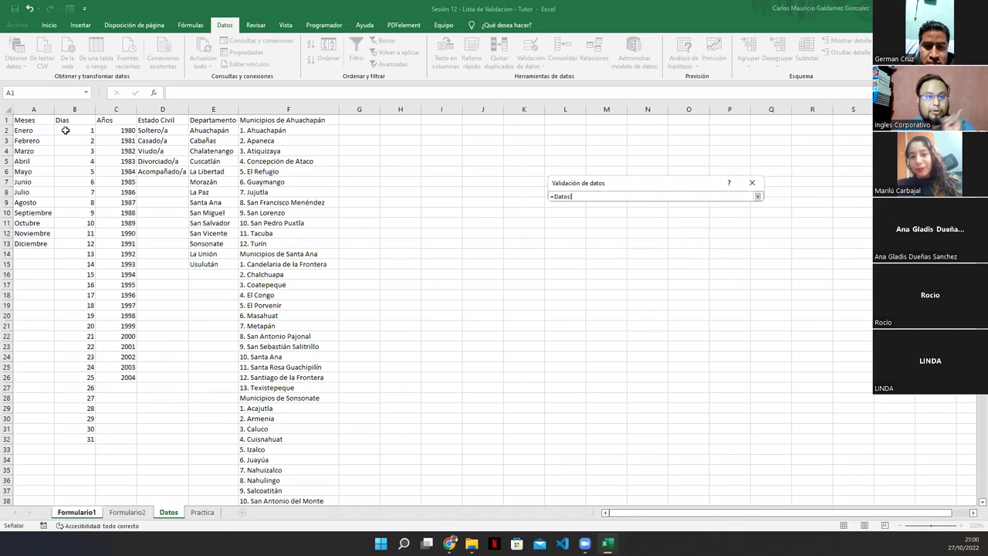
pyautogui.moveTo(66, 131); pyautogui.dragTo(70, 439)
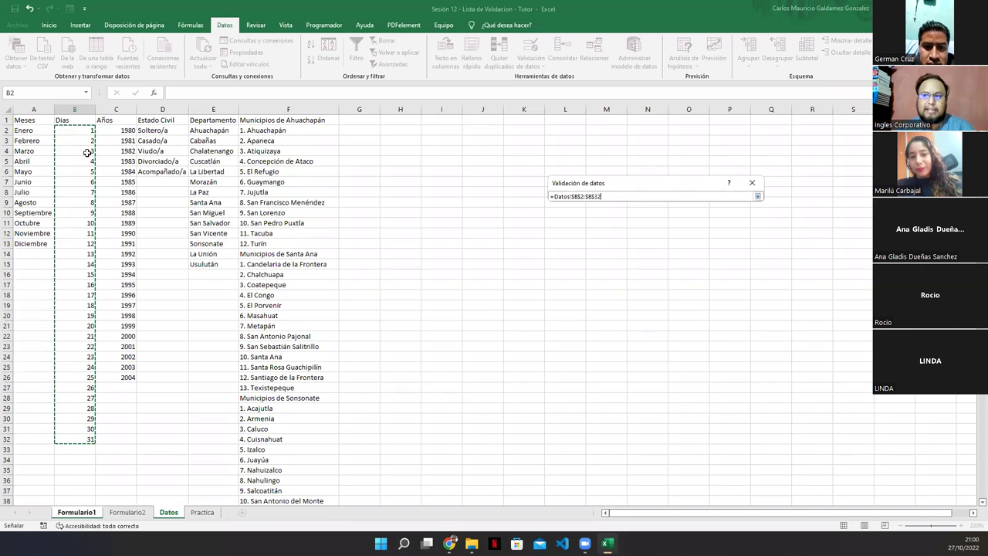
pyautogui.click(757, 196)
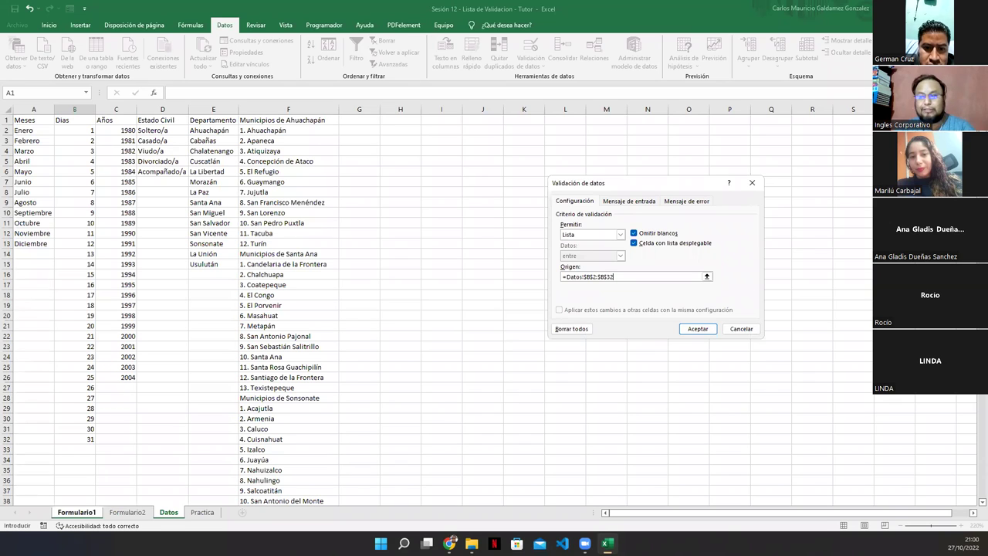
pyautogui.click(697, 329)
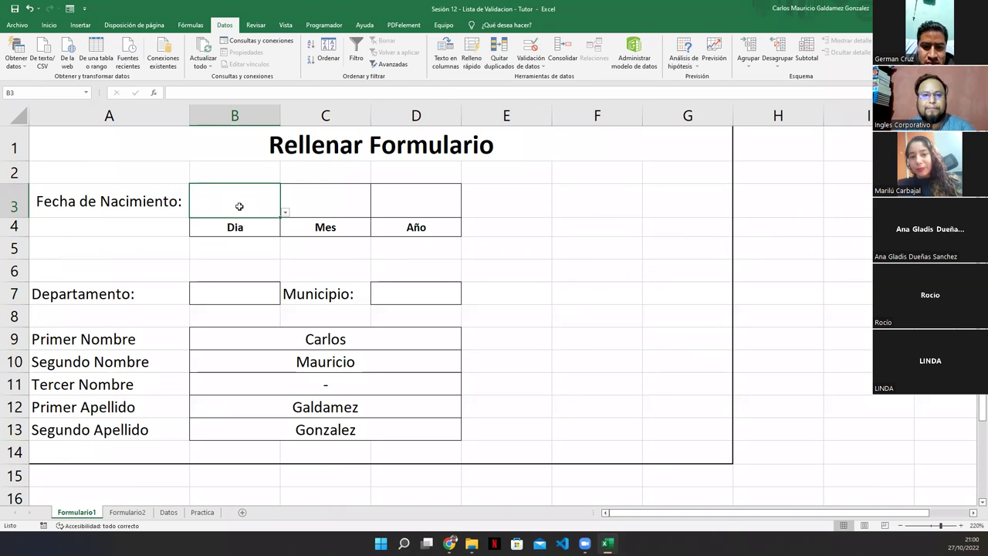
pyautogui.click(285, 213)
pyautogui.moveTo(281, 252); pyautogui.dragTo(267, 322)
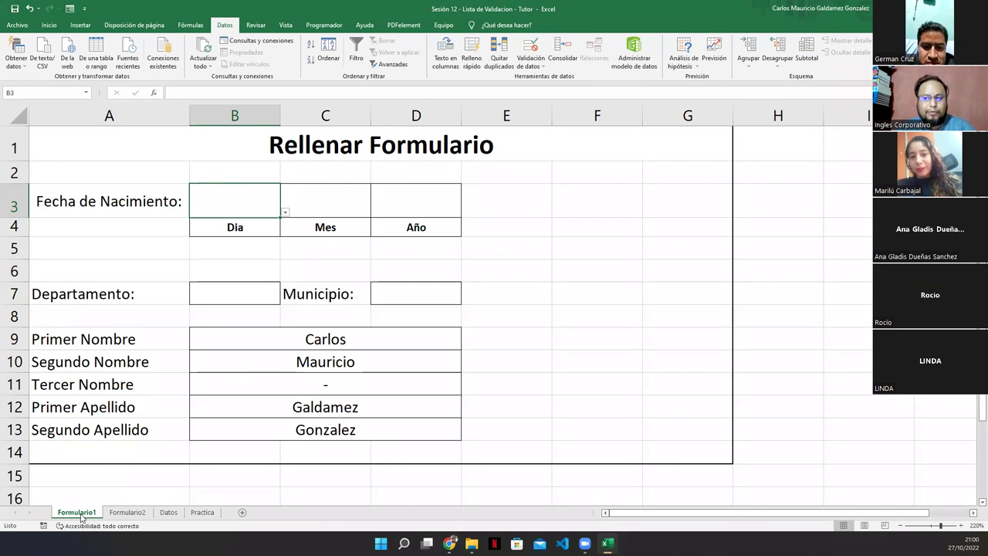
# Clear the day 12 from B13 on Datos, check the Dia list on Formulario1, and undo the deletion.
pyautogui.click(168, 513)
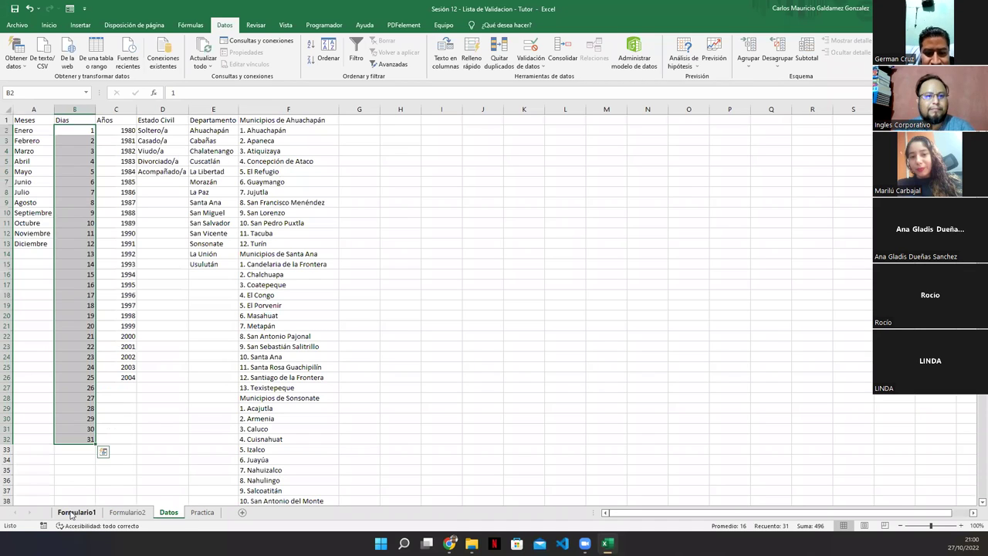
pyautogui.click(75, 244)
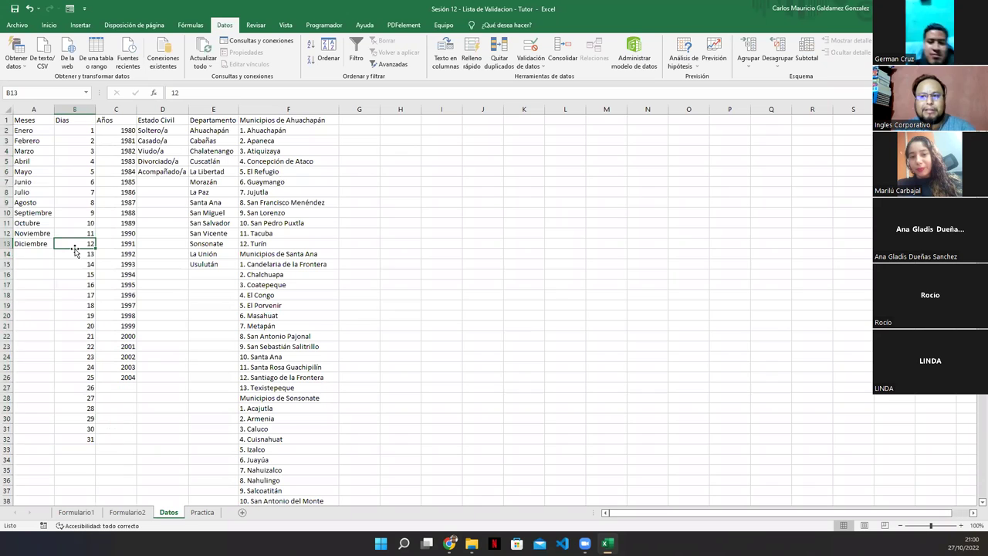
pyautogui.click(76, 513)
pyautogui.click(285, 212)
pyautogui.moveTo(276, 278)
pyautogui.mouseDown()
pyautogui.moveTo(275, 294)
pyautogui.moveTo(276, 265)
pyautogui.mouseUp()
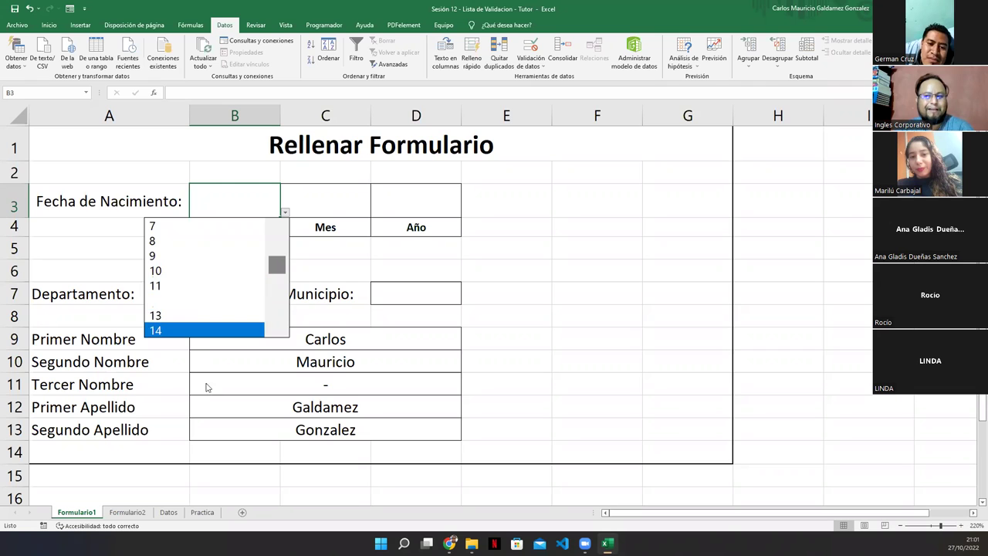
pyautogui.click(166, 515)
pyautogui.click(167, 514)
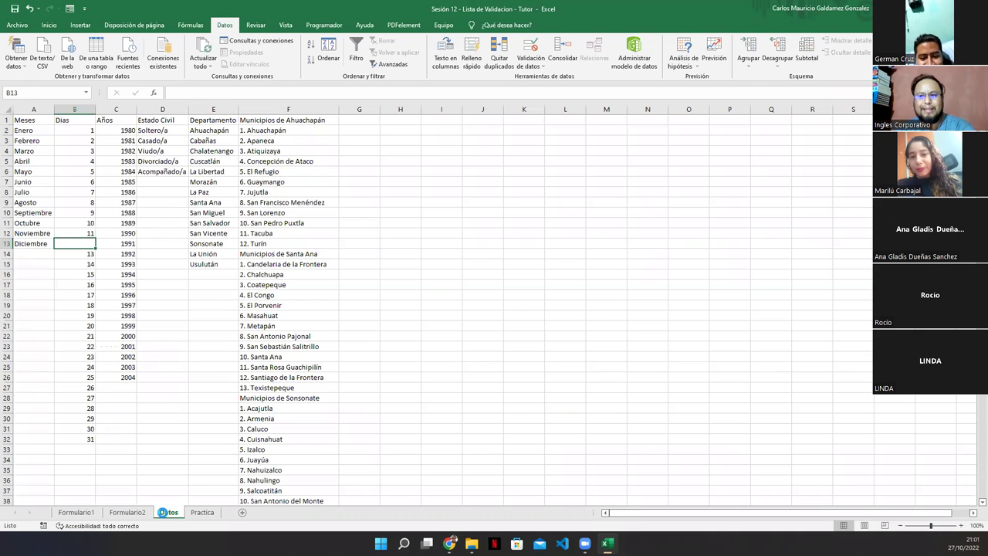
pyautogui.click(86, 515)
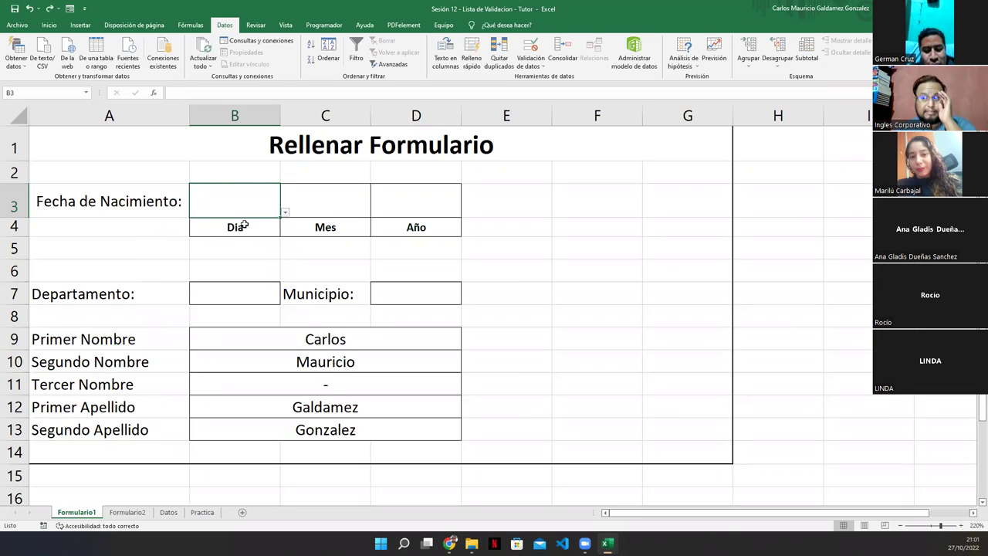
# Add a Lista data validation to the Mes cell C3 on Formulario1, using Datos!$A$2:$A$13 as the source.
pyautogui.click(313, 211)
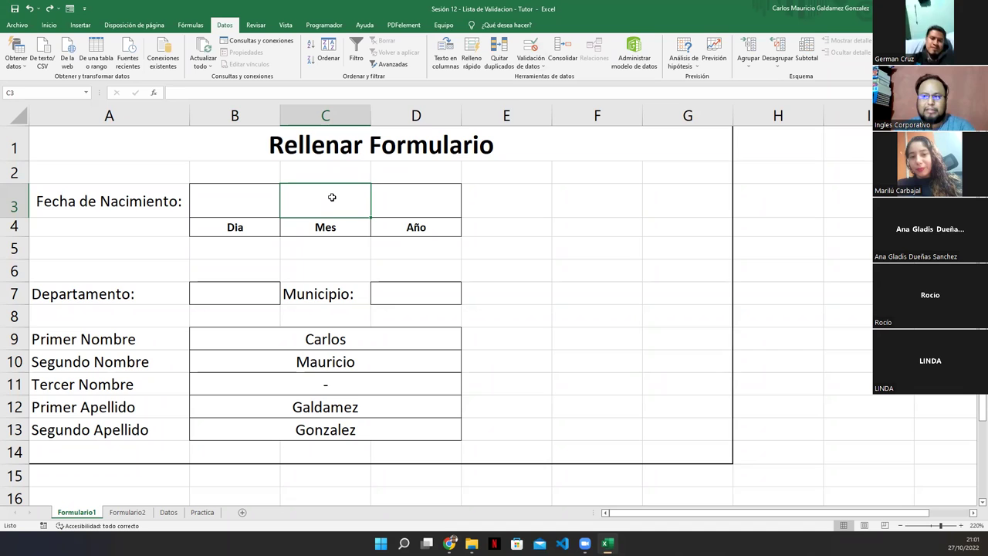
pyautogui.click(537, 49)
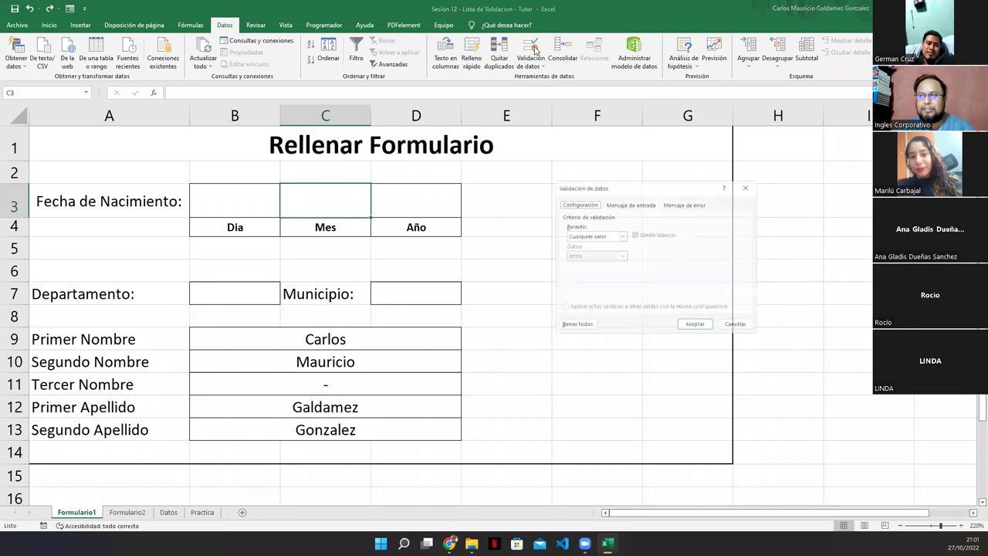
pyautogui.click(595, 236)
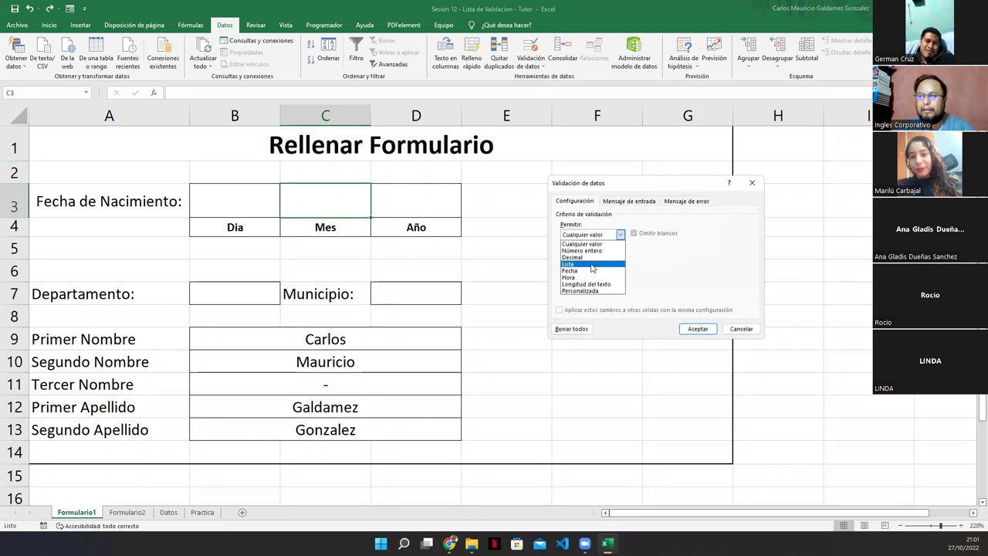
pyautogui.click(592, 265)
pyautogui.click(706, 276)
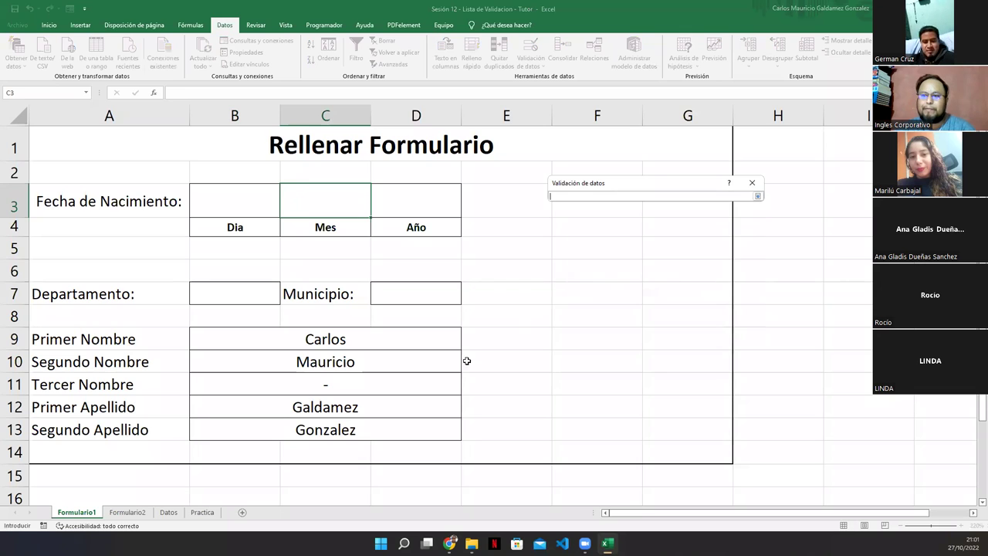
pyautogui.click(168, 513)
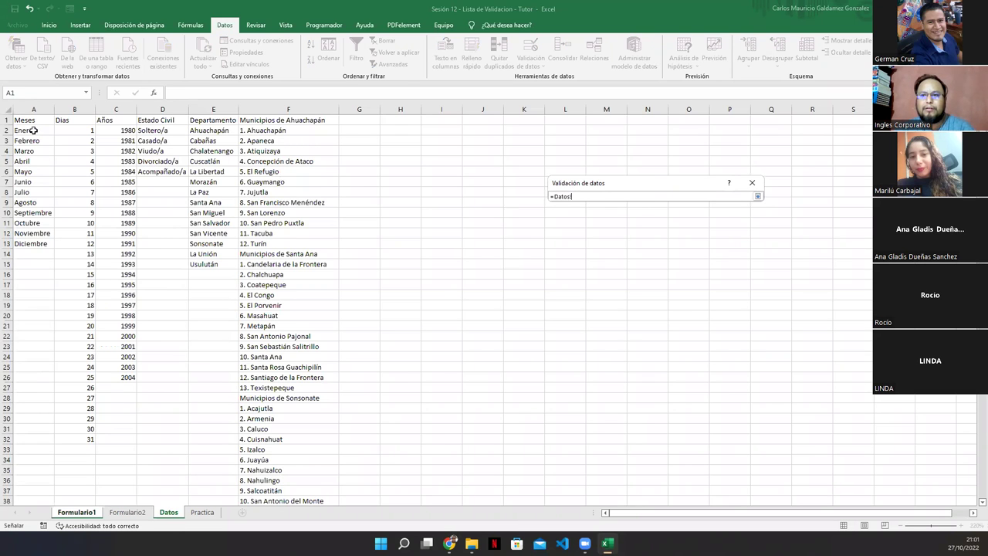
pyautogui.moveTo(33, 130); pyautogui.dragTo(31, 243)
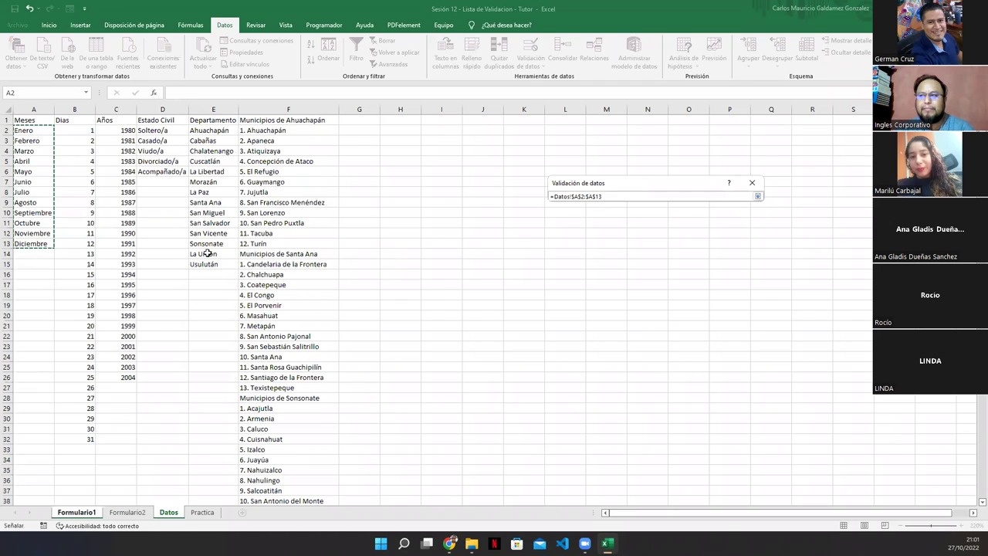
pyautogui.click(758, 196)
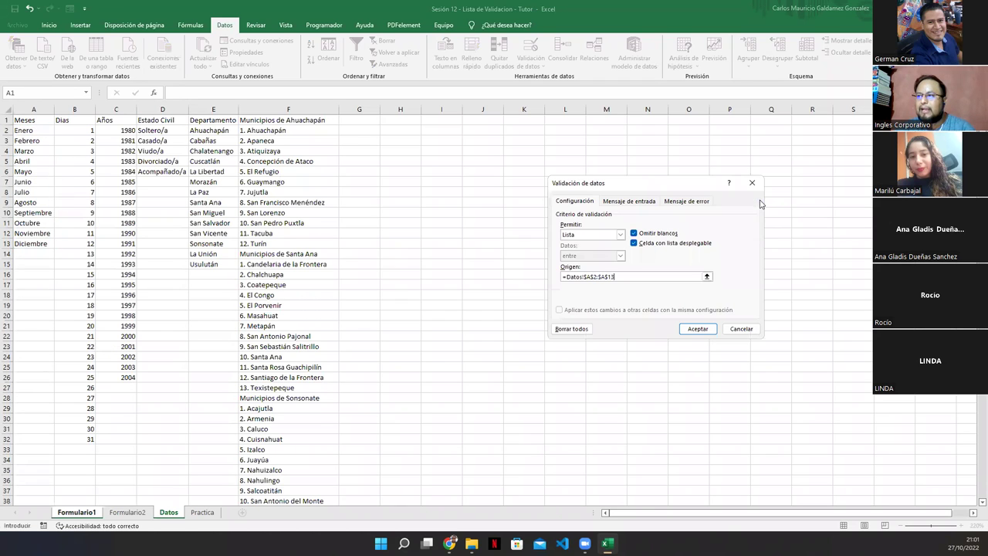
pyautogui.click(695, 329)
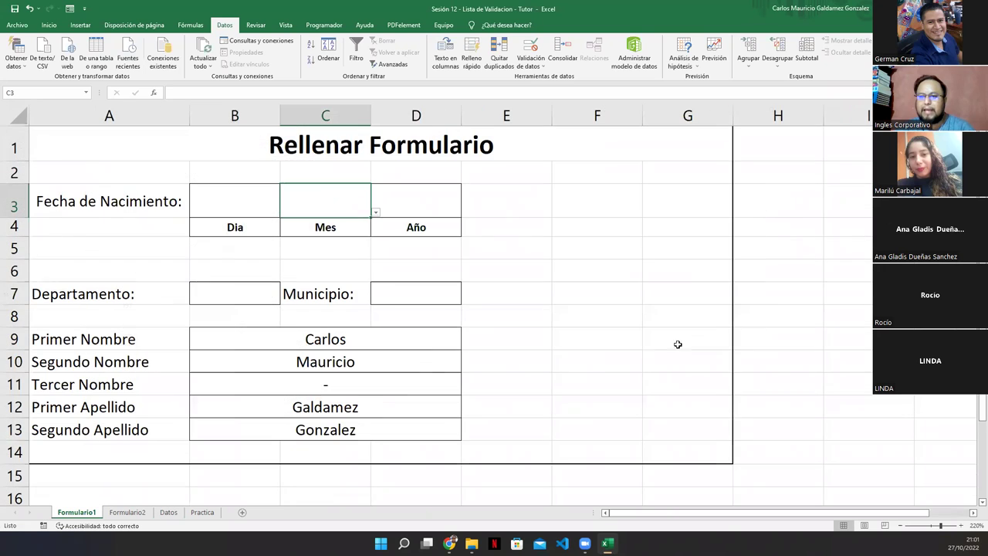
# Choose a birth month from the Mes list in C3 and a birth day from the Dia list in B3.
pyautogui.click(376, 214)
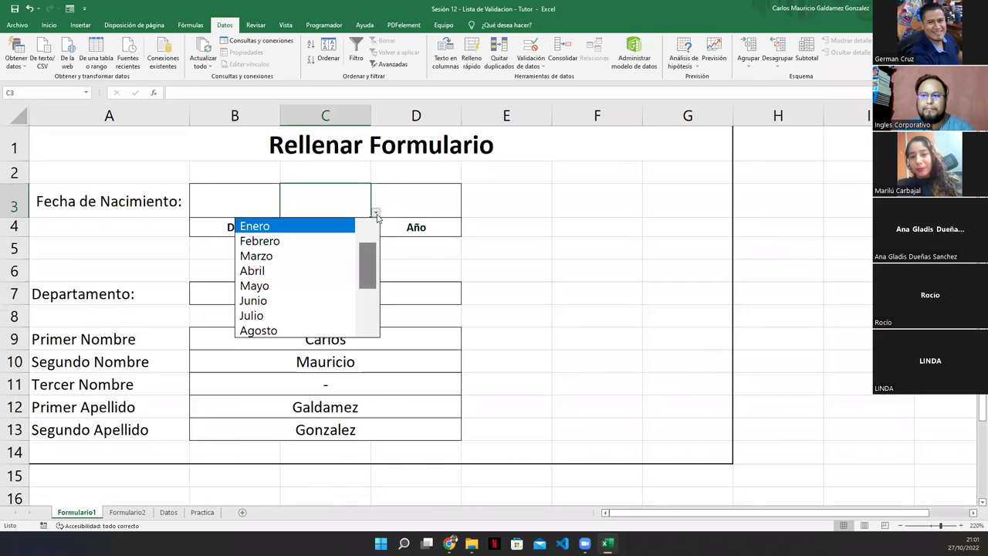
pyautogui.moveTo(370, 288); pyautogui.dragTo(372, 328)
pyautogui.click(309, 286)
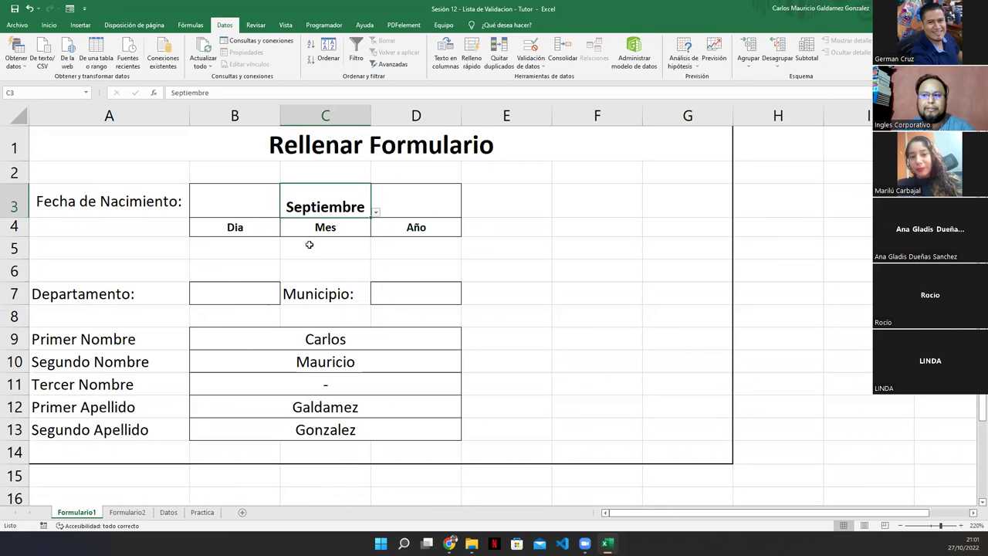
pyautogui.click(268, 201)
pyautogui.click(287, 214)
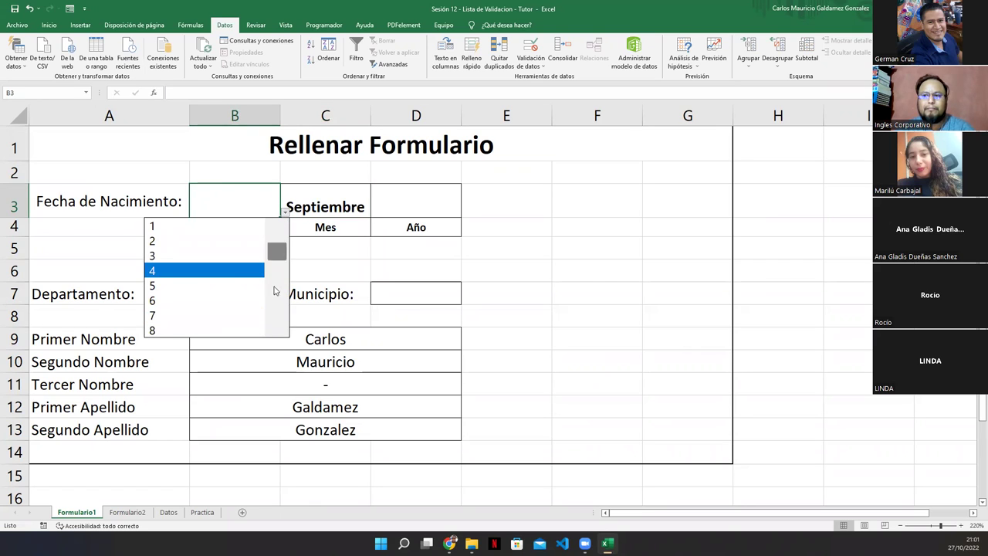
pyautogui.scroll(-8, 276, 289)
pyautogui.click(199, 316)
# Change the birth month in C3 twice, picking a different option from the Mes list each time.
pyautogui.click(352, 209)
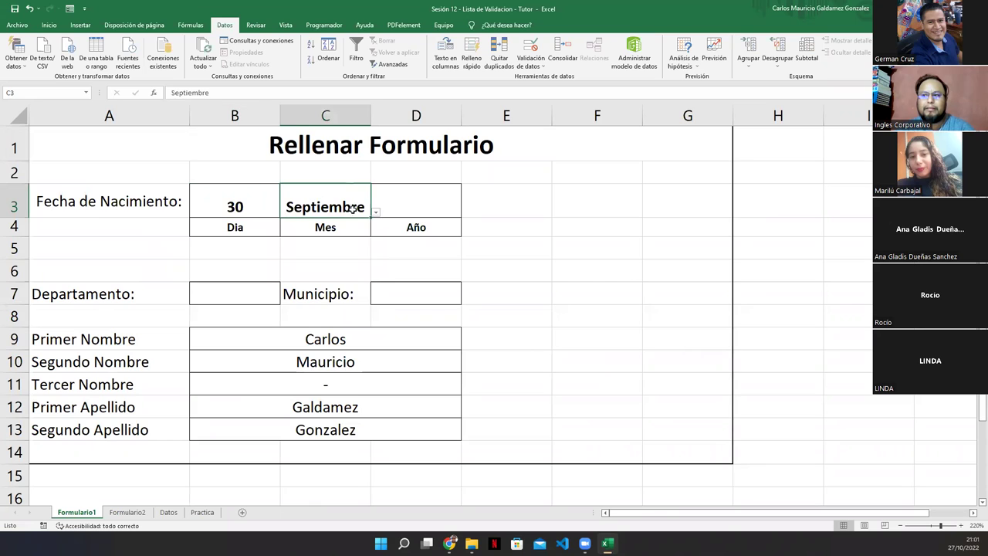
pyautogui.click(376, 212)
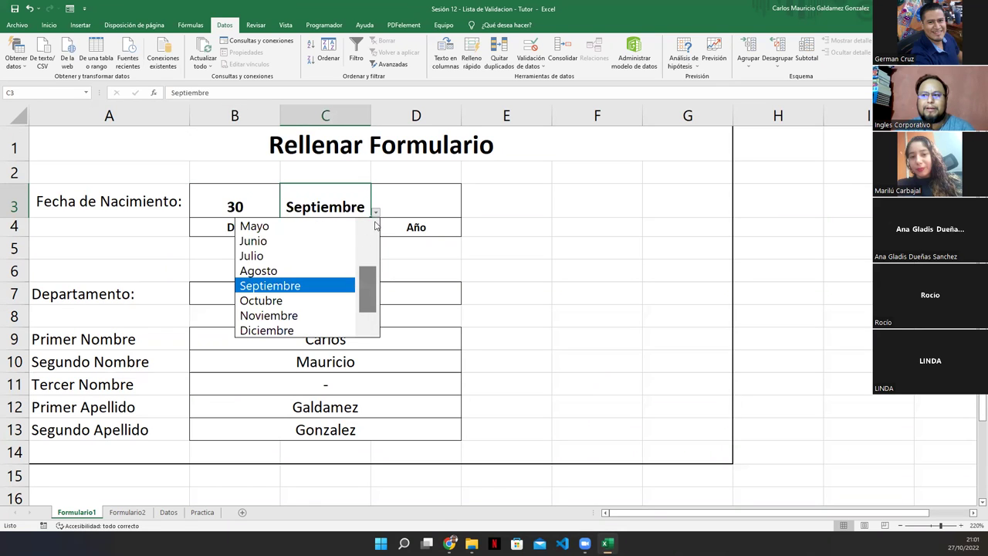
pyautogui.click(308, 249)
pyautogui.click(376, 212)
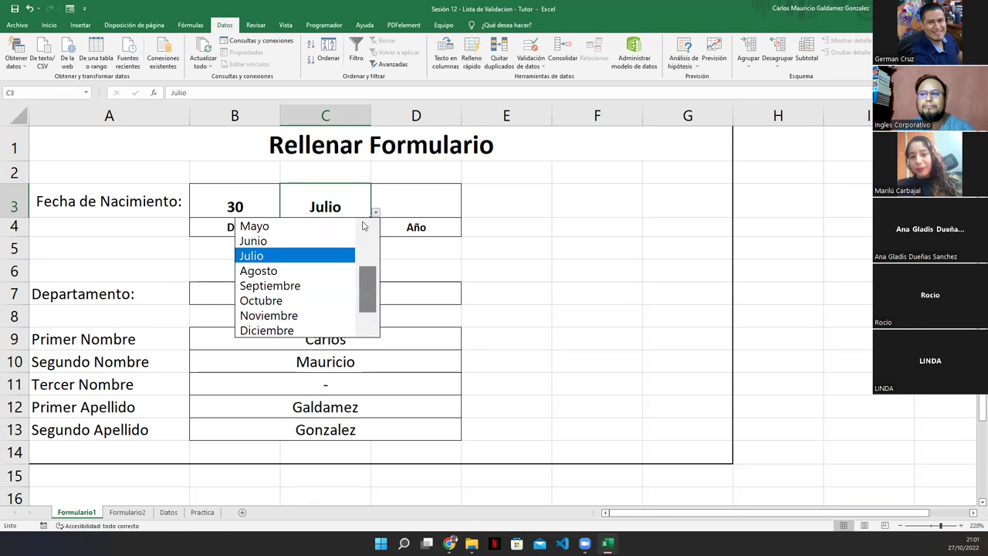
pyautogui.click(320, 242)
# Review the Año, Departamento and Municipio cells on Formulario1 and the departments and municipalities in columns E and F on Datos.
pyautogui.click(407, 202)
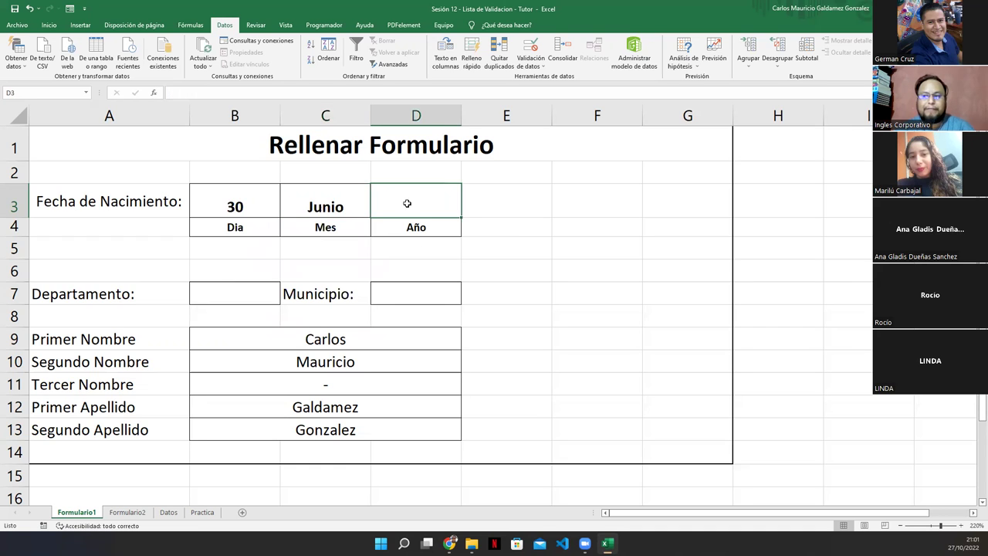
pyautogui.click(237, 291)
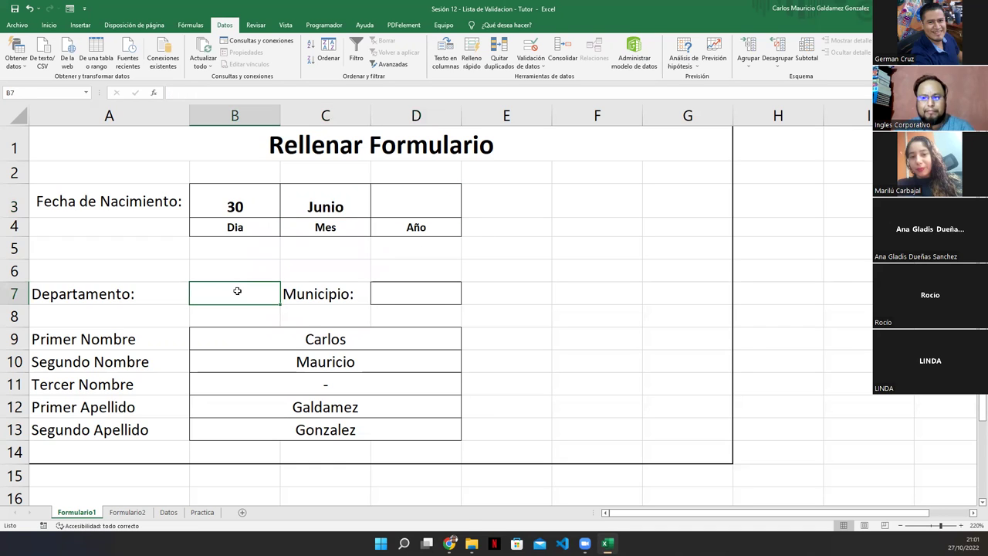
pyautogui.click(386, 295)
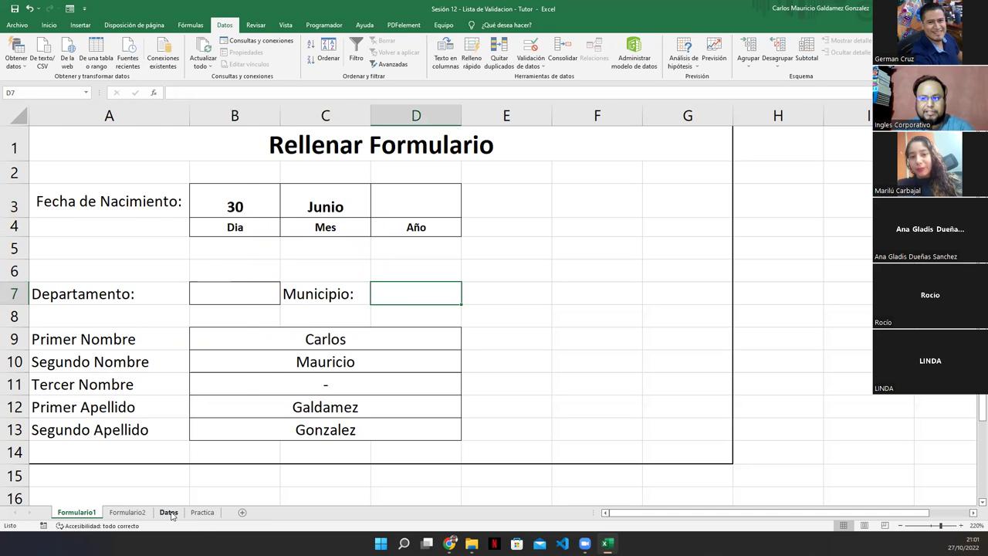
pyautogui.click(168, 513)
pyautogui.moveTo(202, 129); pyautogui.dragTo(201, 260)
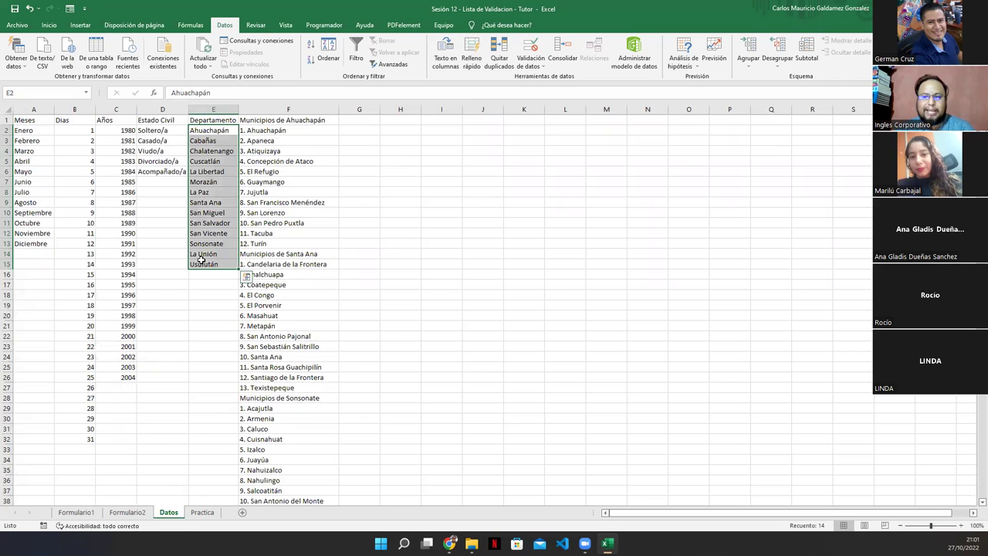
pyautogui.click(280, 121)
pyautogui.hotkey('ctrl', 'shift', 'Down')
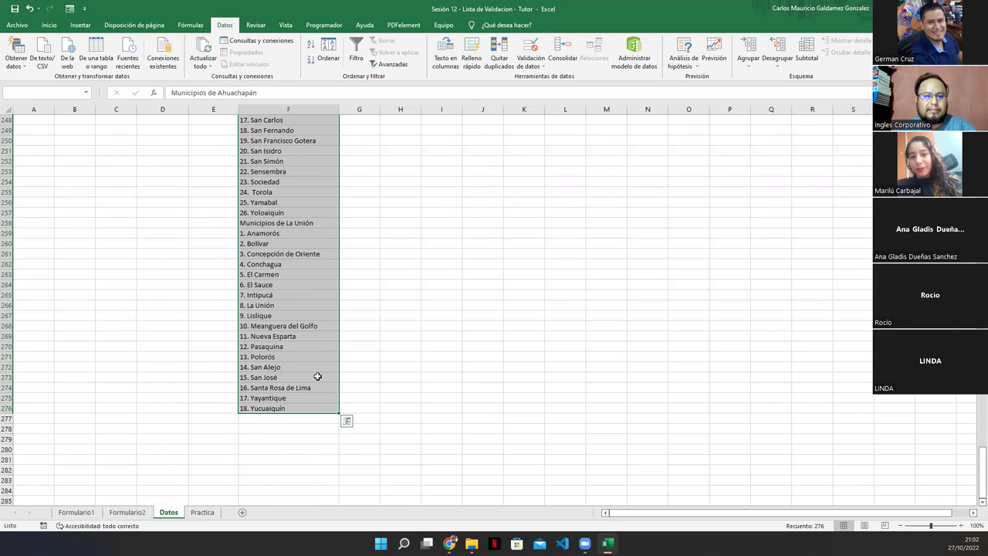
pyautogui.scroll(13, 313, 331)
pyautogui.scroll(20, 313, 324)
pyautogui.hotkey('ctrl', 'Up')
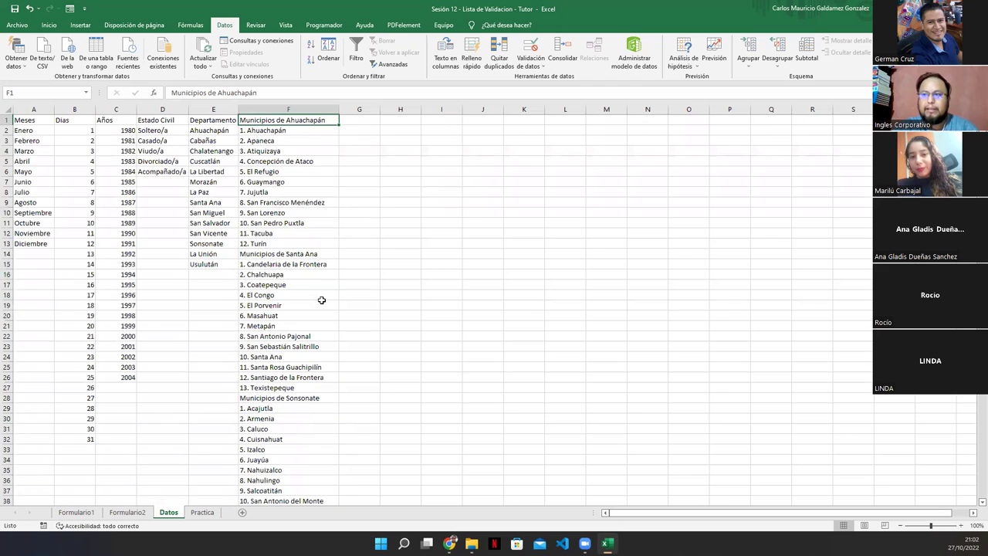
# Clear the first, second and third name and both surname entries in B9:B13 on Formulario1.
pyautogui.click(76, 512)
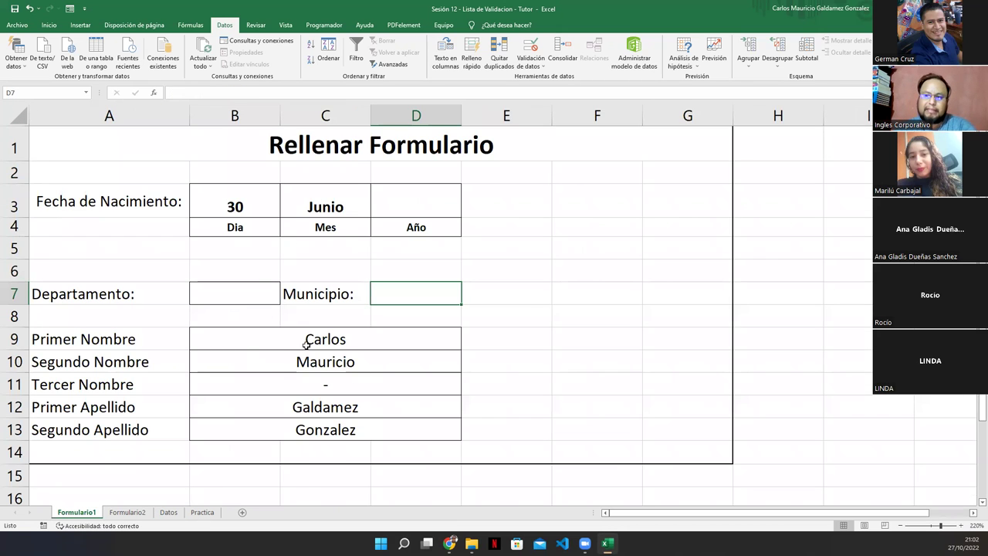
pyautogui.moveTo(274, 336); pyautogui.dragTo(285, 426)
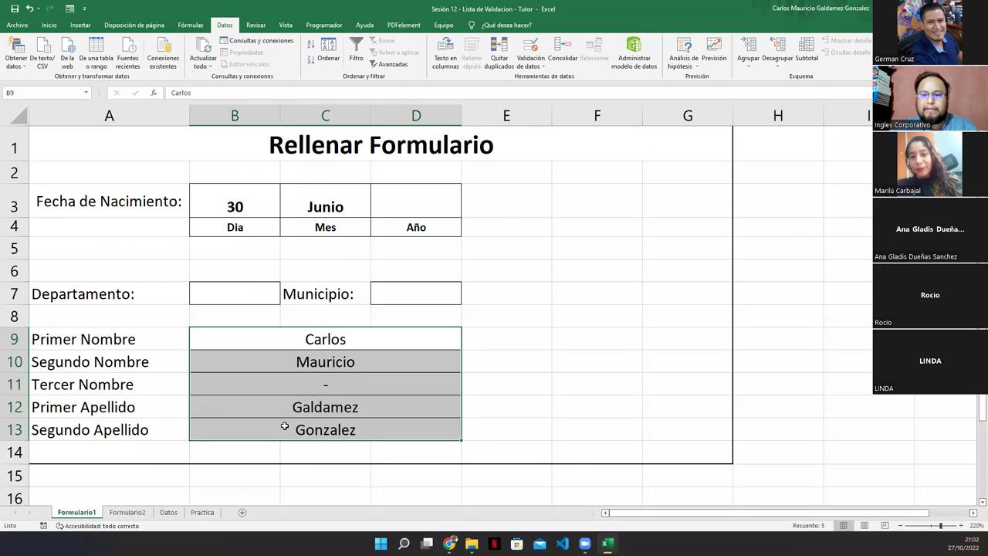
pyautogui.press('Delete')
pyautogui.click(285, 426)
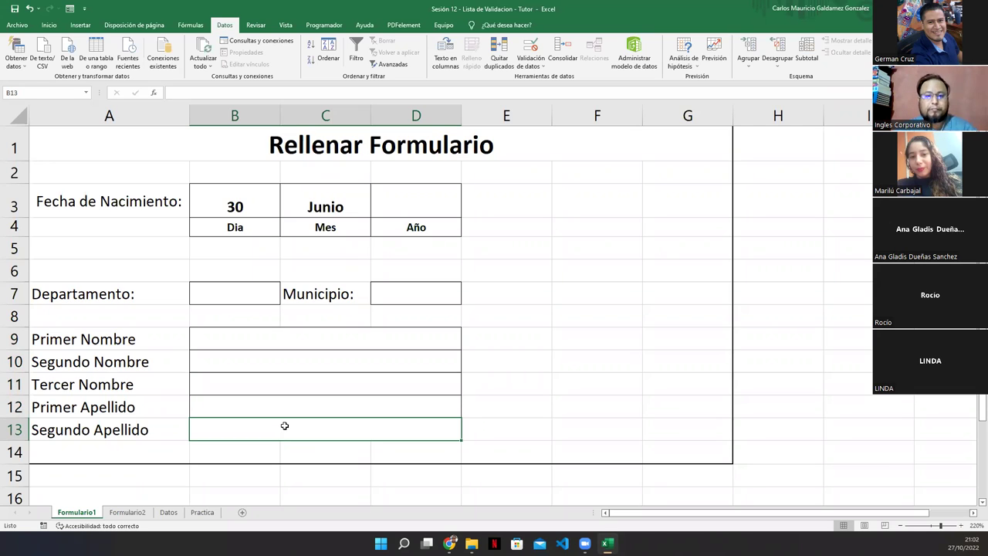
# Adjust the client entry form picture on Formulario2 and compare its fields with the Datos columns.
pyautogui.click(127, 512)
pyautogui.click(566, 264)
pyautogui.moveTo(607, 409); pyautogui.dragTo(668, 455)
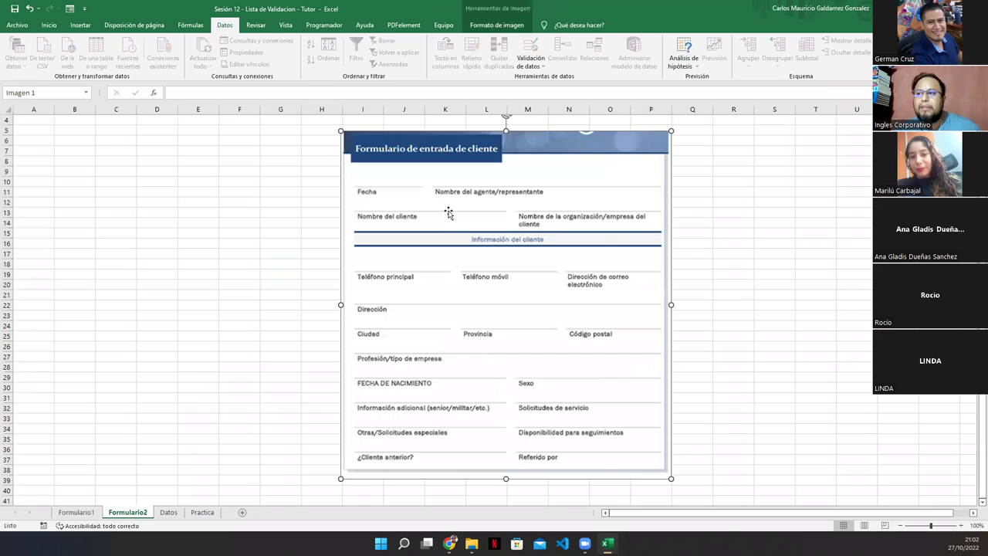
pyautogui.click(167, 513)
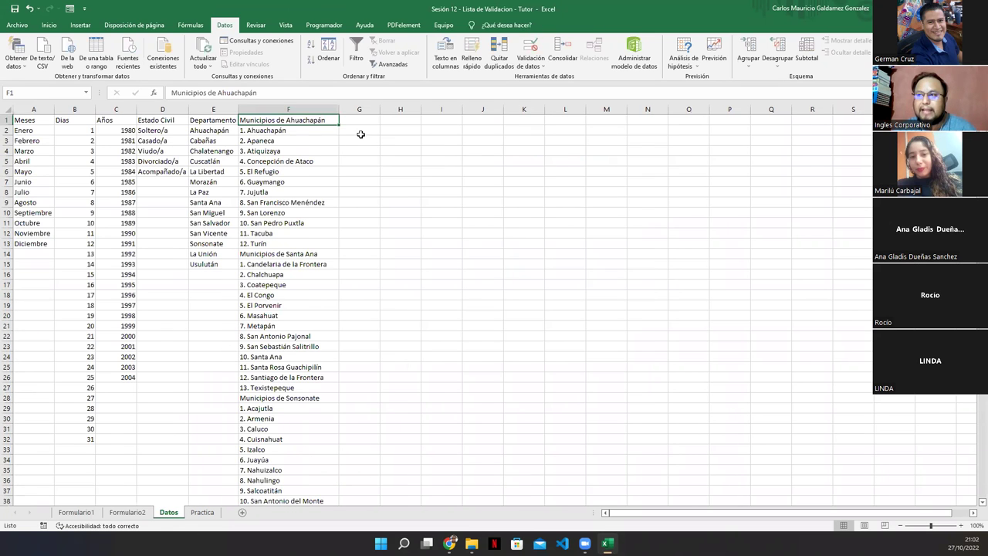
pyautogui.click(127, 512)
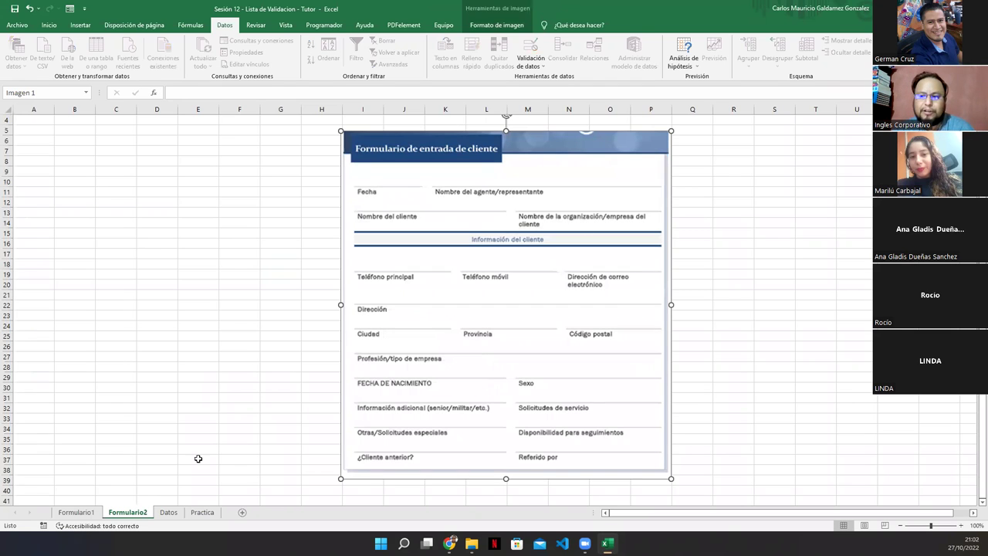
# Add the headers Cliente in G1 and Organización in H1 on Datos, and mark the empty cells below each for entries.
pyautogui.click(168, 513)
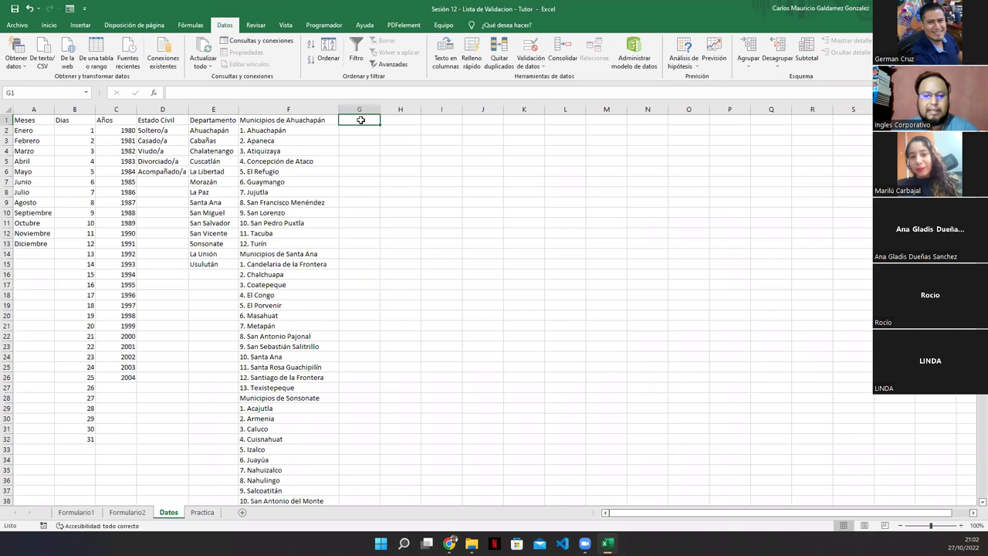
pyautogui.write('Cliente')
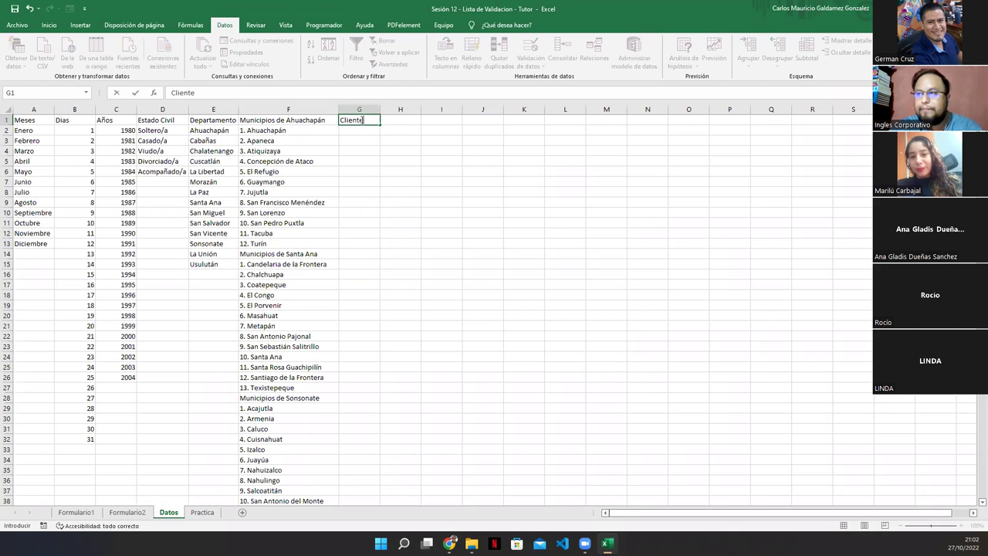
pyautogui.press('Tab')
pyautogui.write('Organización')
pyautogui.press('Return')
pyautogui.moveTo(360, 131); pyautogui.dragTo(363, 209)
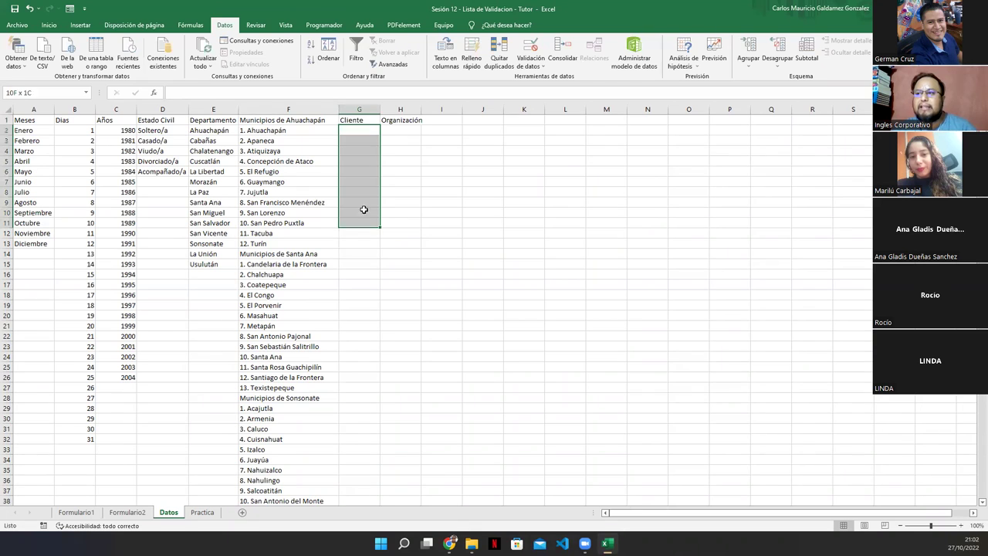
pyautogui.moveTo(397, 131); pyautogui.dragTo(399, 214)
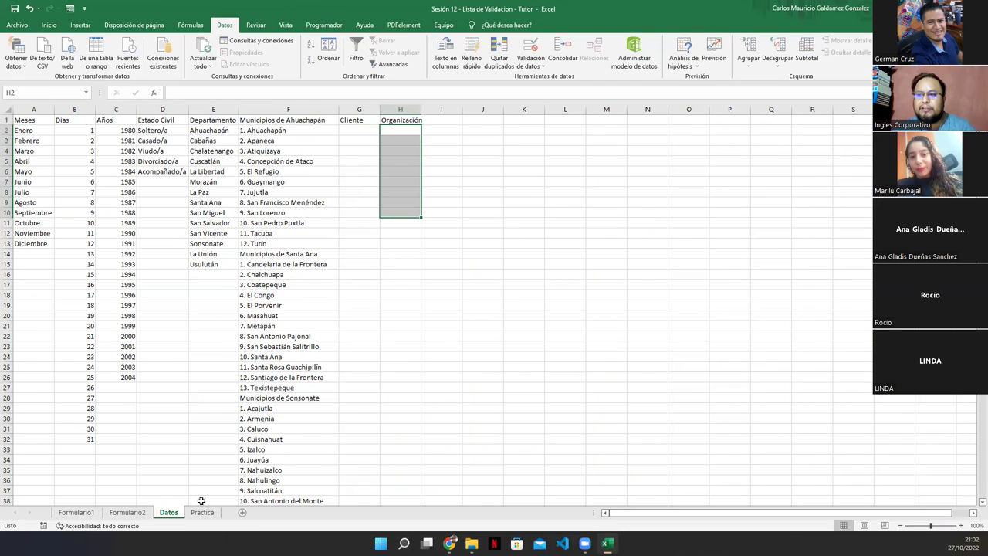
# Compare Formulario2 with Formulario1, move the form picture on Formulario2 to columns L through S, and mark the empty area beside it.
pyautogui.click(122, 513)
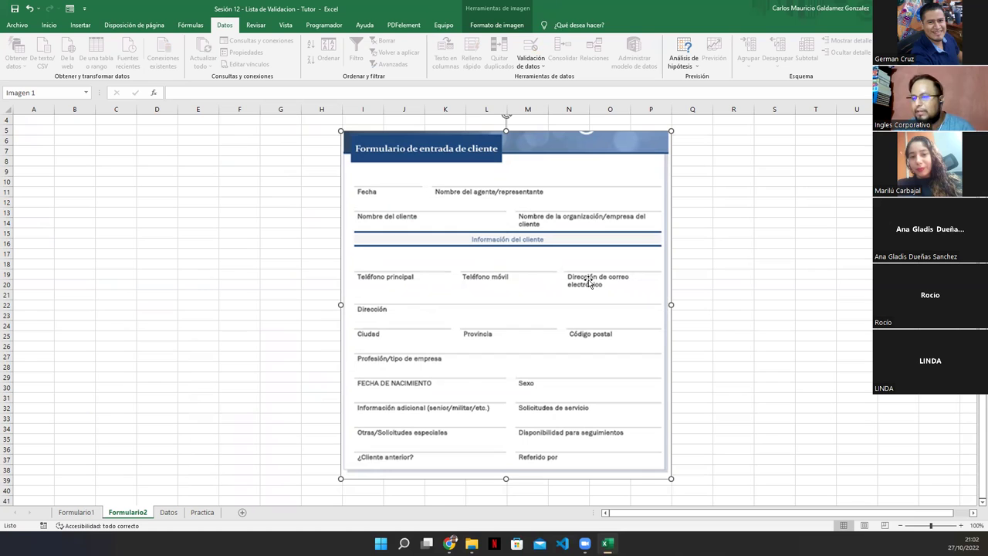
pyautogui.click(76, 512)
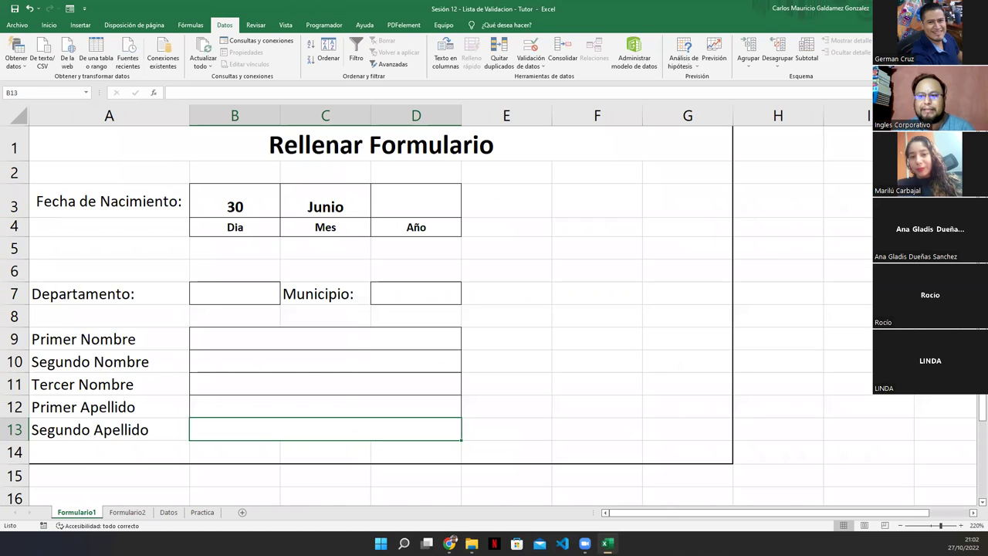
pyautogui.click(127, 512)
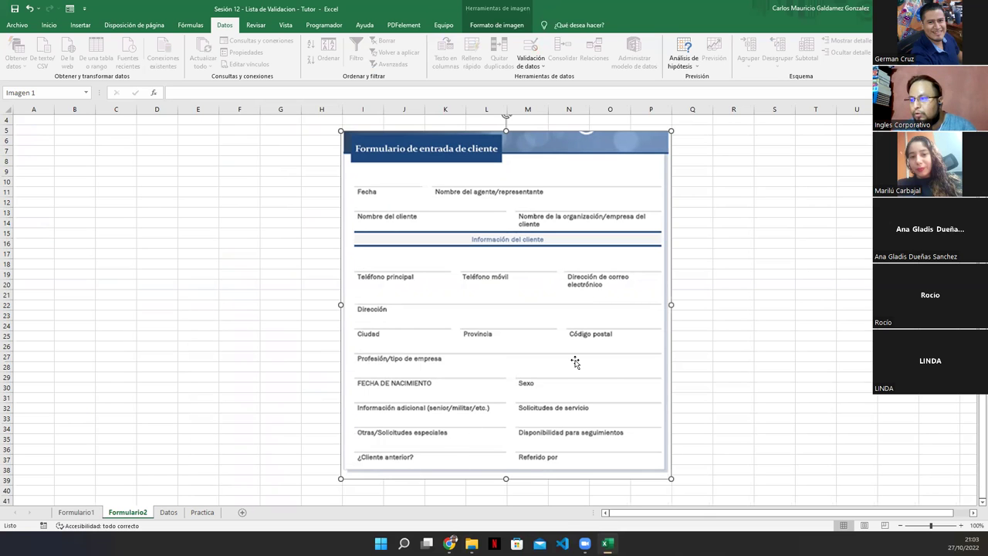
pyautogui.moveTo(456, 250); pyautogui.dragTo(591, 251)
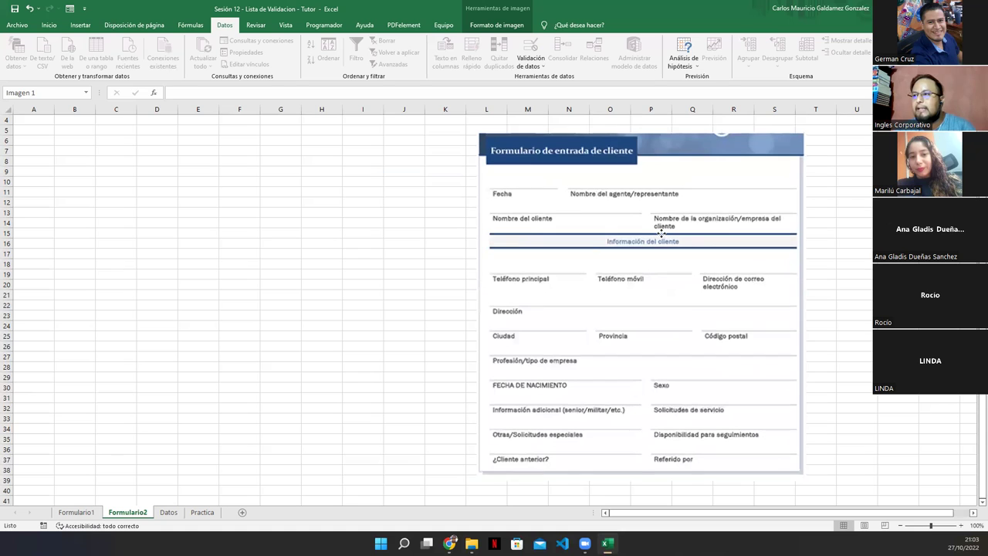
pyautogui.moveTo(49, 132); pyautogui.dragTo(403, 459)
pyautogui.click(353, 415)
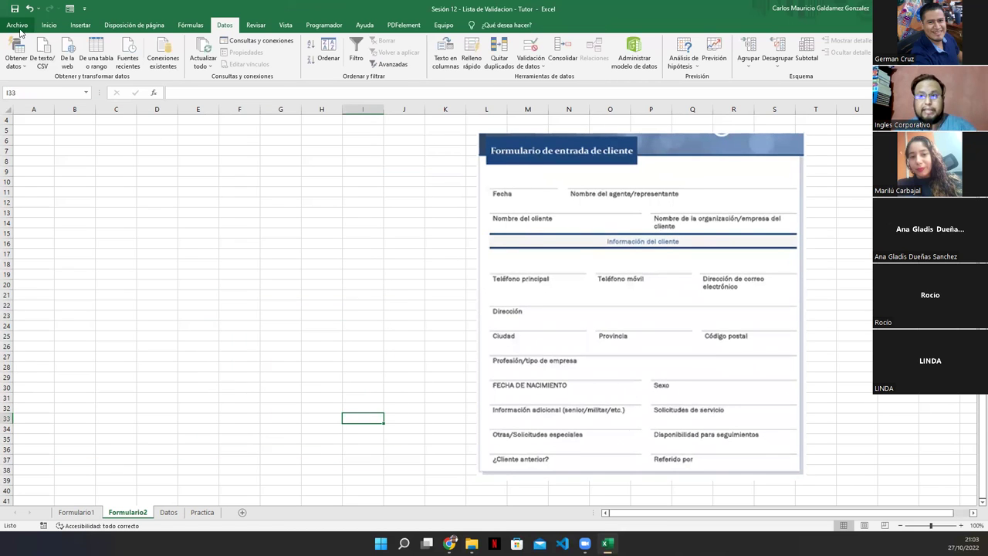